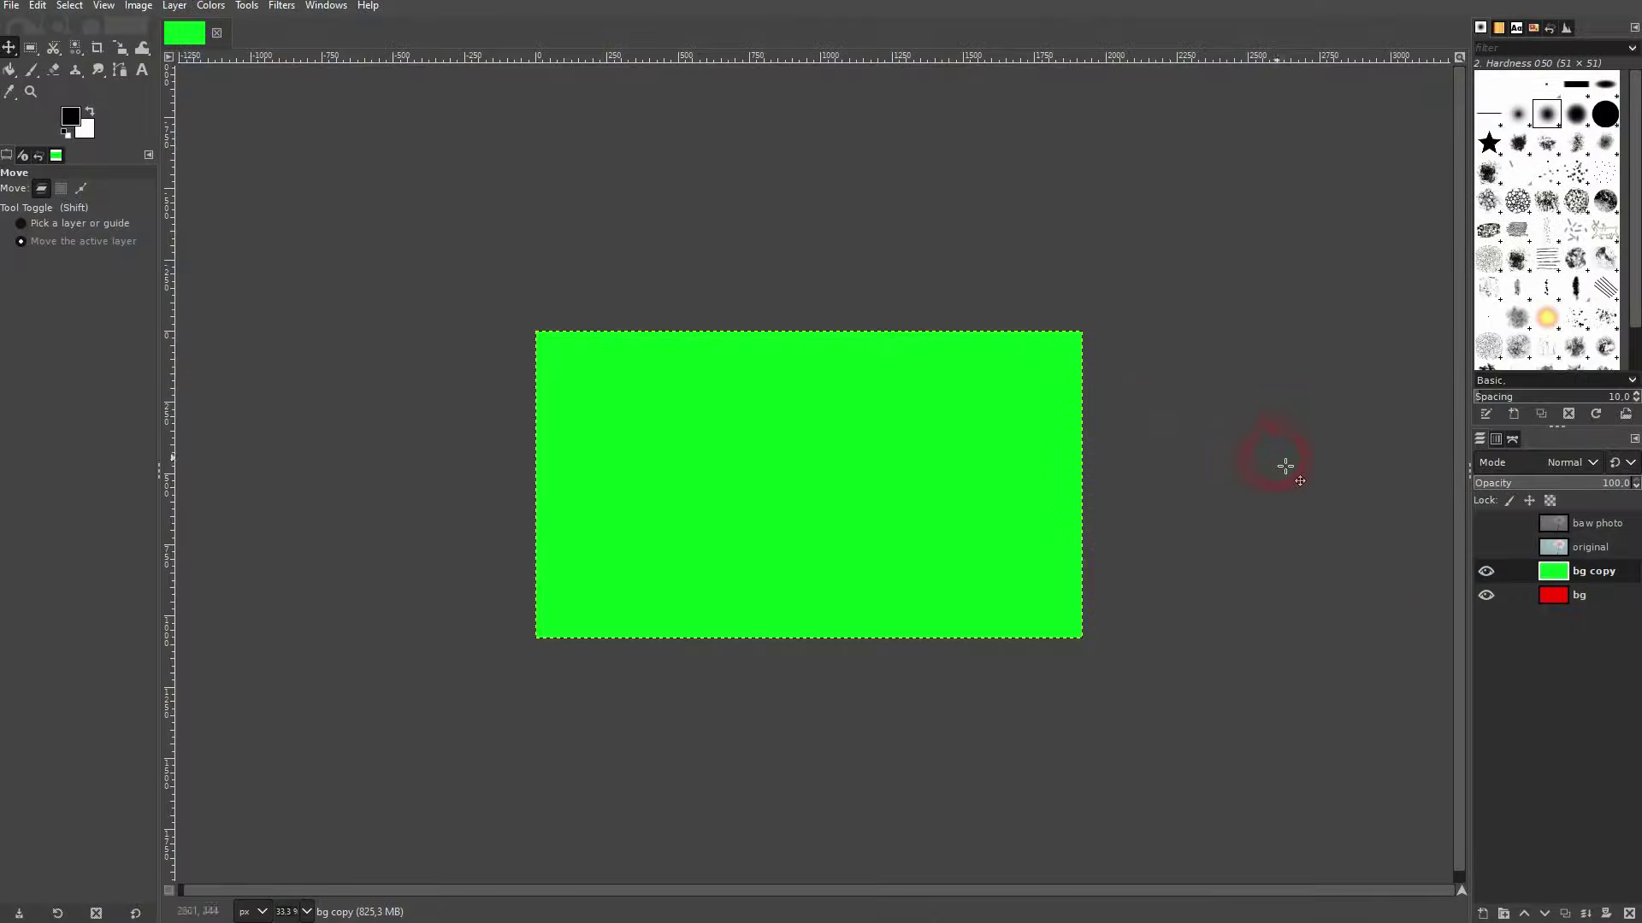
Step: Compare the two solid-colour background layers by hiding bg copy to expose the bg layer
click(1585, 599)
click(1604, 570)
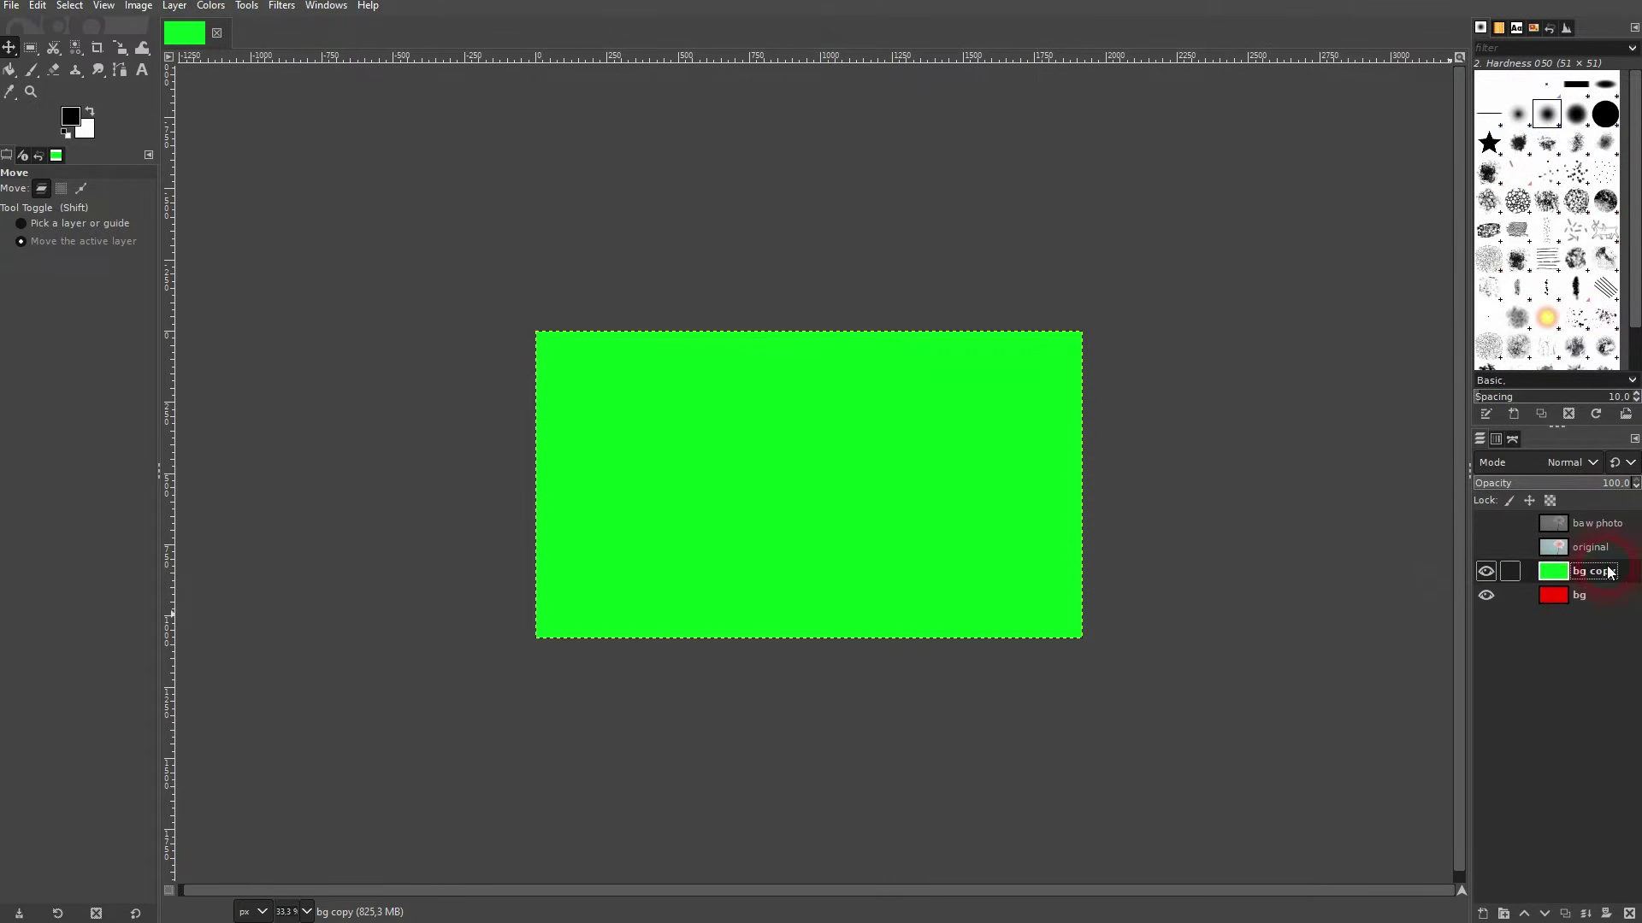
click(1583, 590)
click(1487, 571)
click(1573, 598)
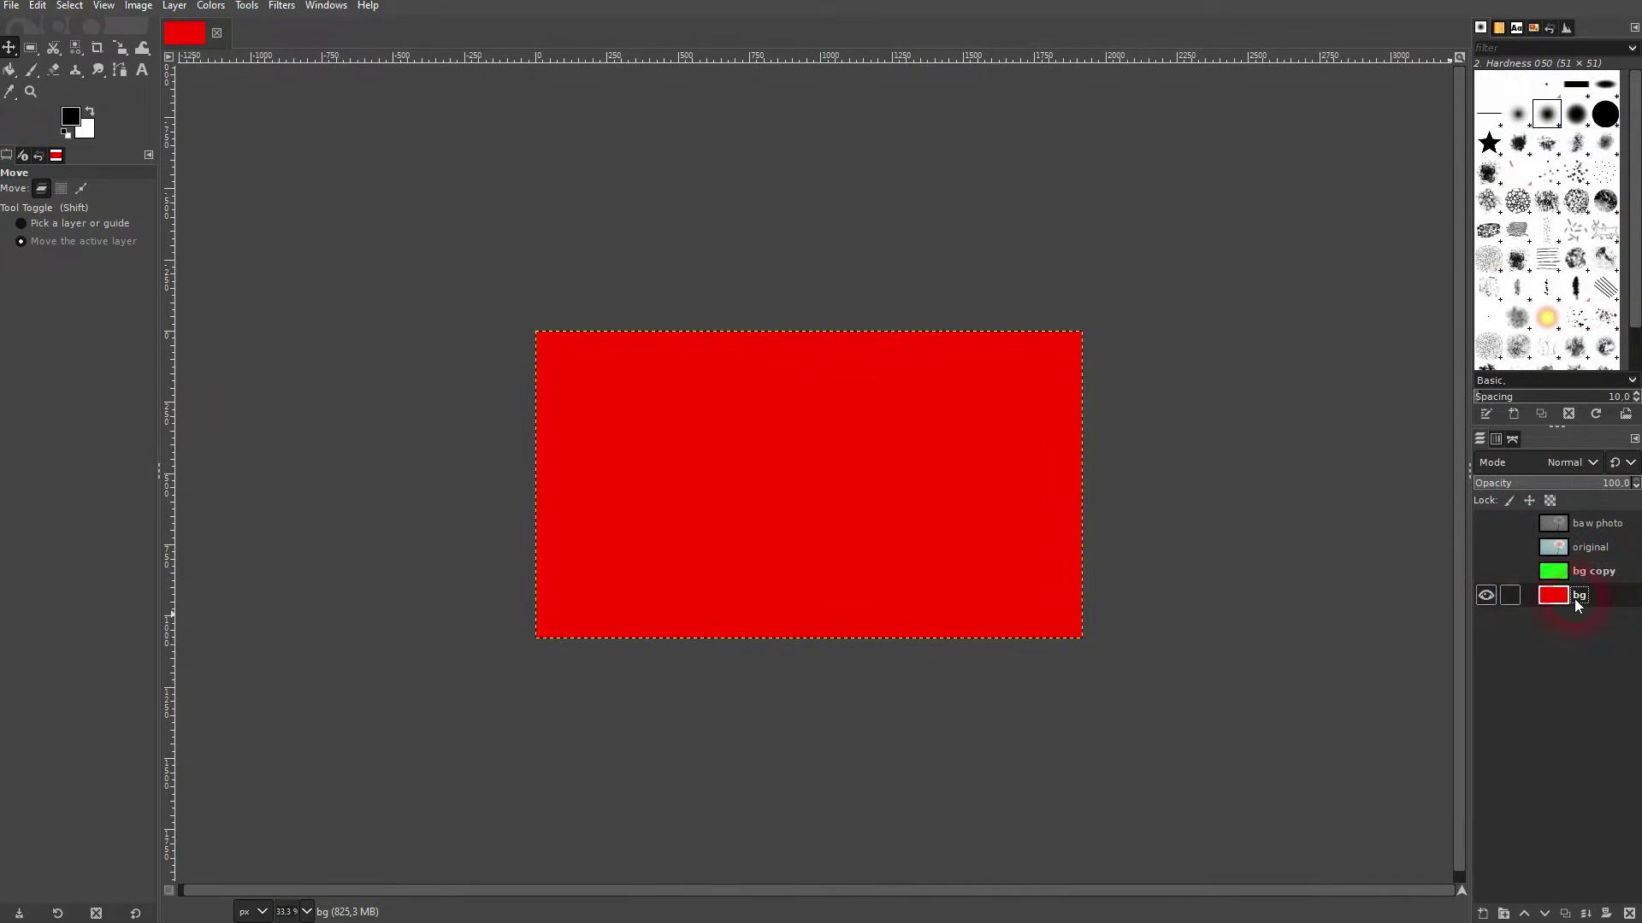
click(1501, 602)
Step: Rename the bg layer as red and the bg copy layer as green, and show the green layer again
double_click(1580, 597)
key(Return)
double_click(1589, 572)
text(gr)
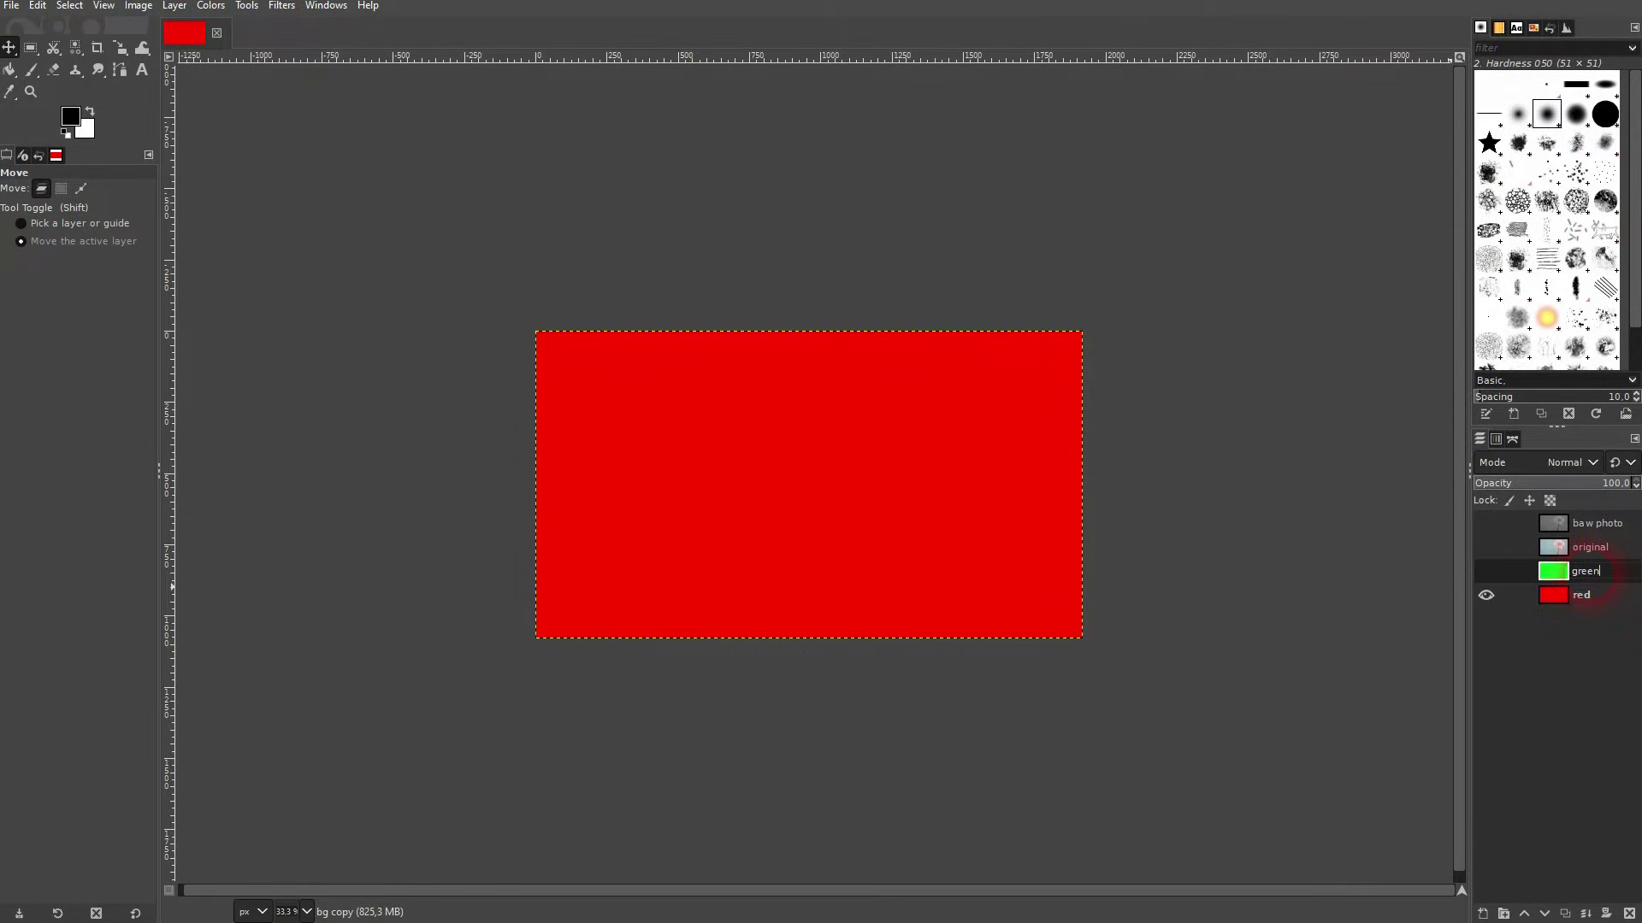
text(een)
key(Return)
click(1486, 571)
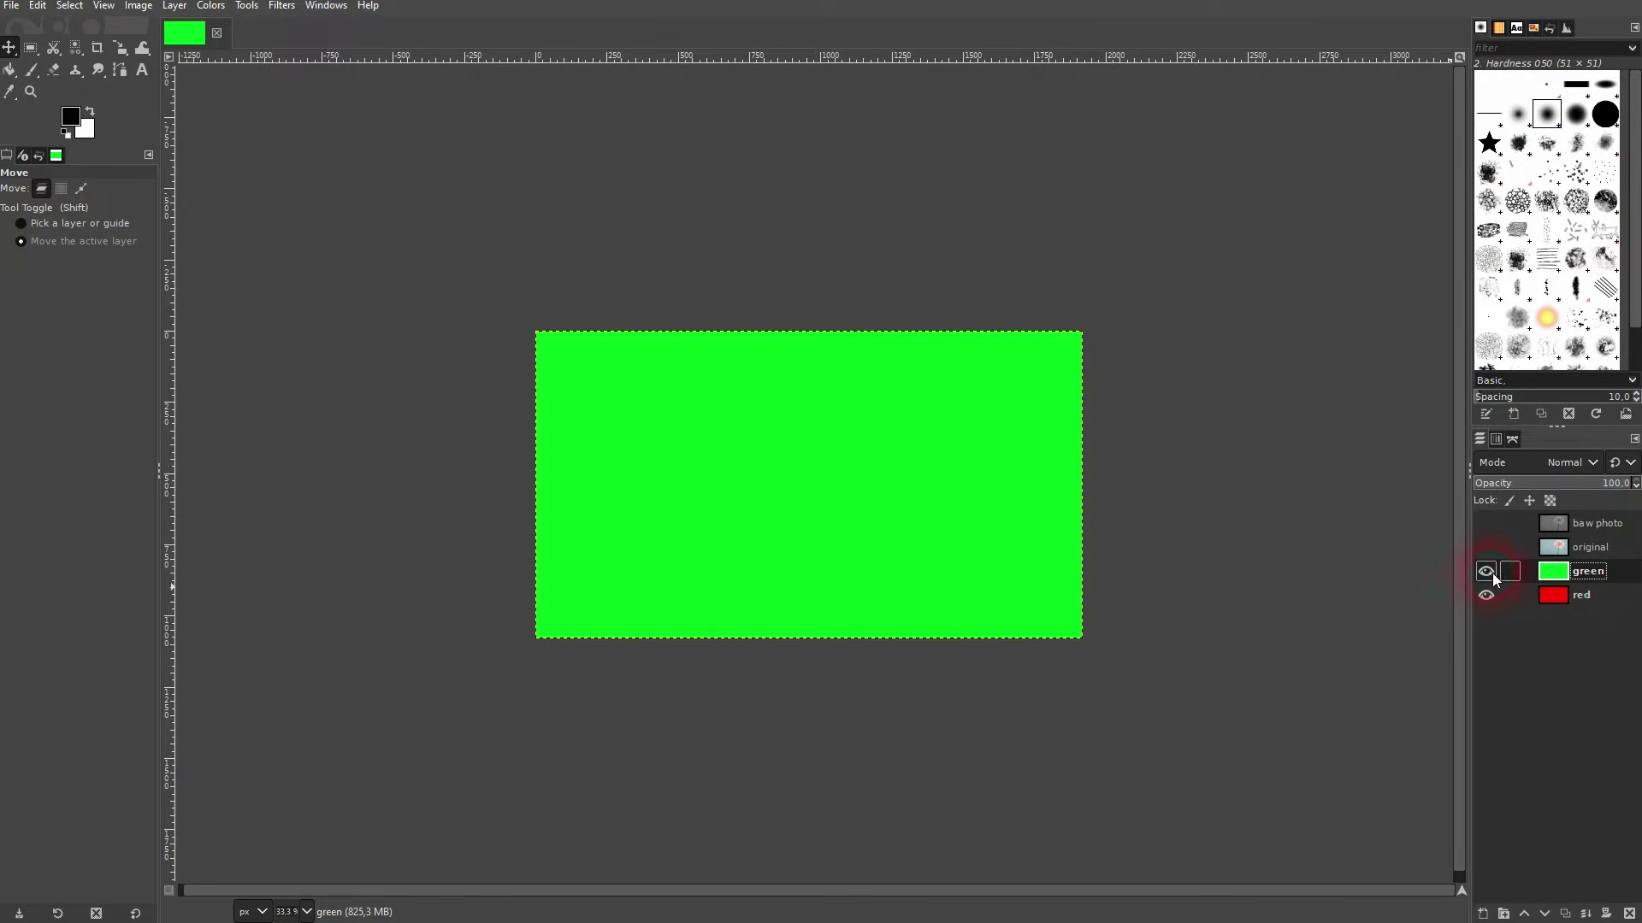
Step: Lower the green layer beneath red to compare the stacking order, and restore green above red
click(1546, 914)
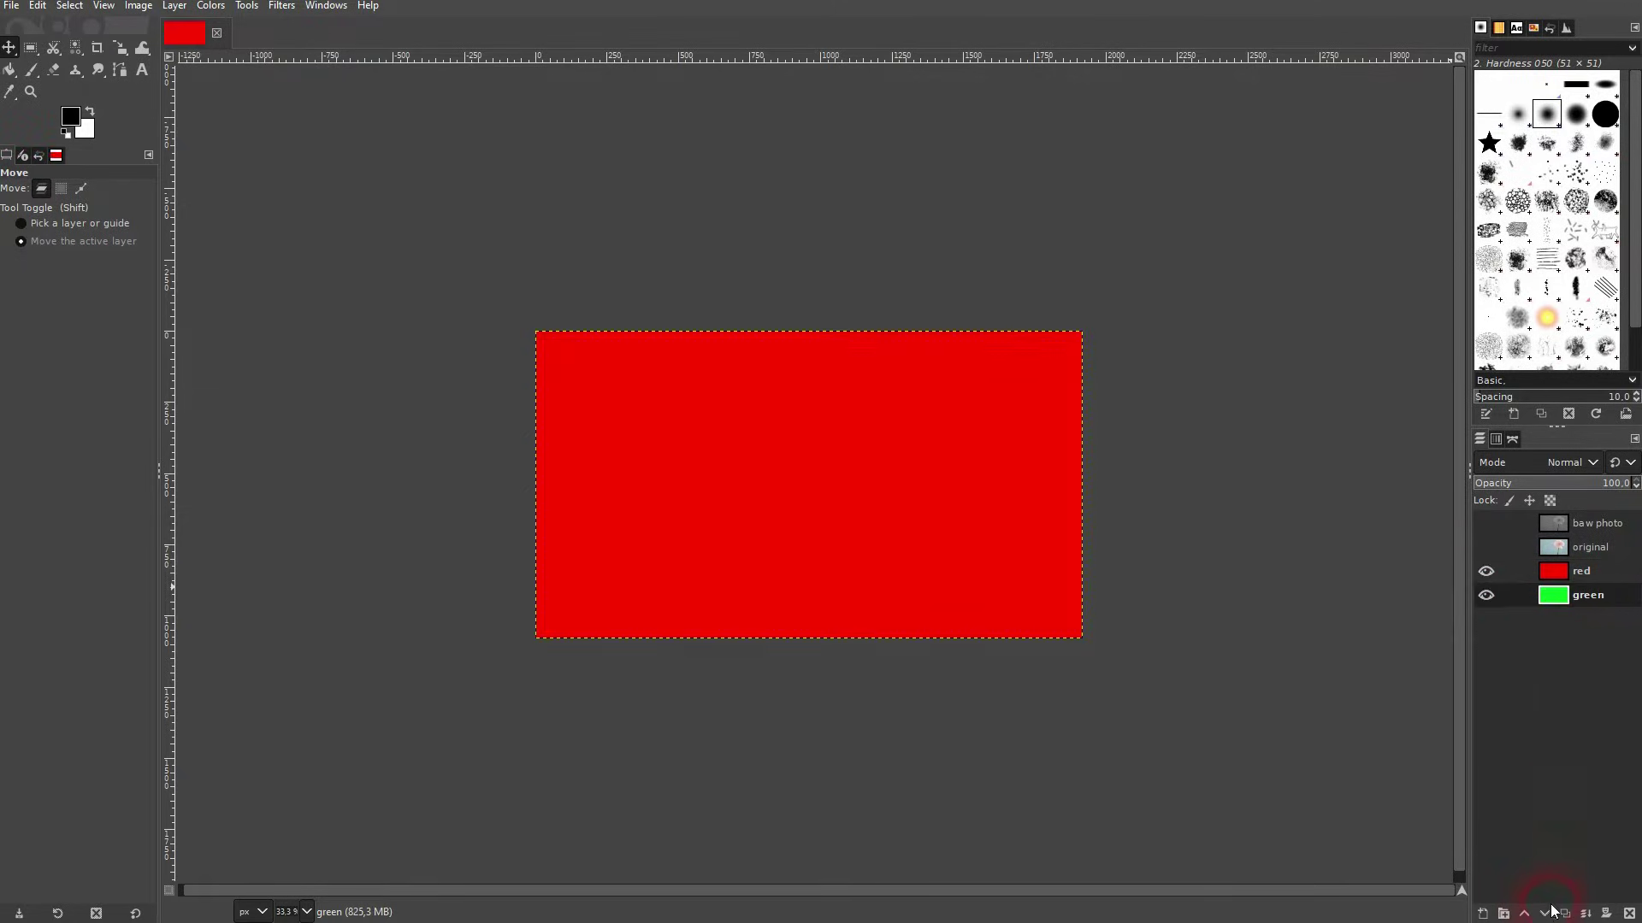
click(1585, 572)
click(1485, 573)
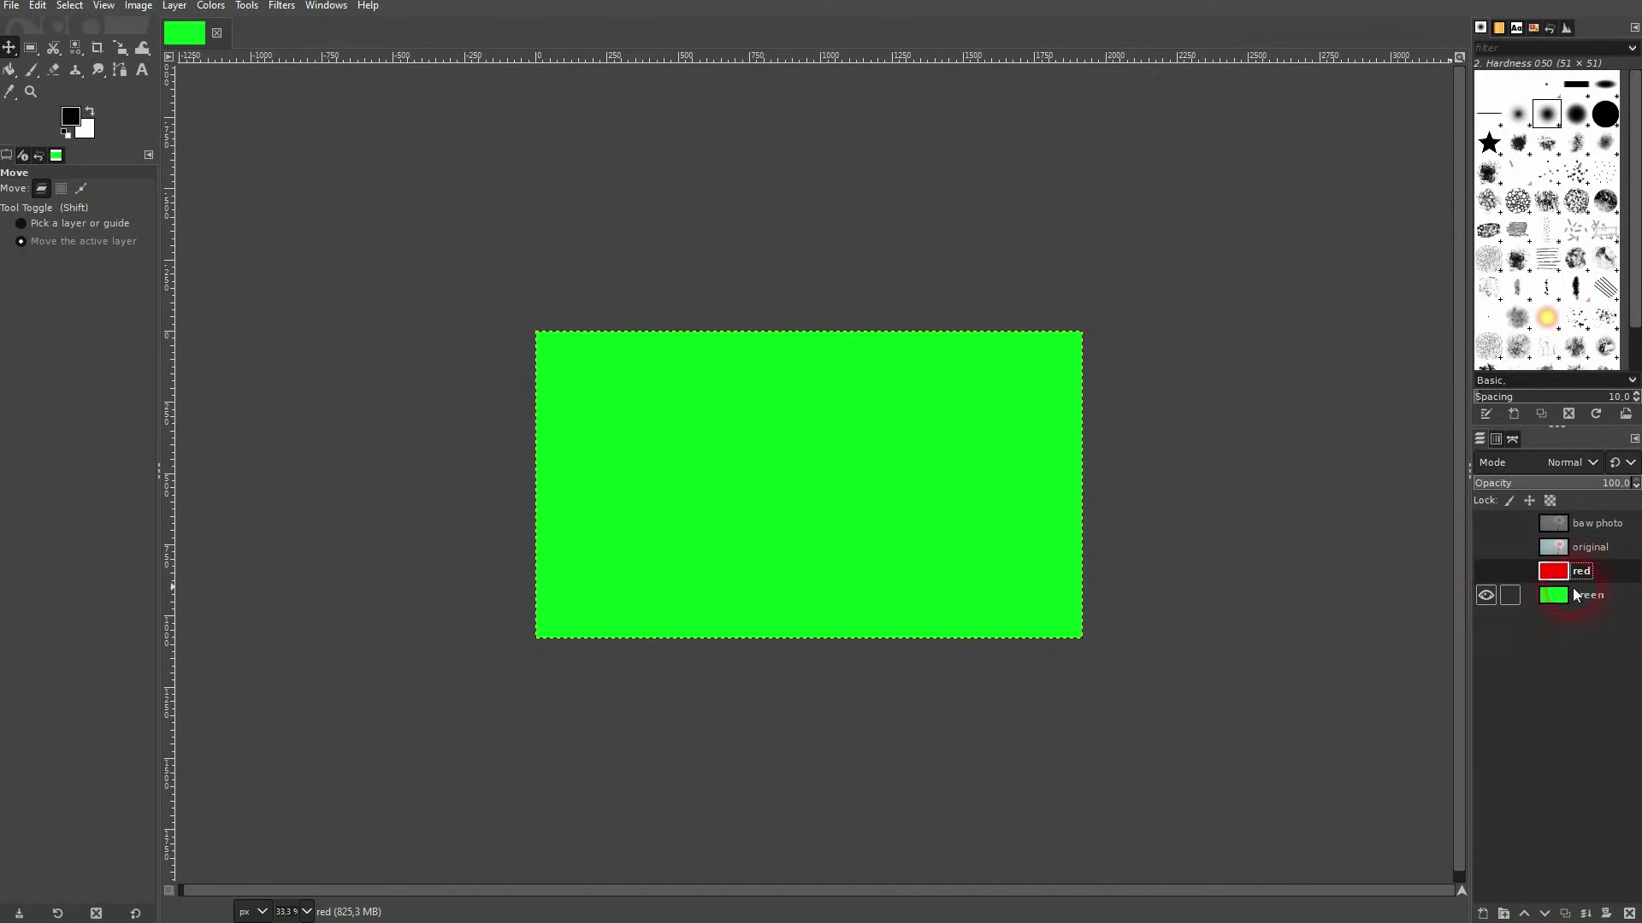
click(1485, 575)
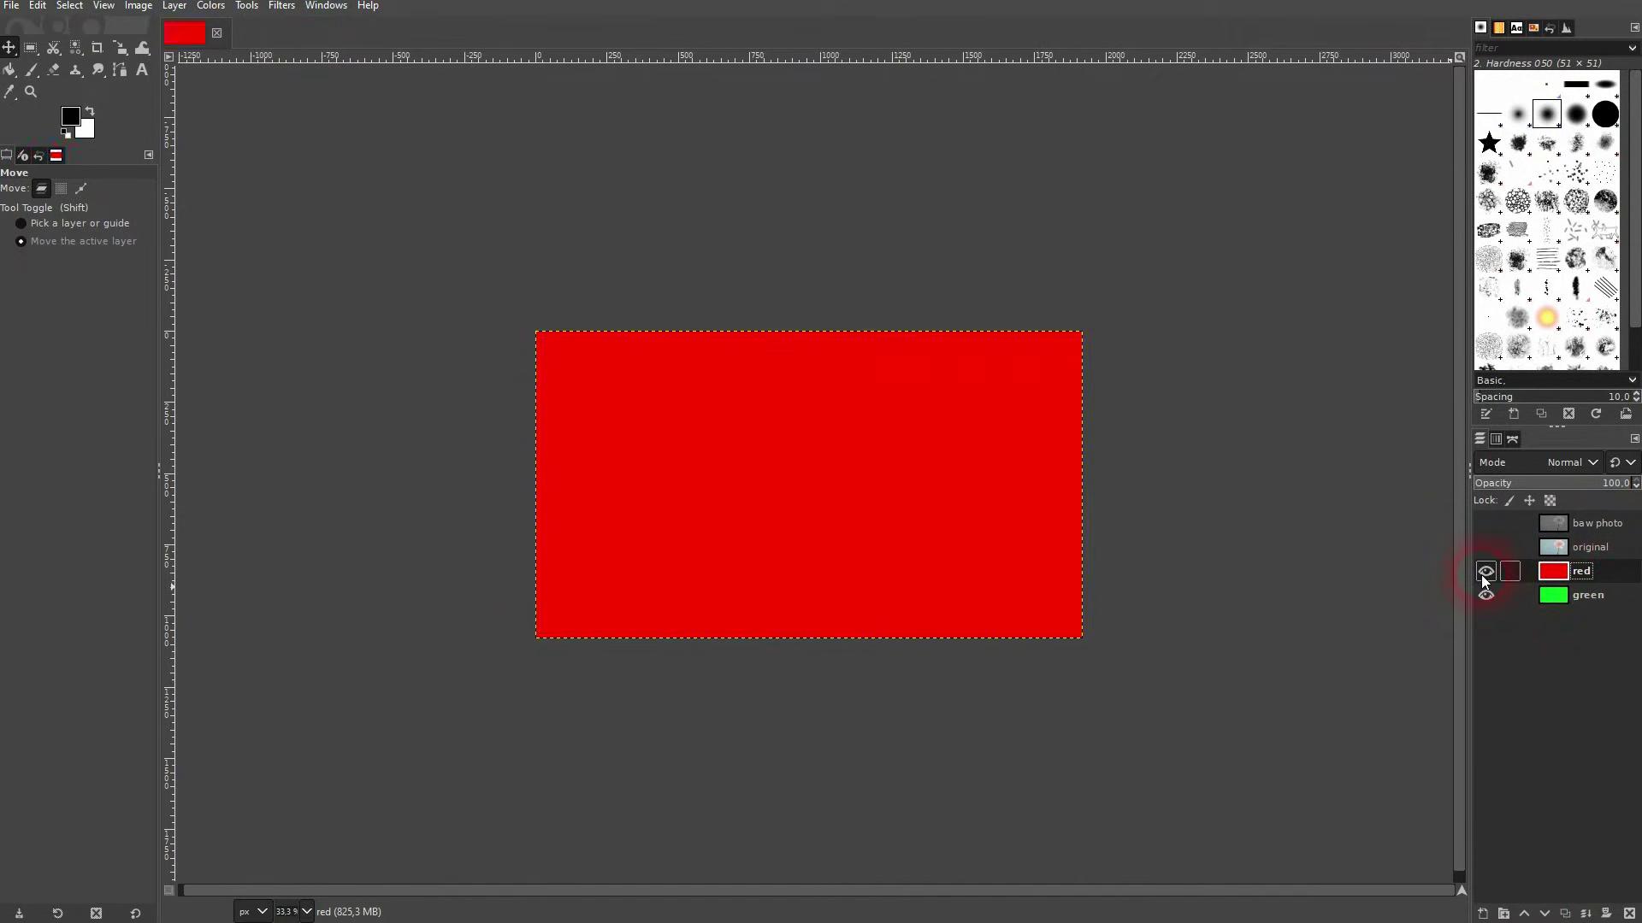
click(1546, 913)
click(1592, 572)
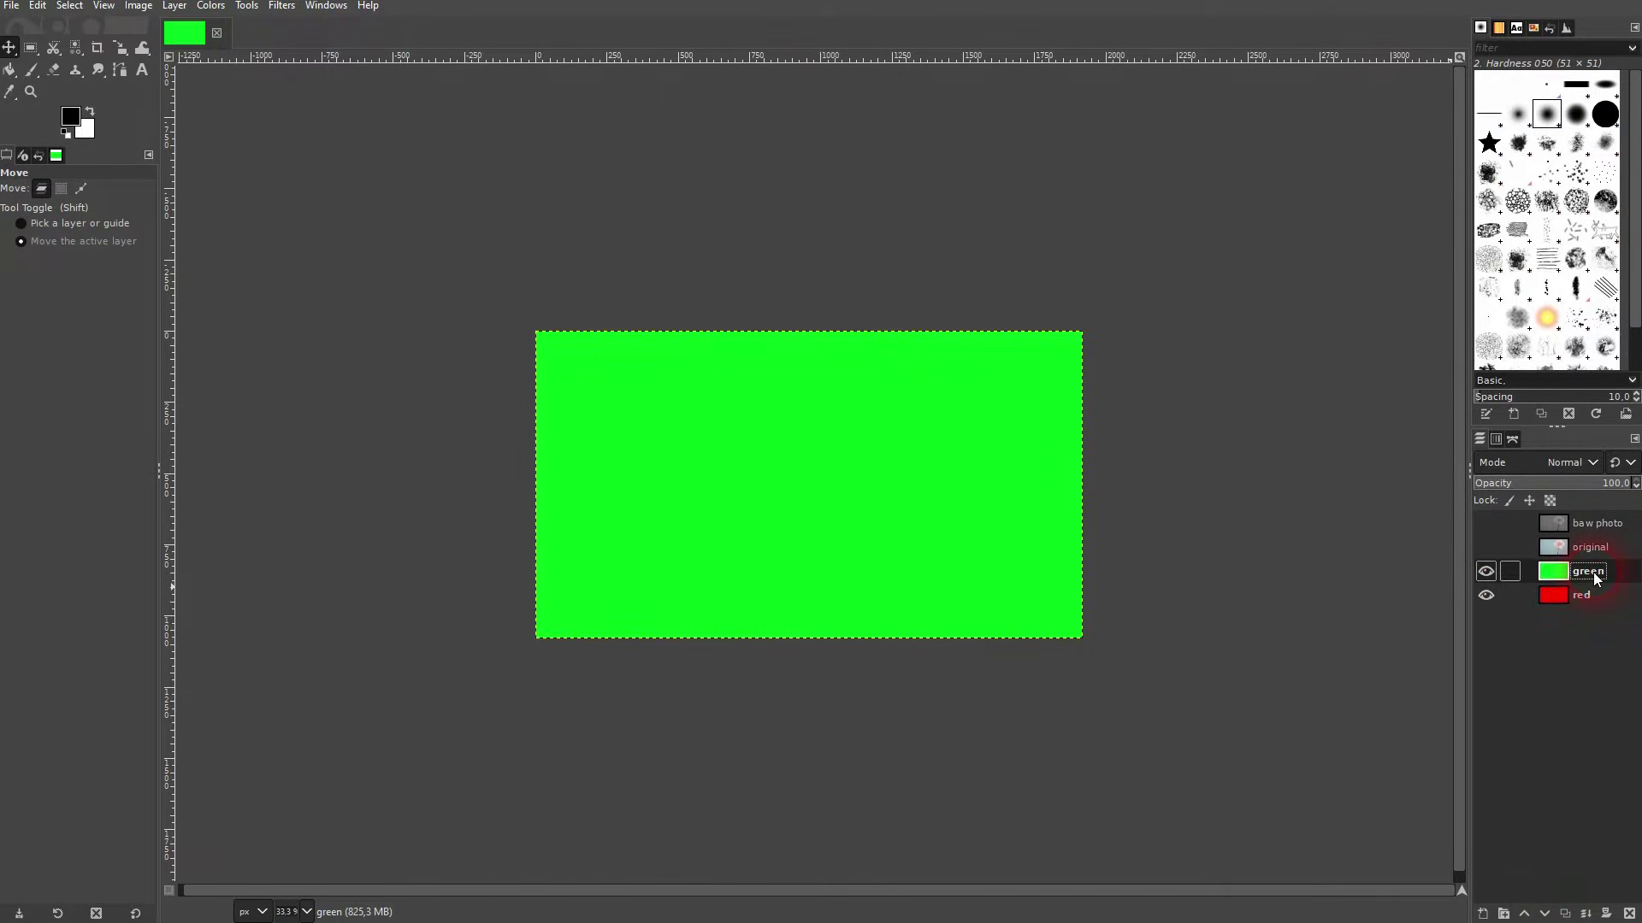
Step: Add a layer mask initialized to White (full opacity) to the green layer
click(1603, 576)
right_click(1602, 578)
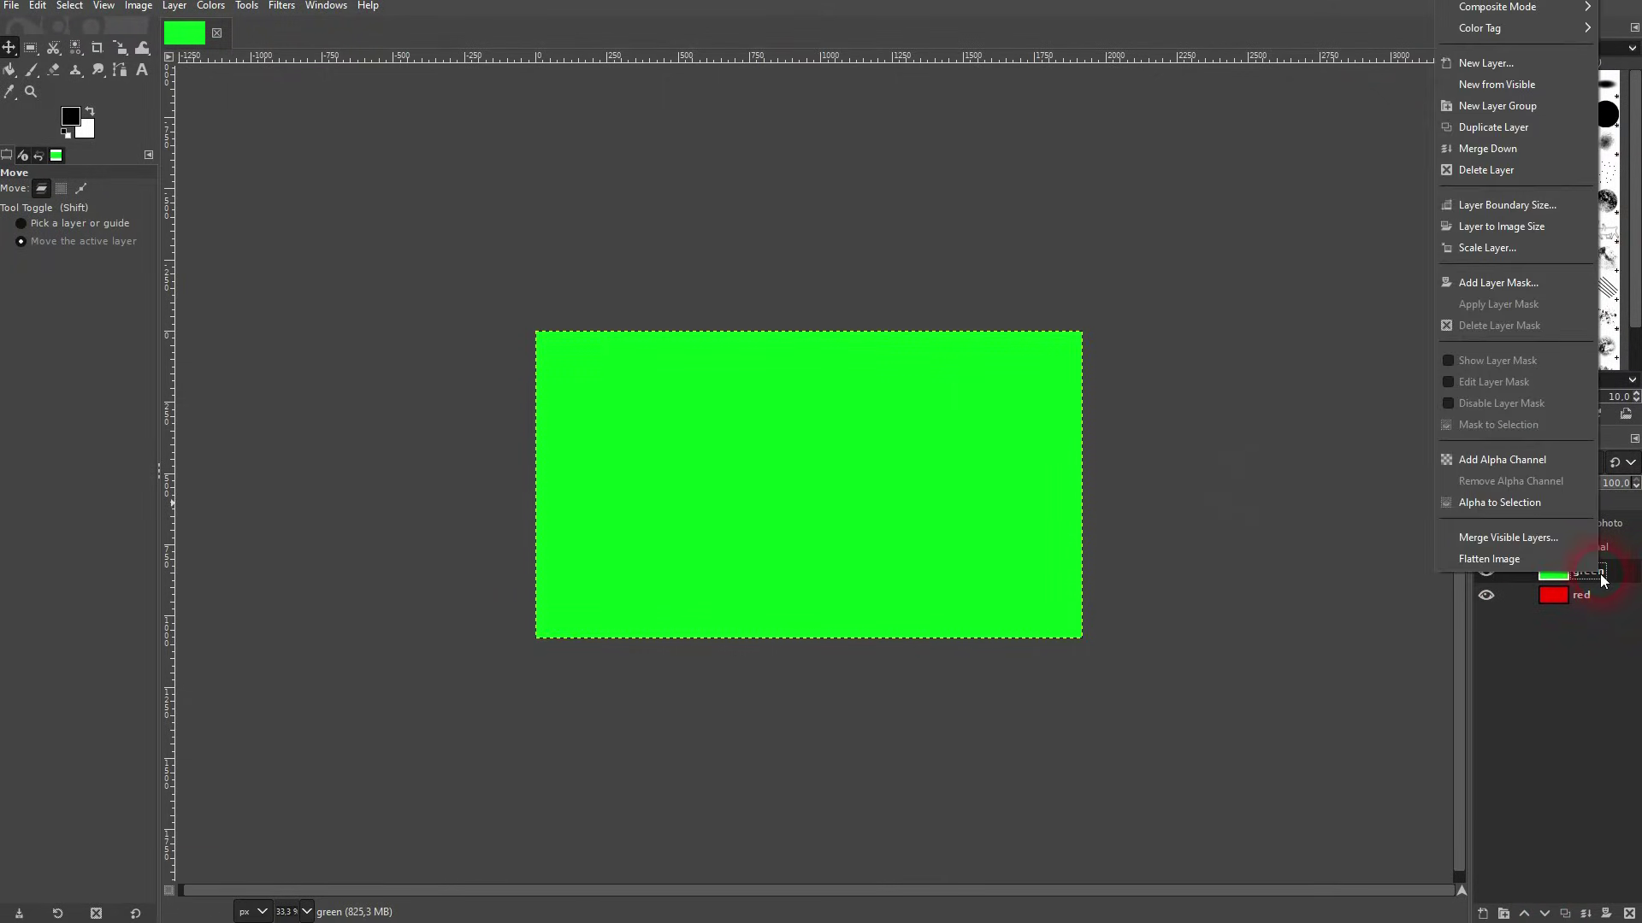
click(1492, 282)
drag(1518, 148, 1247, 179)
click(1163, 263)
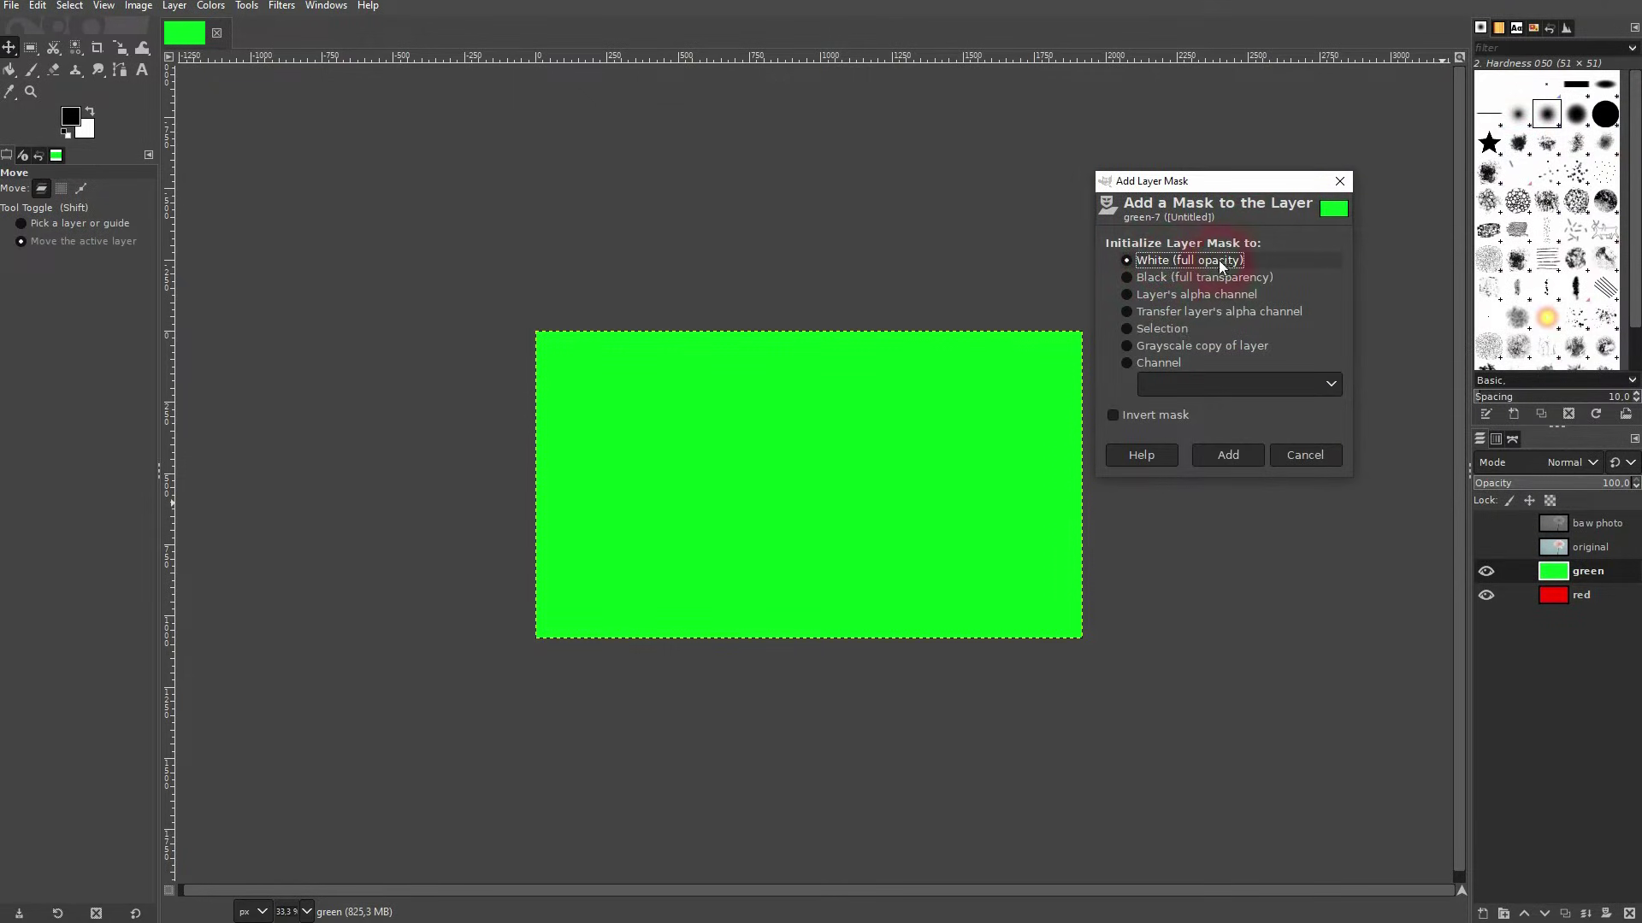
click(1180, 278)
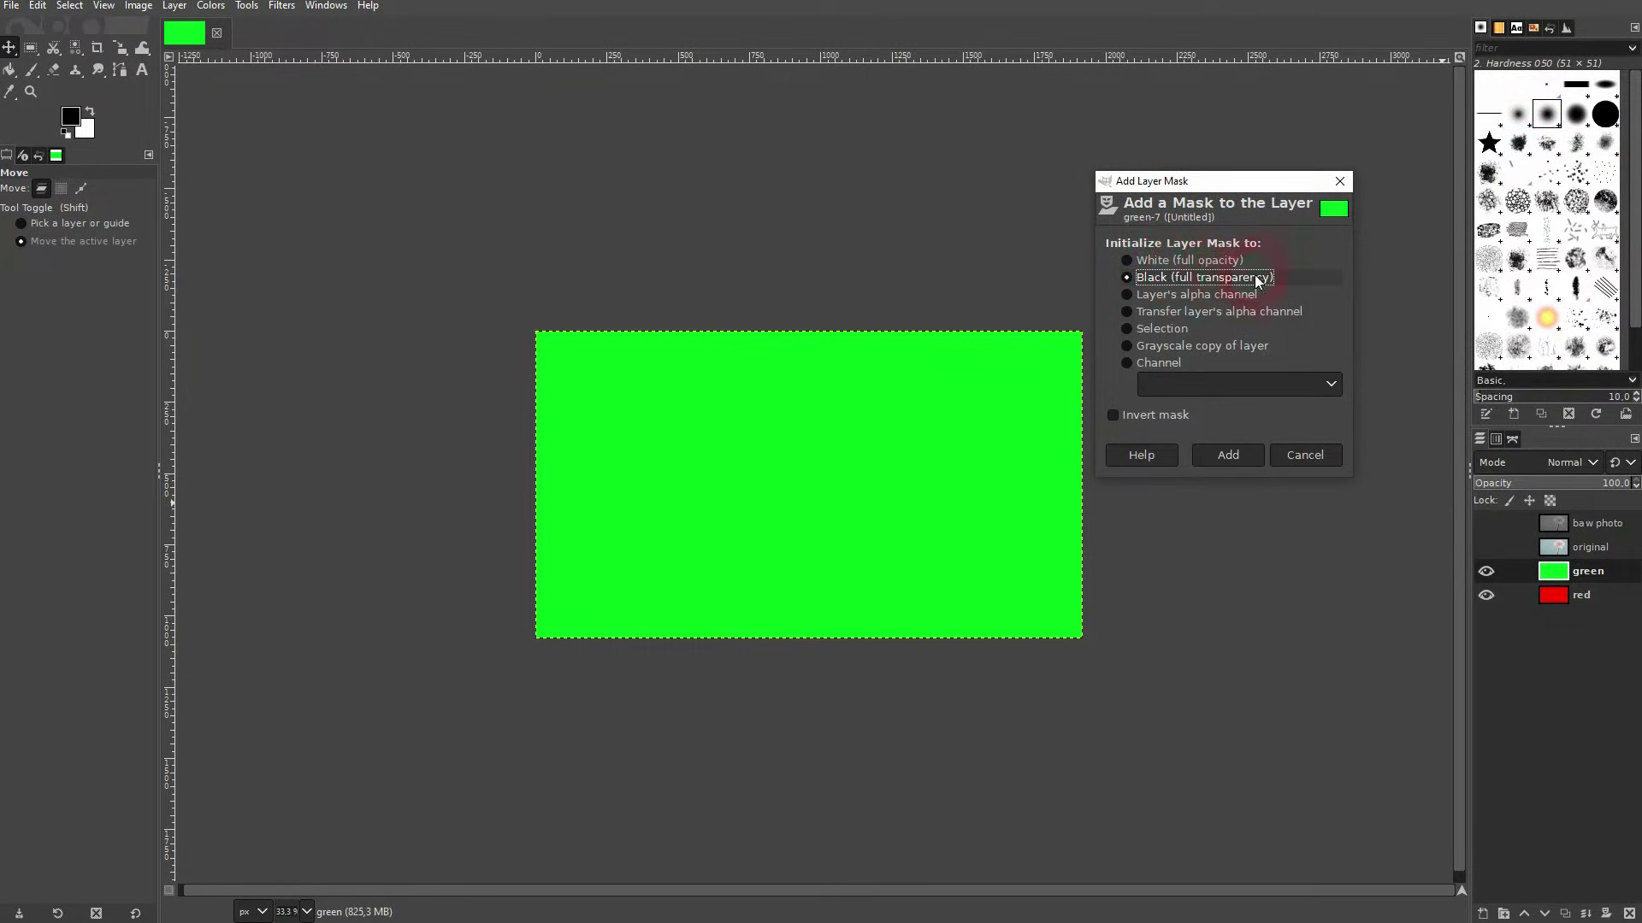
click(1197, 260)
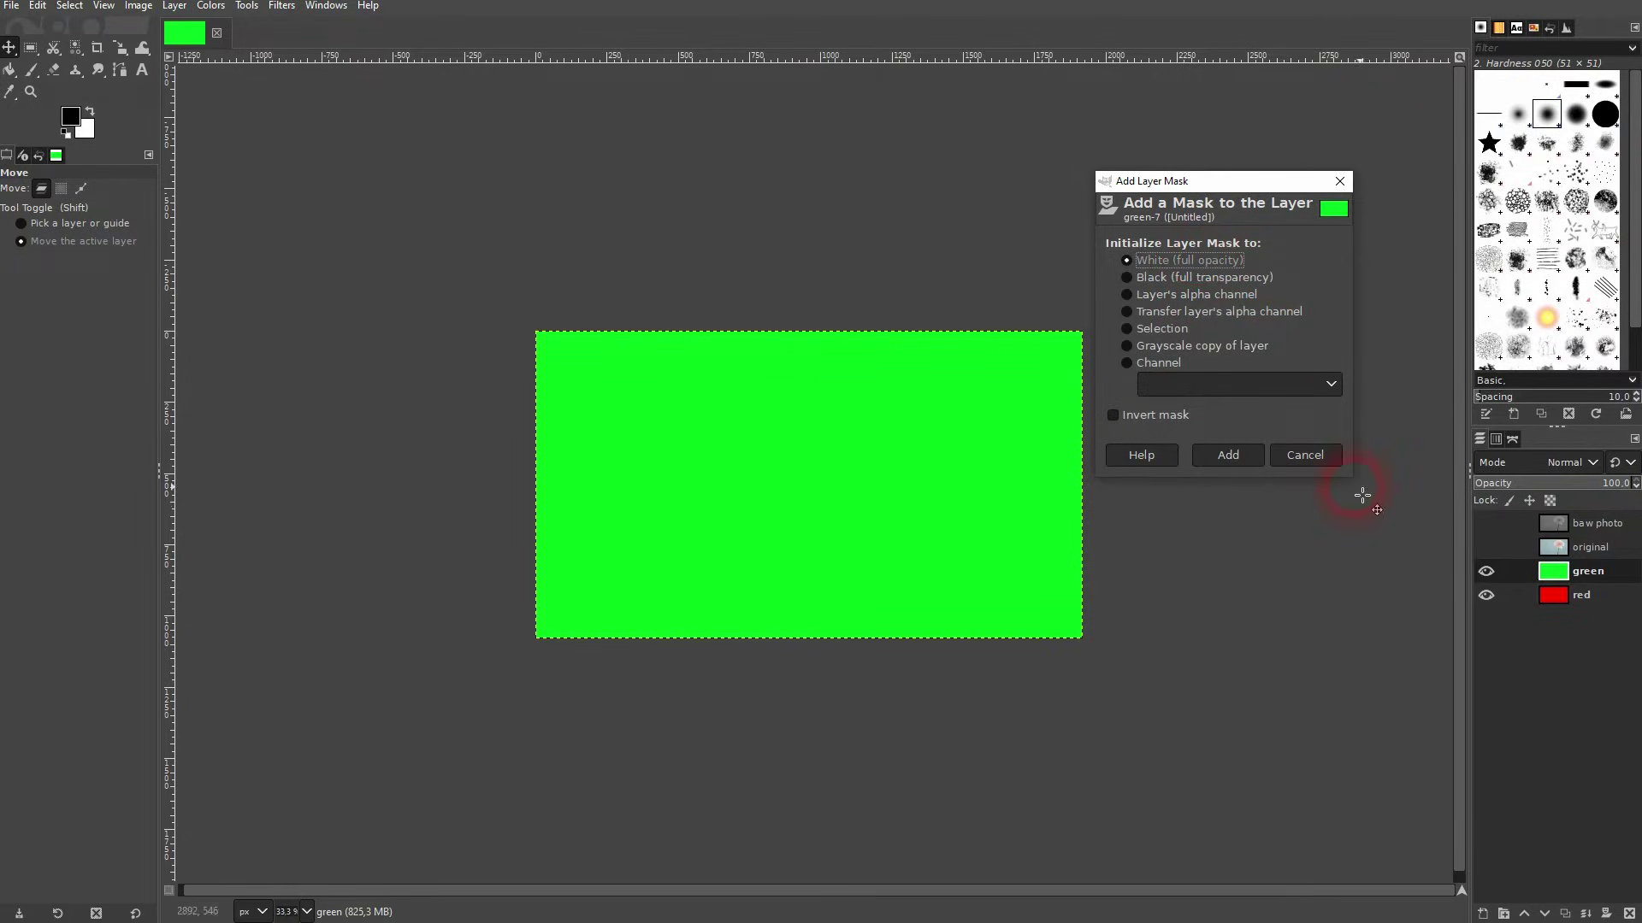
click(1218, 456)
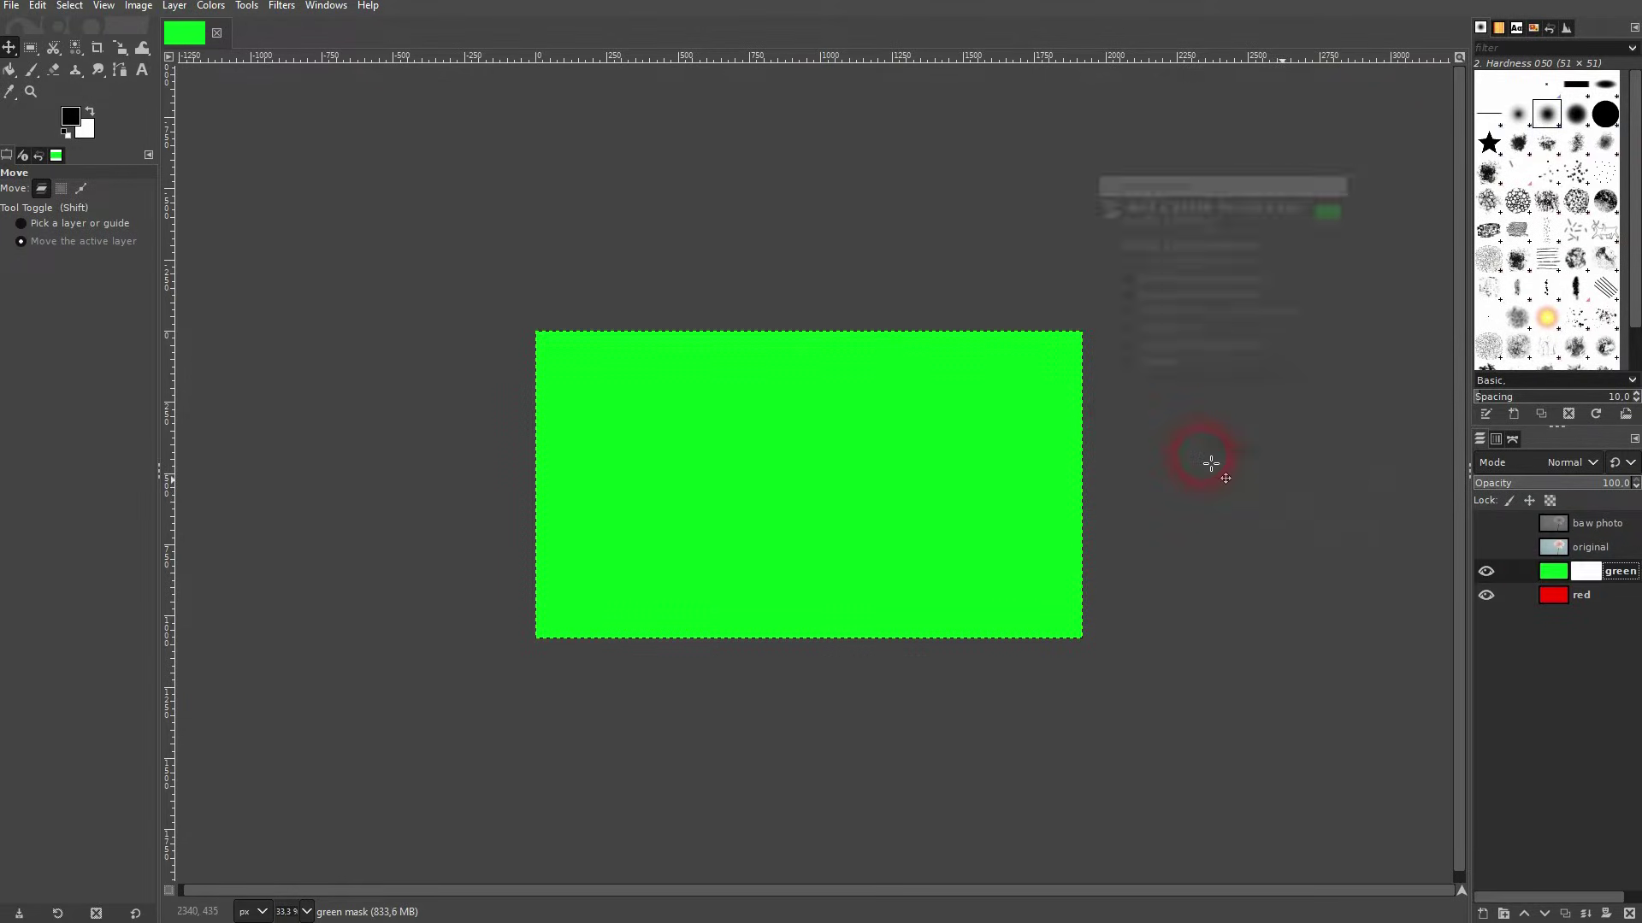
Step: Replace the green layer's white mask with one initialized to Black (full transparency)
click(1585, 573)
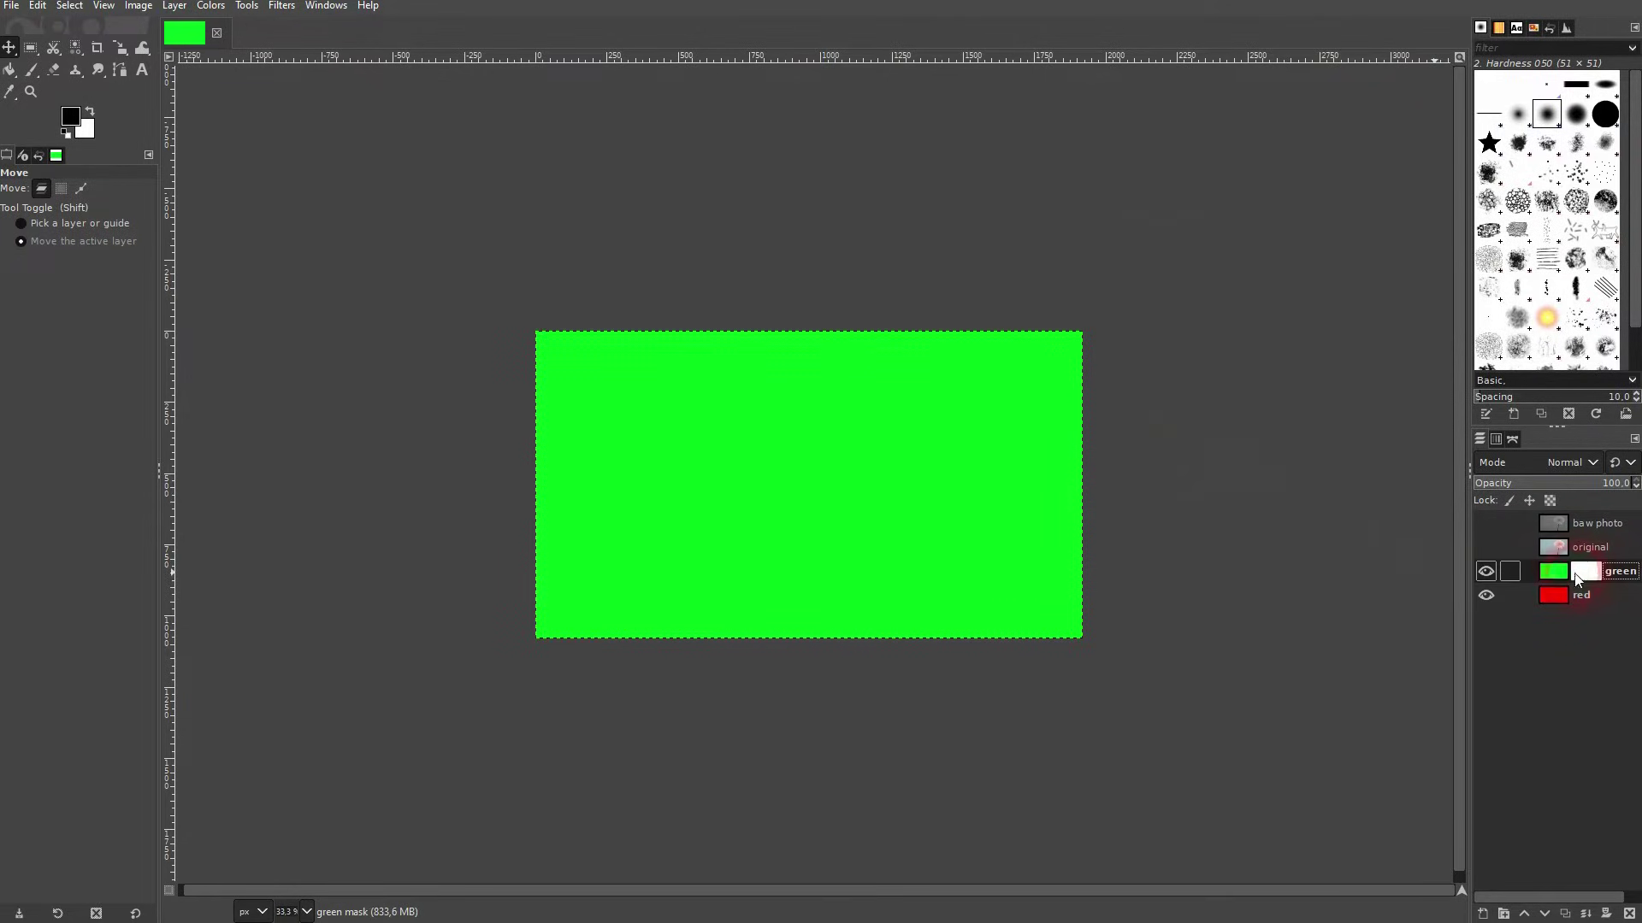
click(1583, 580)
click(1595, 580)
click(981, 516)
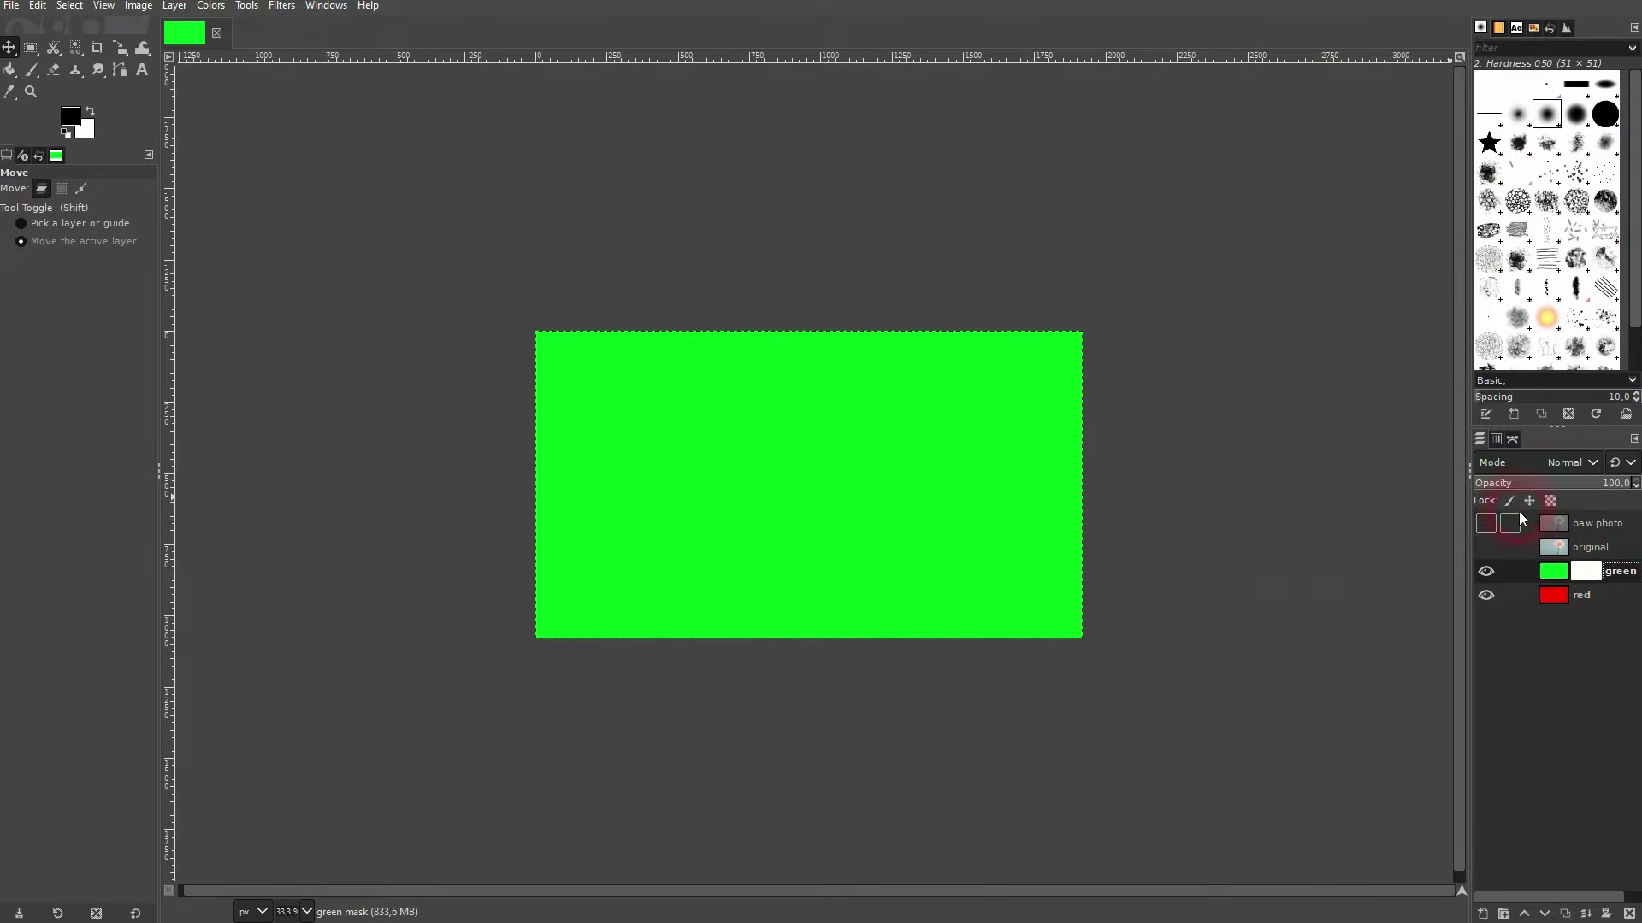
right_click(1589, 589)
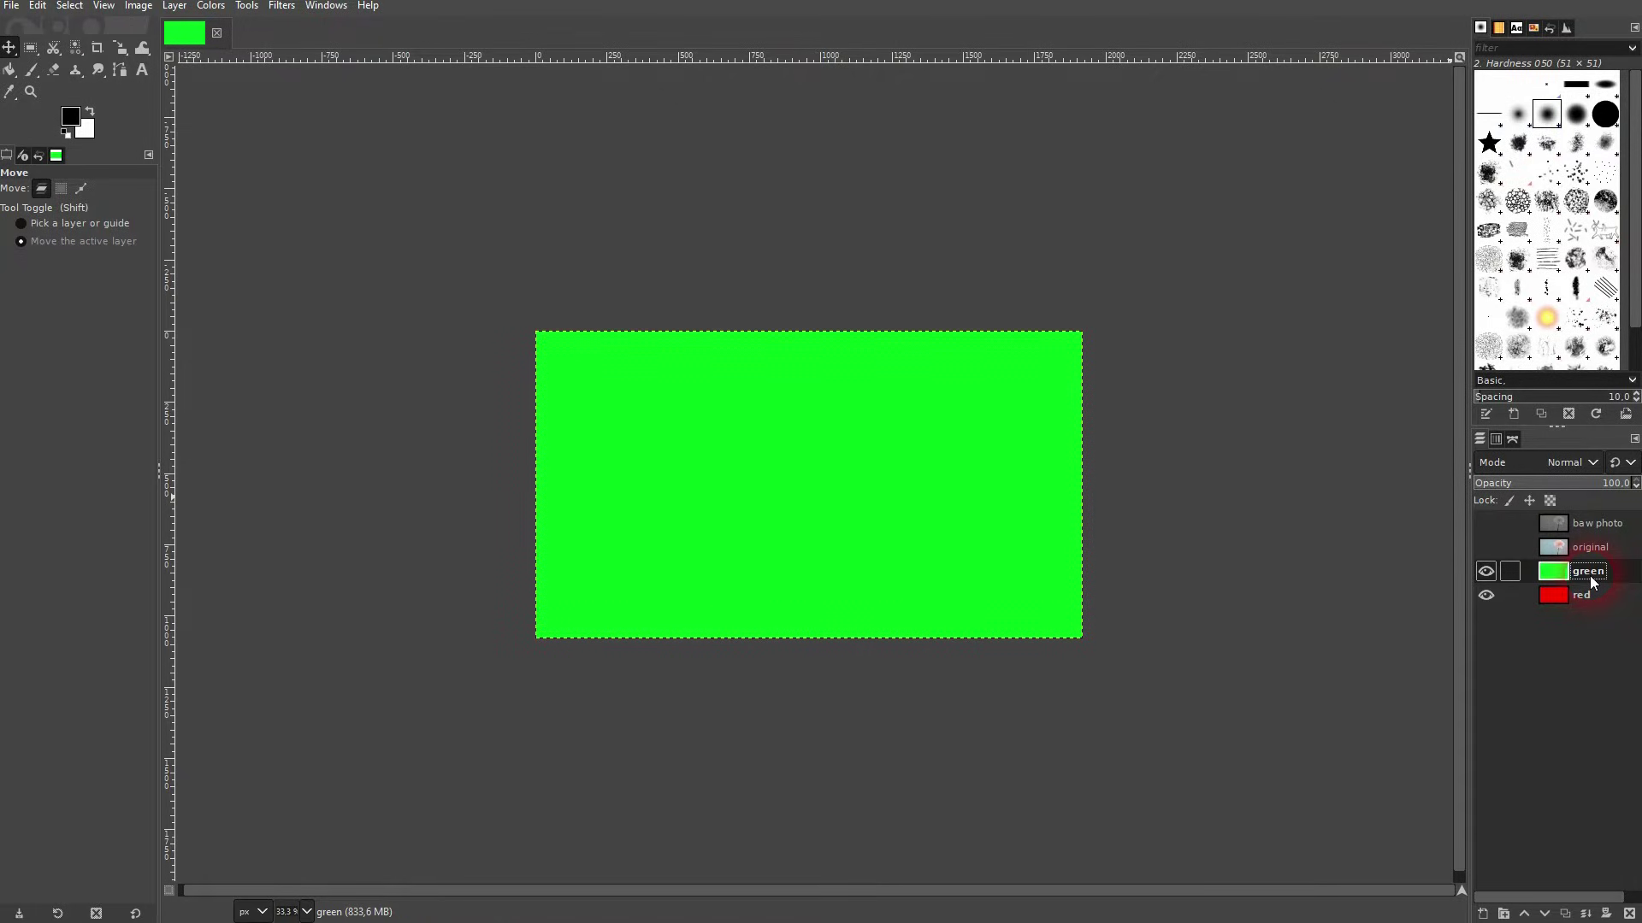
right_click(1585, 572)
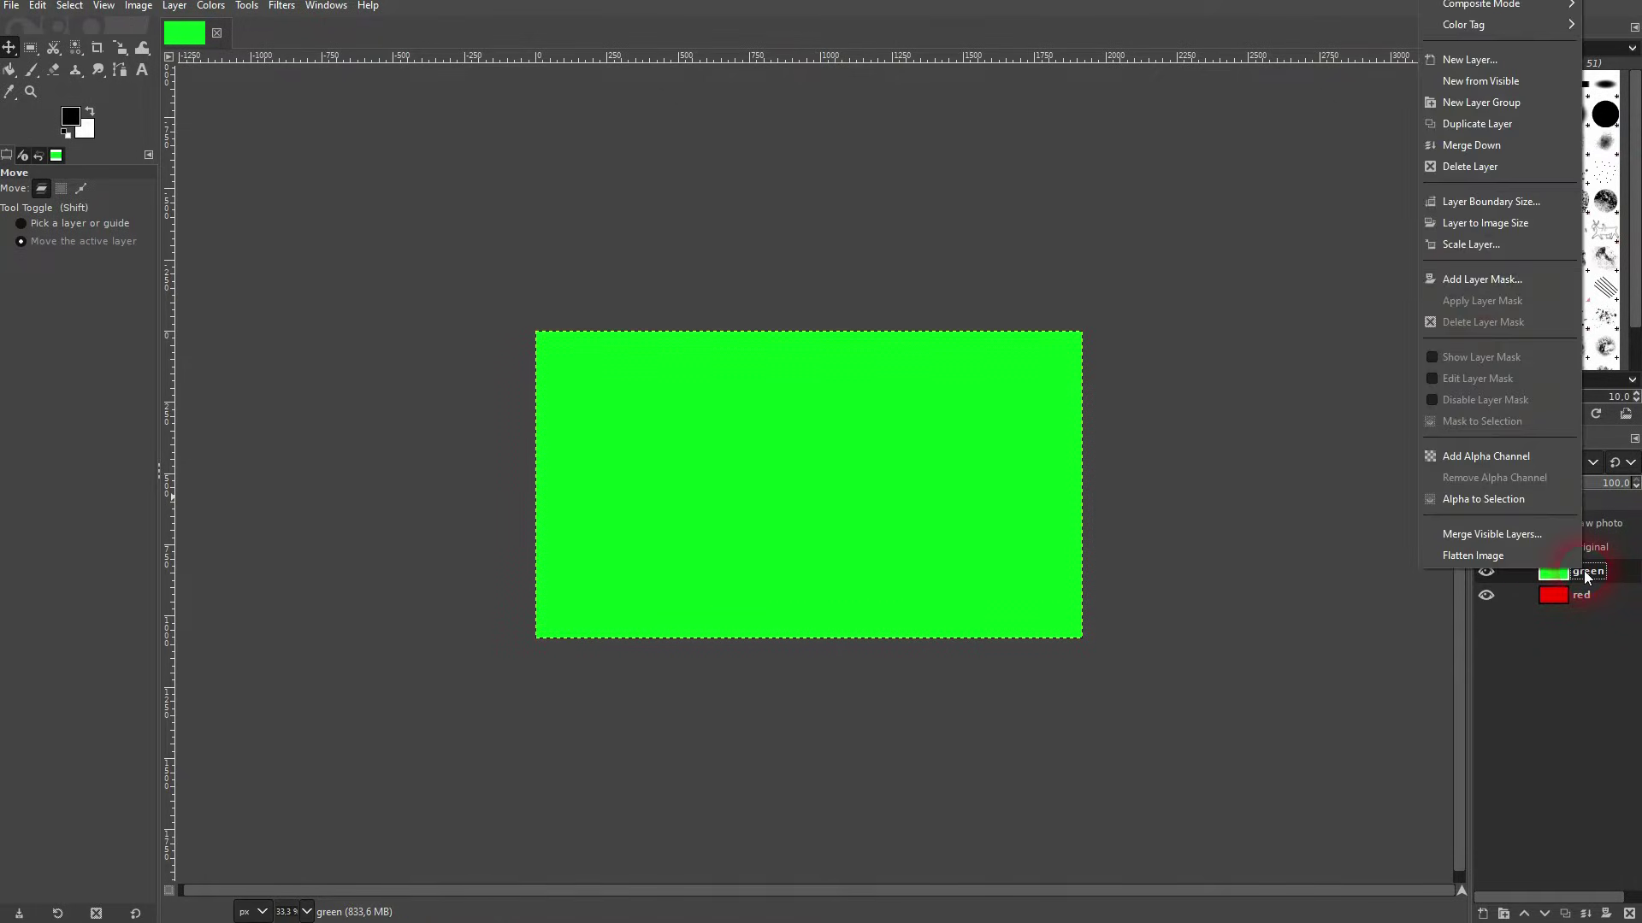
click(1479, 279)
click(1423, 243)
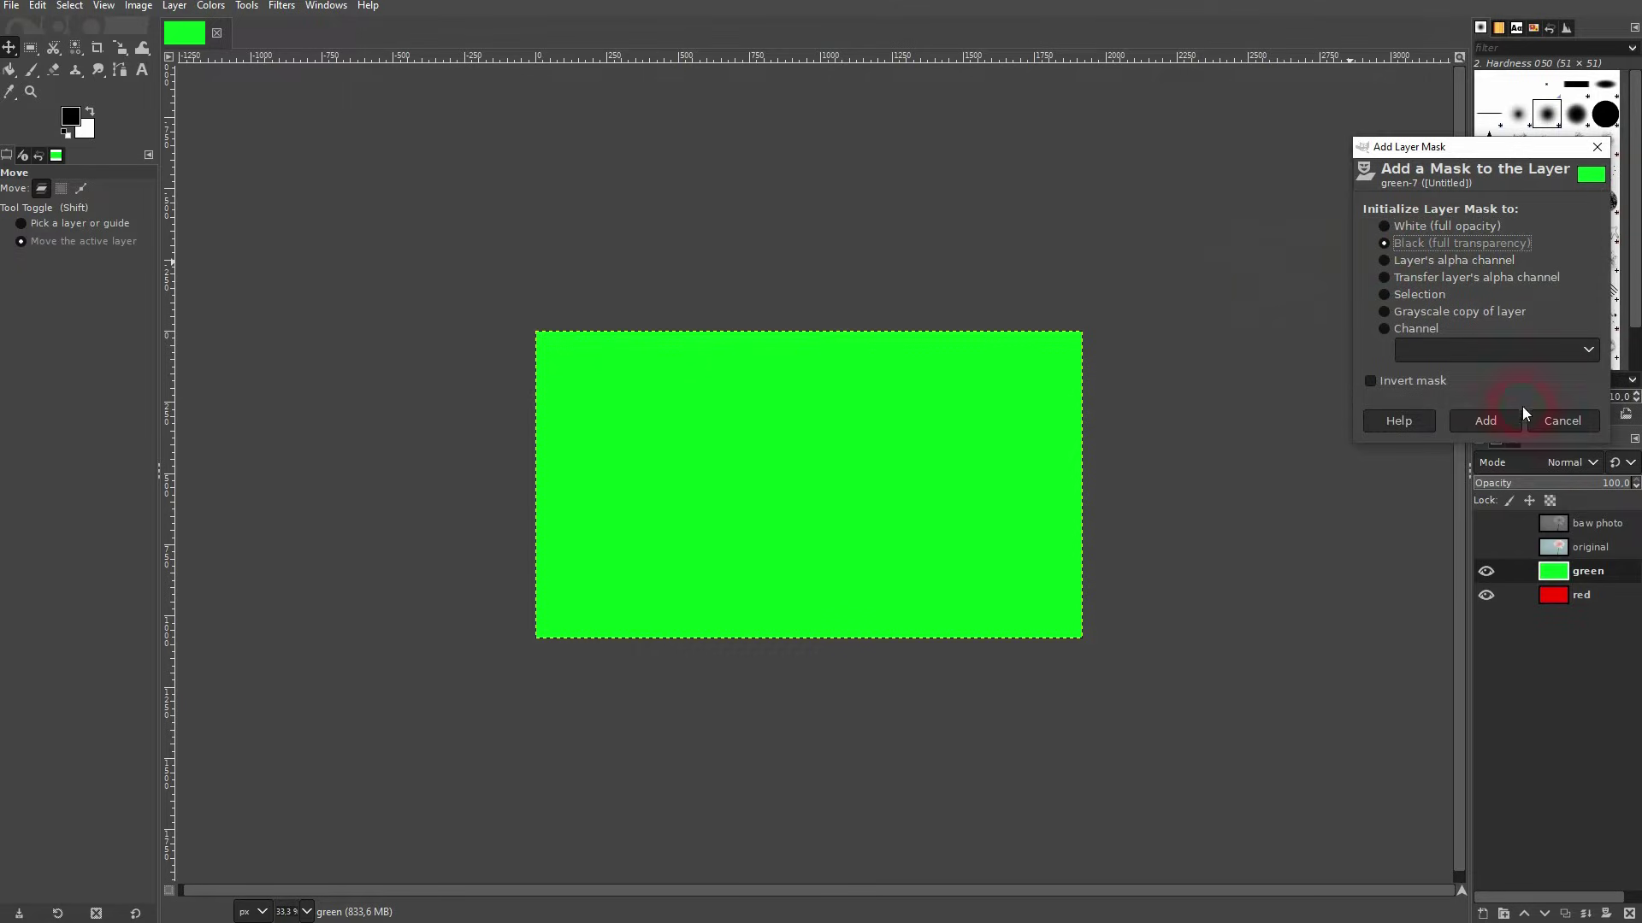
click(1485, 421)
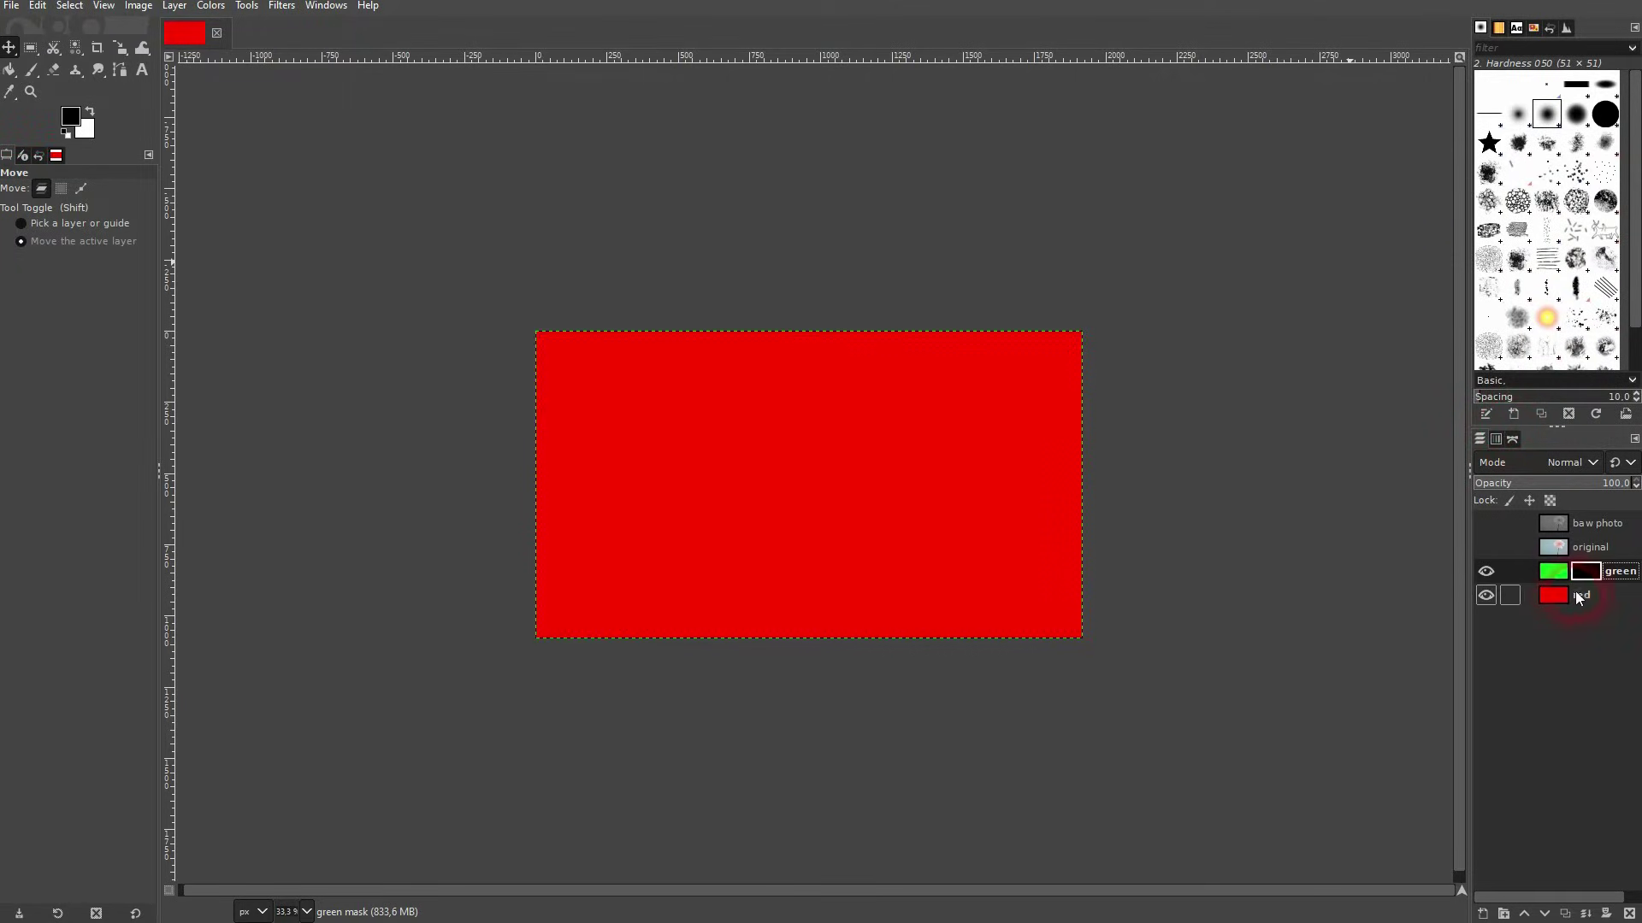
Step: Target the green layer's mask and set up the Paintbrush with size 276, hardness 100 and white as the foreground colour
click(1552, 573)
click(1485, 571)
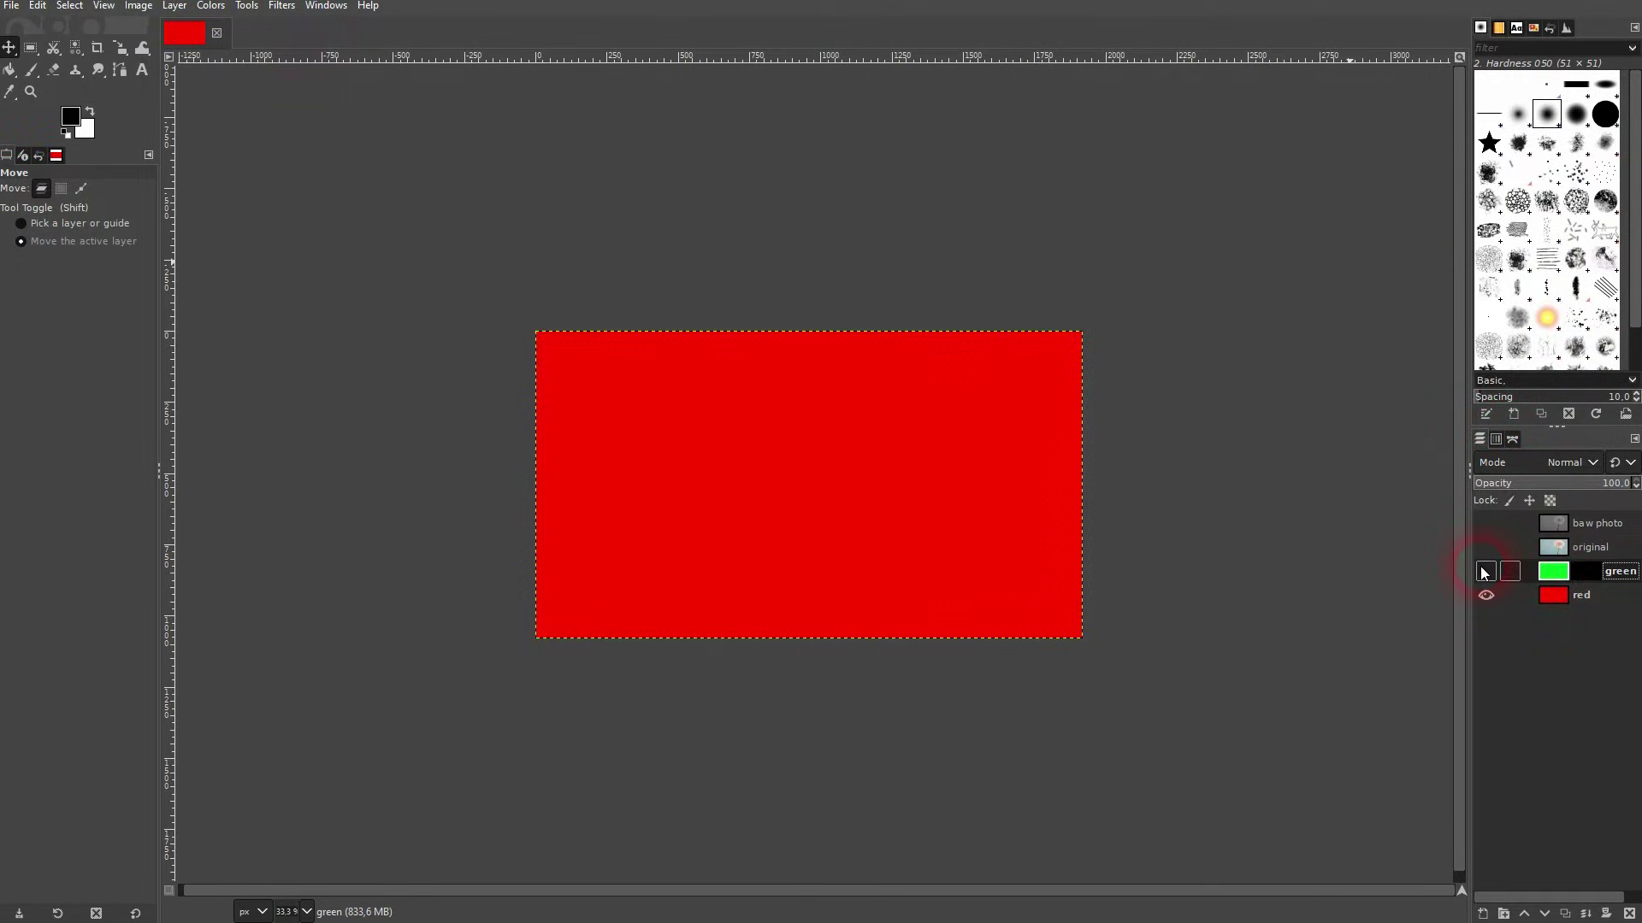
click(1578, 573)
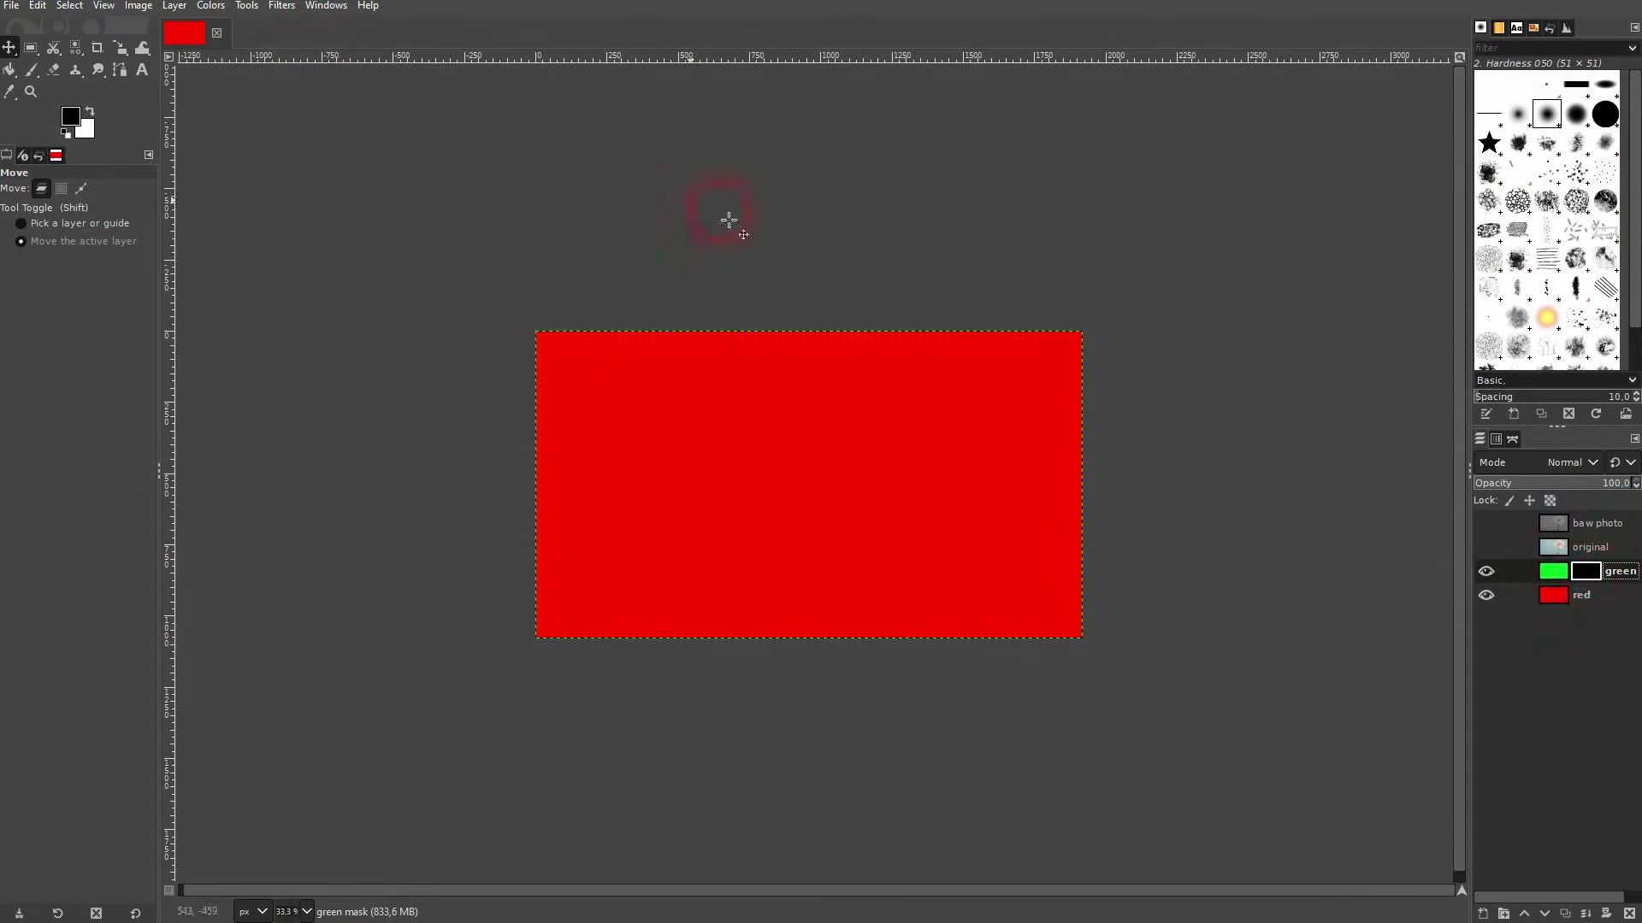
click(34, 75)
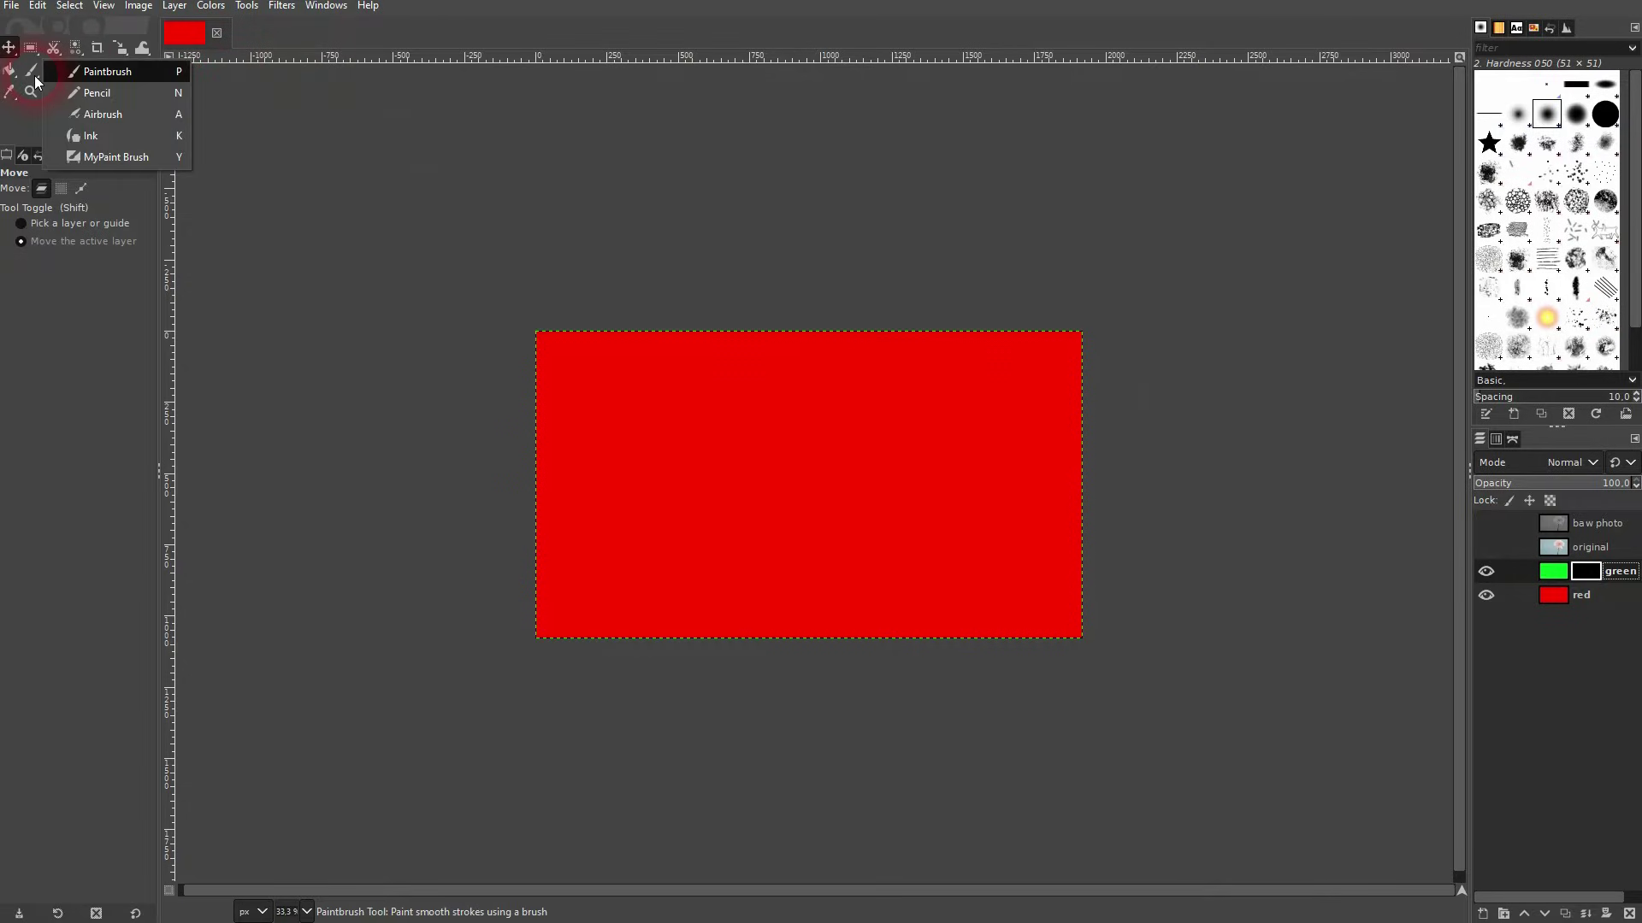
click(116, 71)
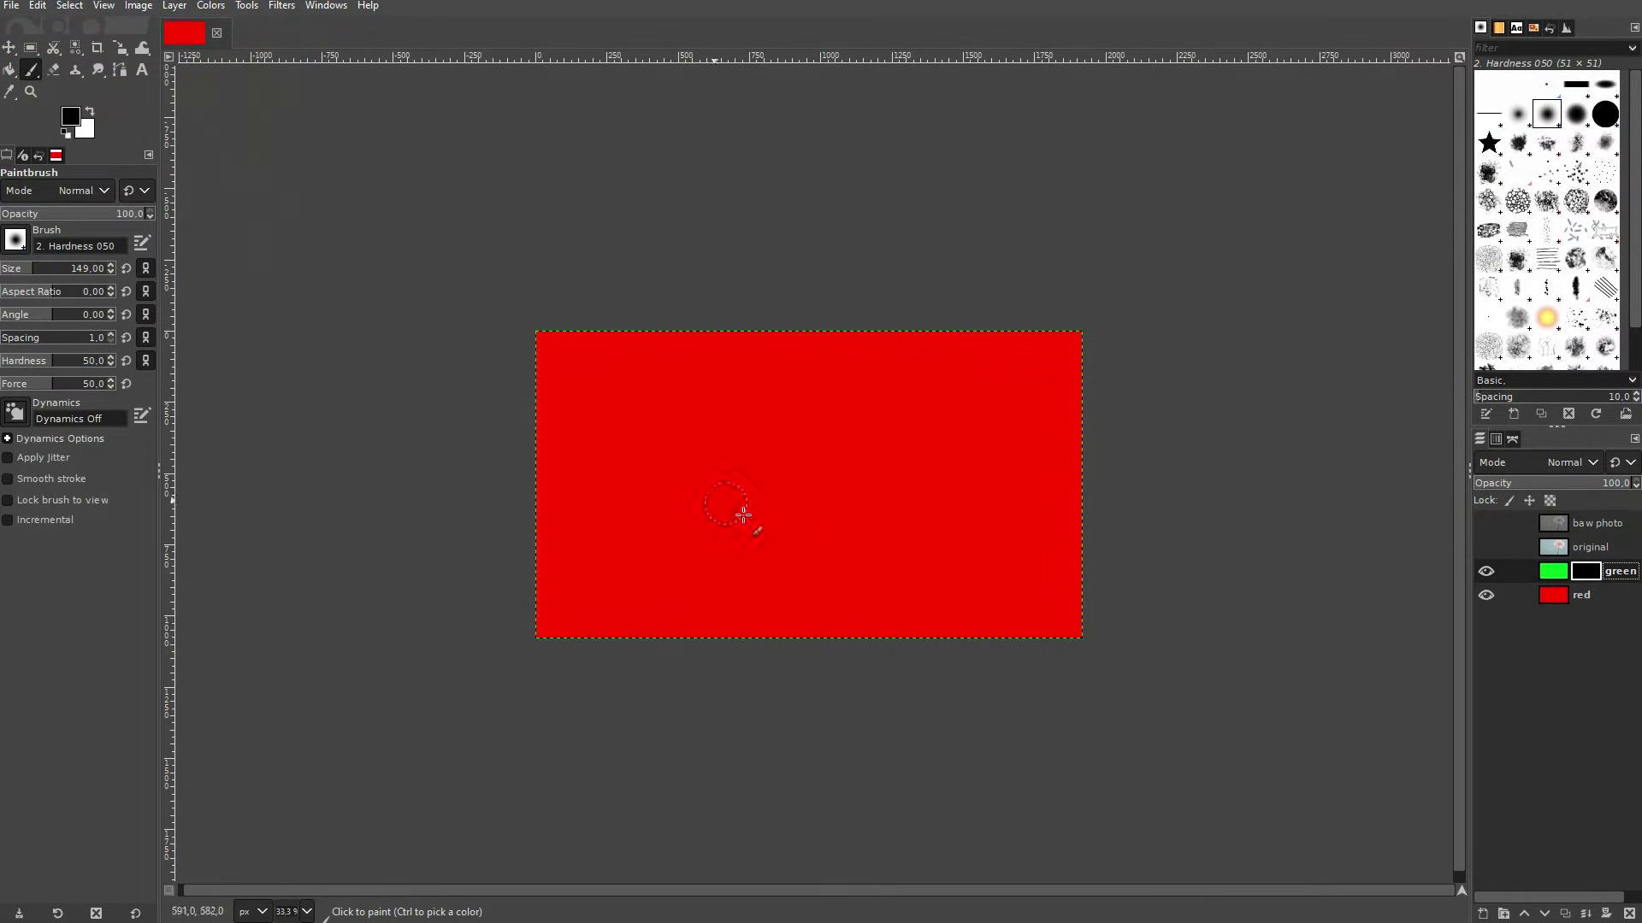
click(49, 271)
drag(67, 362, 163, 361)
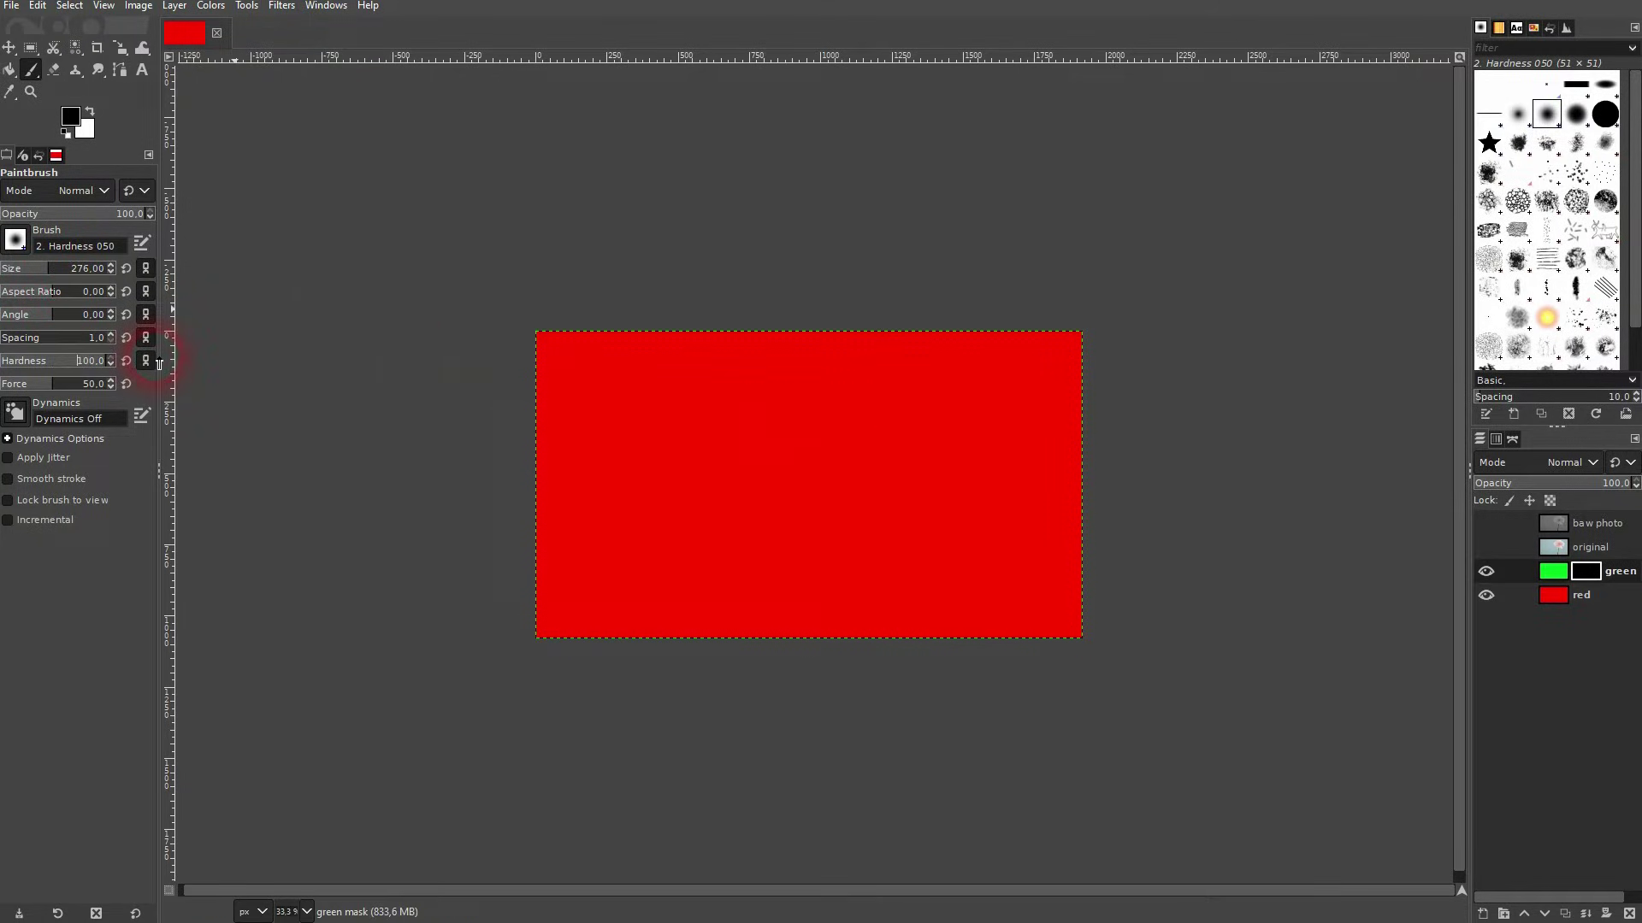
click(69, 120)
Step: Paint white freehand strokes on the green layer's mask to reveal green across the right half of the image
click(1586, 571)
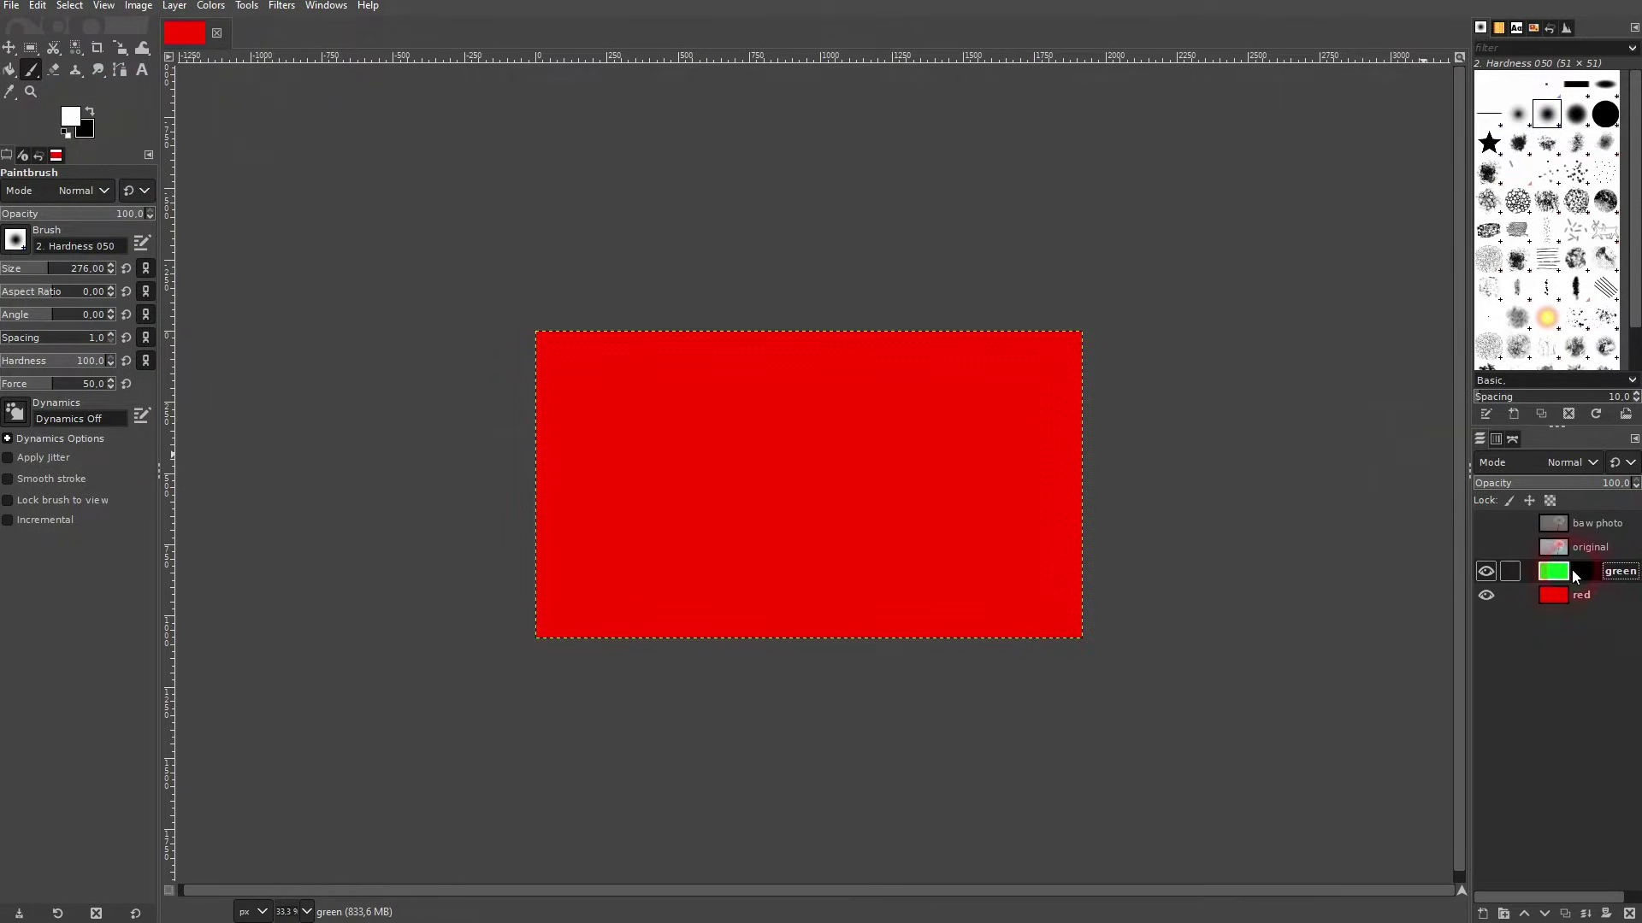
mouse_move(982, 440)
mouse_down()
mouse_move(887, 525)
mouse_move(944, 561)
mouse_move(1035, 488)
mouse_move(1026, 440)
mouse_move(975, 460)
mouse_move(936, 547)
mouse_up()
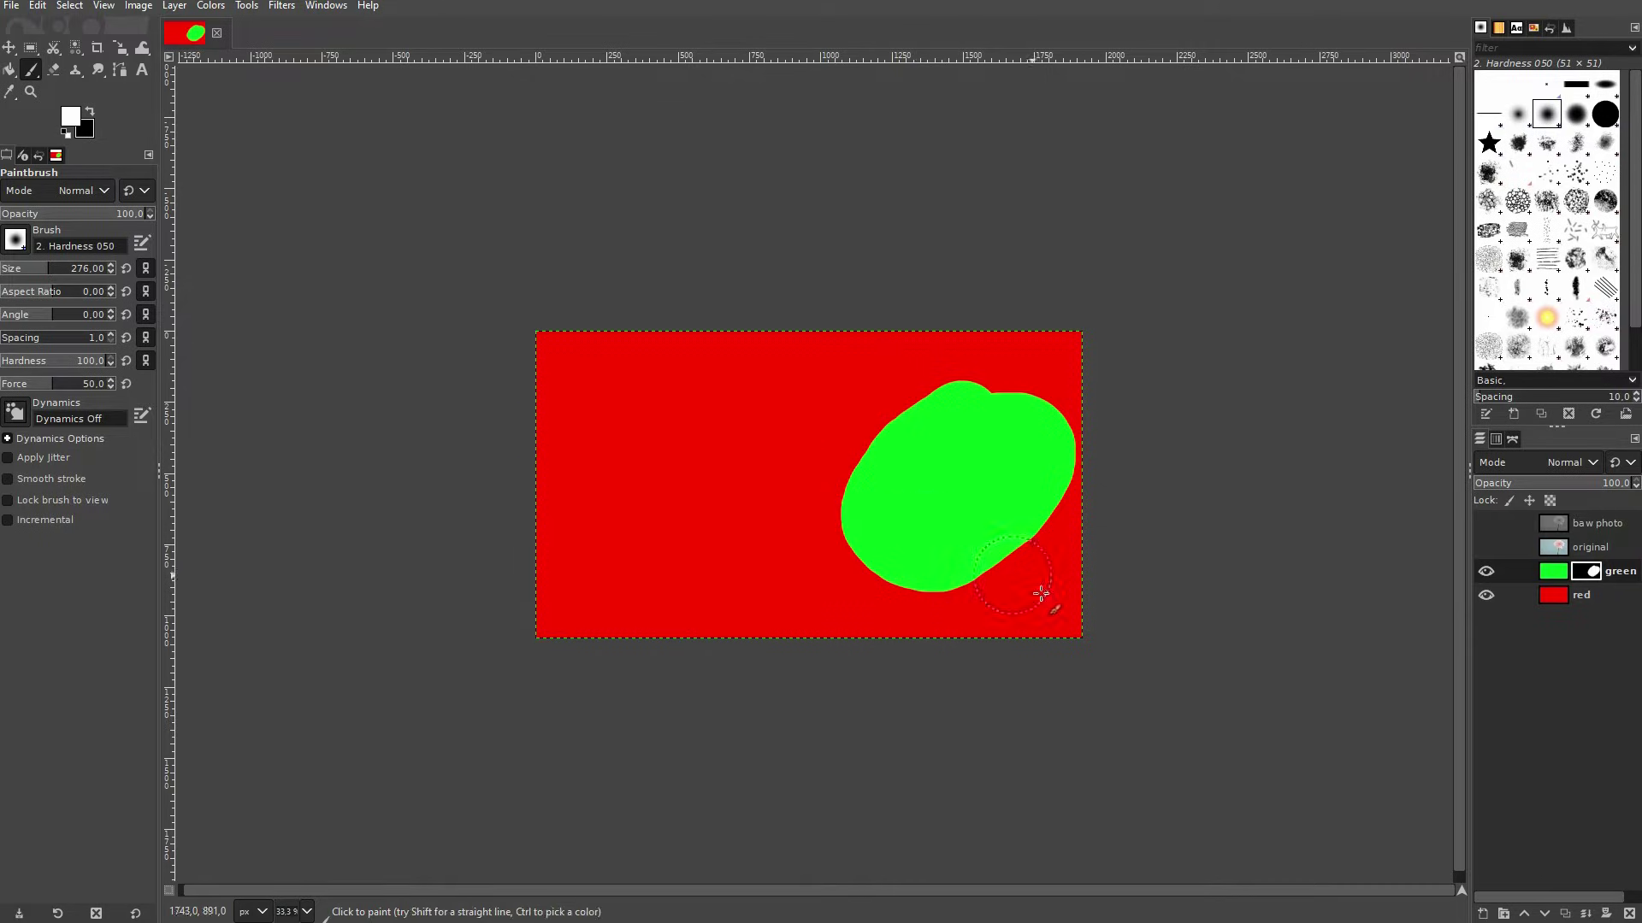
click(1590, 578)
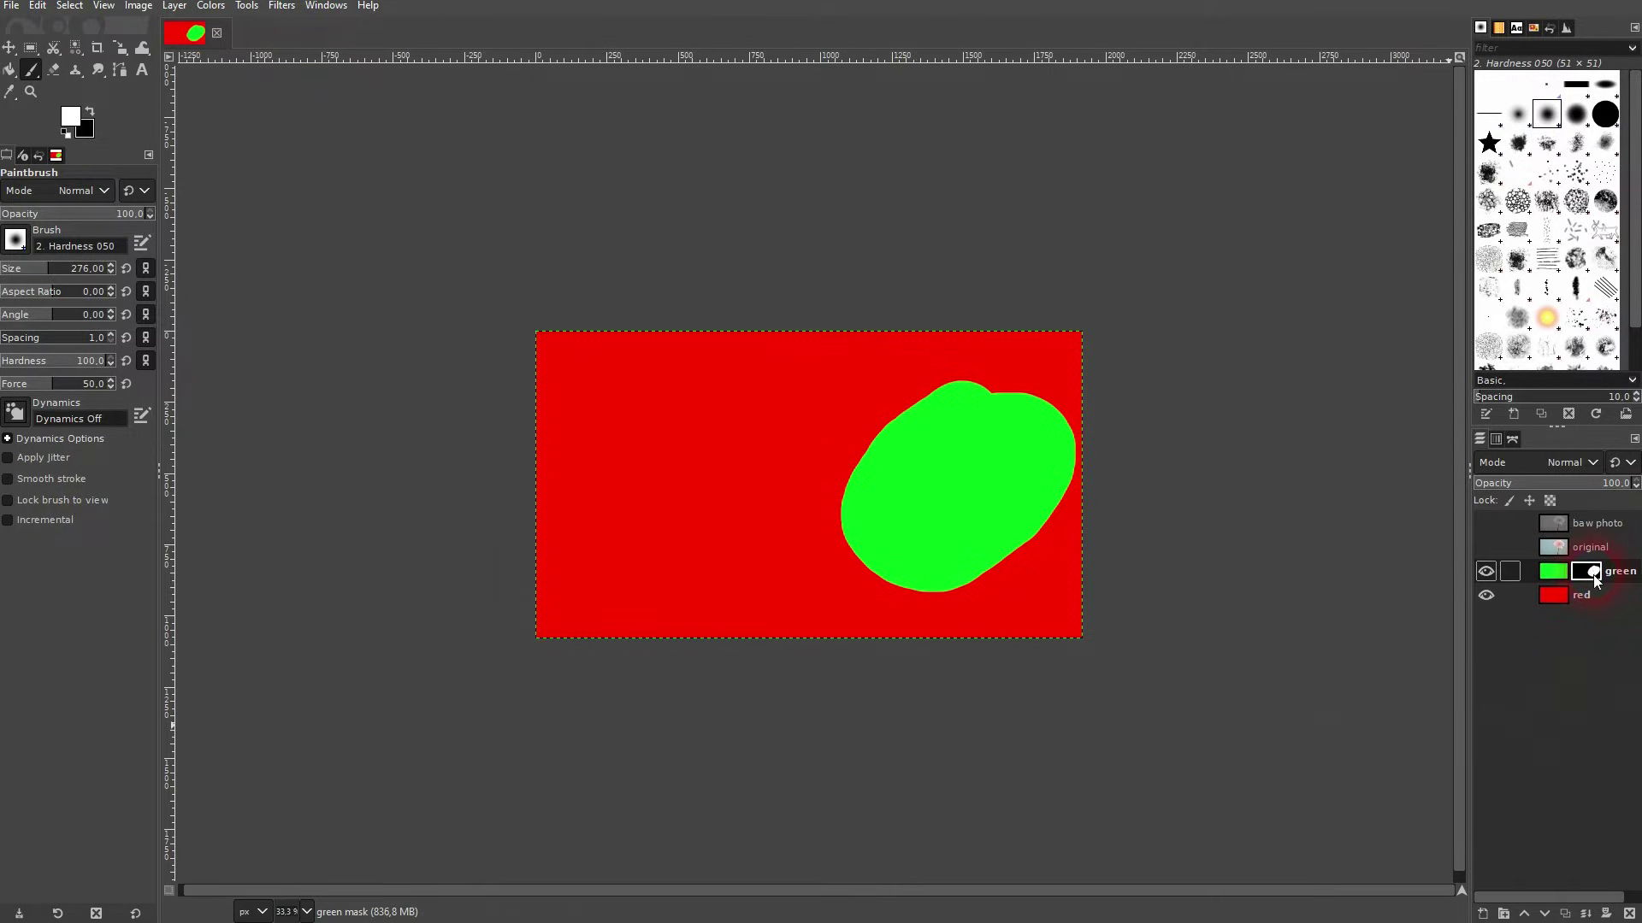
mouse_move(1074, 502)
mouse_down()
mouse_move(1037, 643)
mouse_move(1012, 656)
mouse_move(900, 532)
mouse_move(861, 304)
mouse_up()
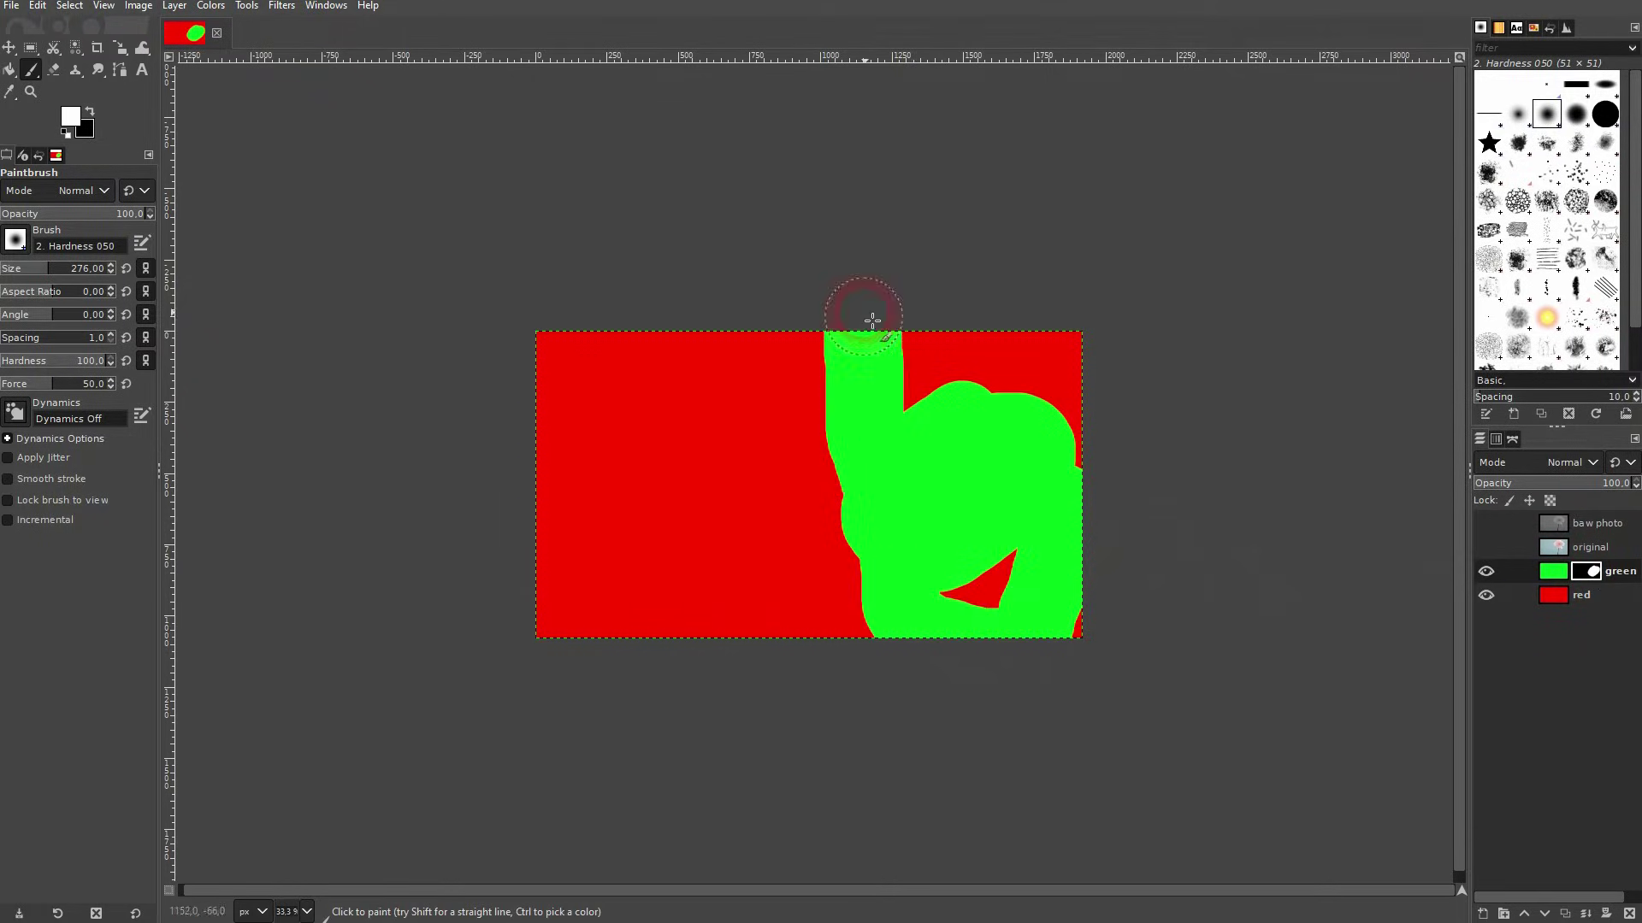
Step: Swap the foreground to black and paint vertical and horizontal bands on the green layer's mask to hide parts of the revealed green
click(1598, 584)
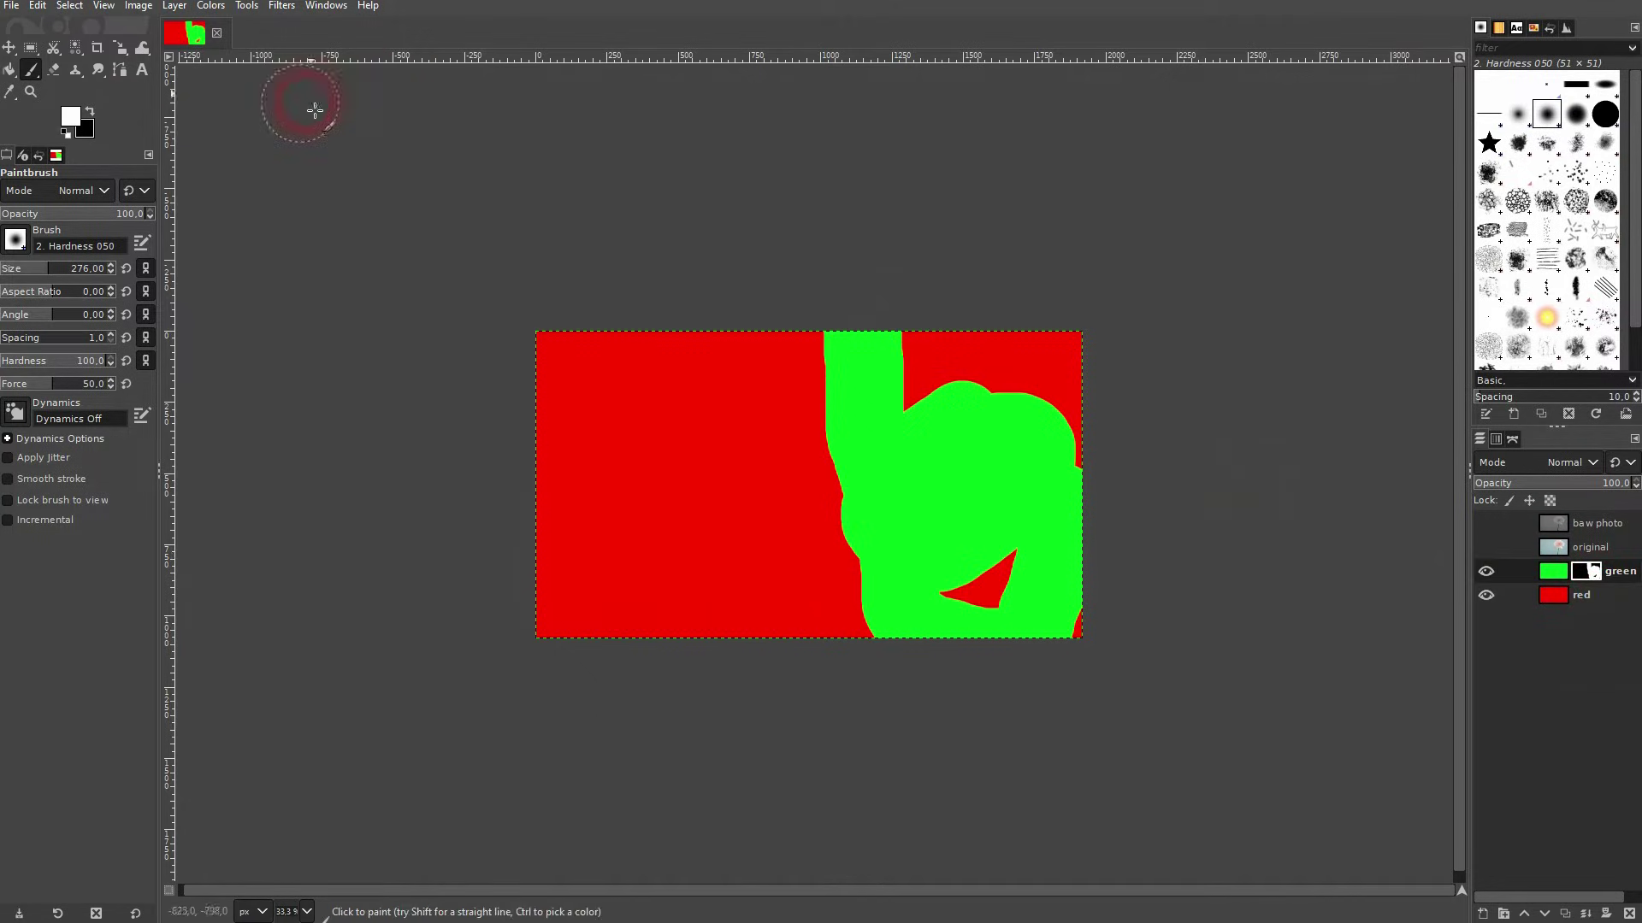
click(91, 116)
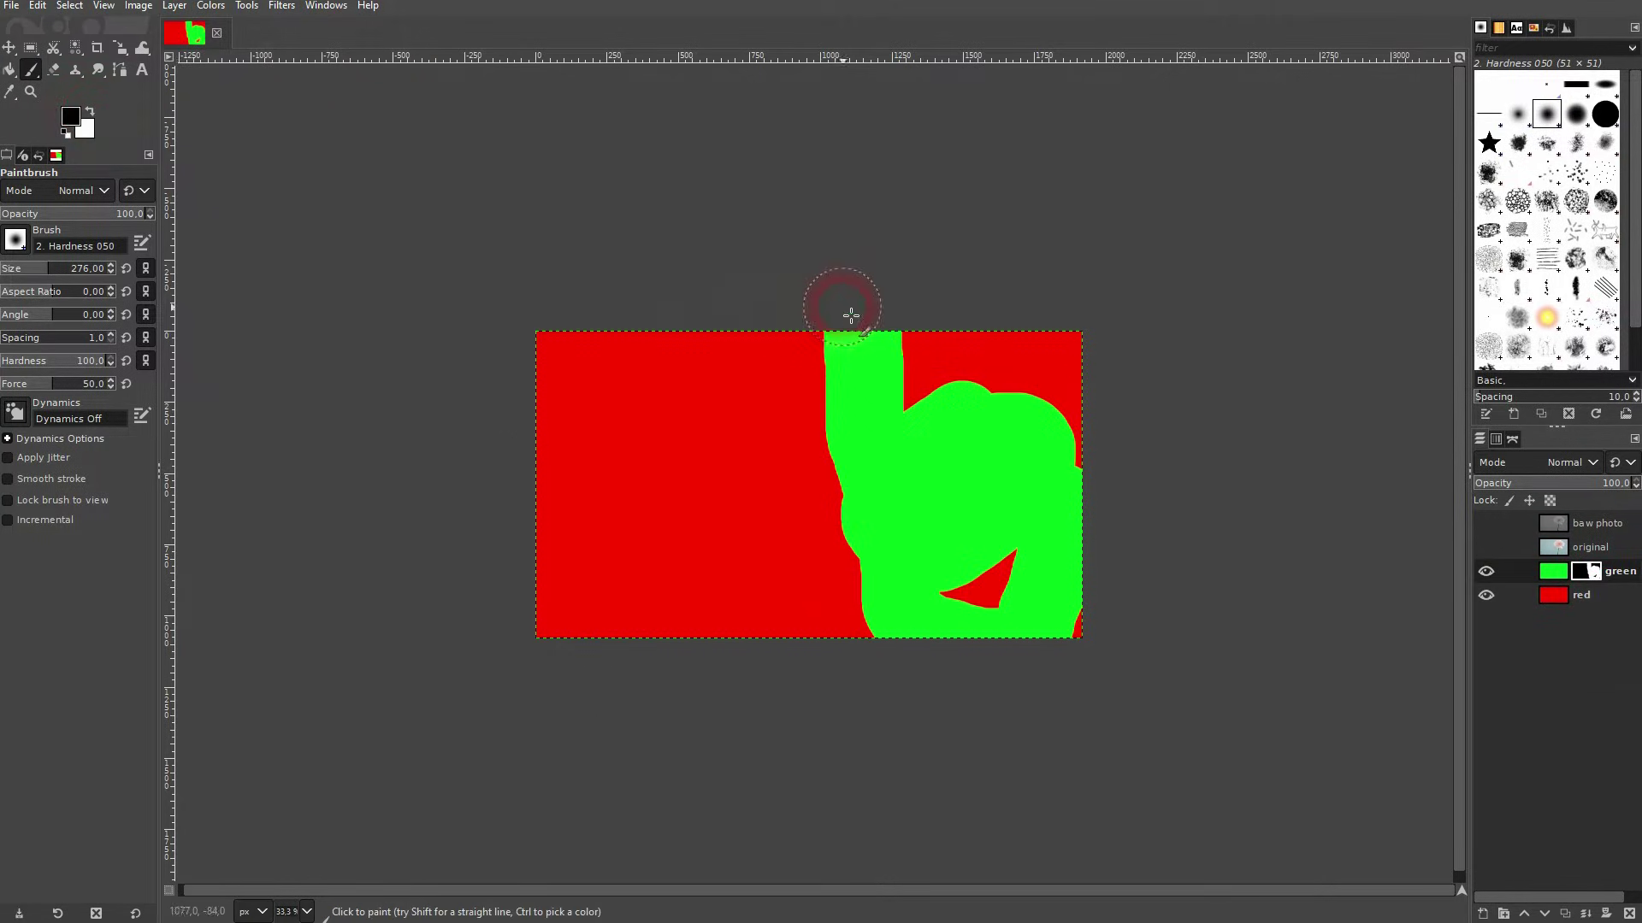
mouse_move(840, 315)
mouse_down()
mouse_move(887, 682)
mouse_move(879, 407)
mouse_move(898, 275)
mouse_up()
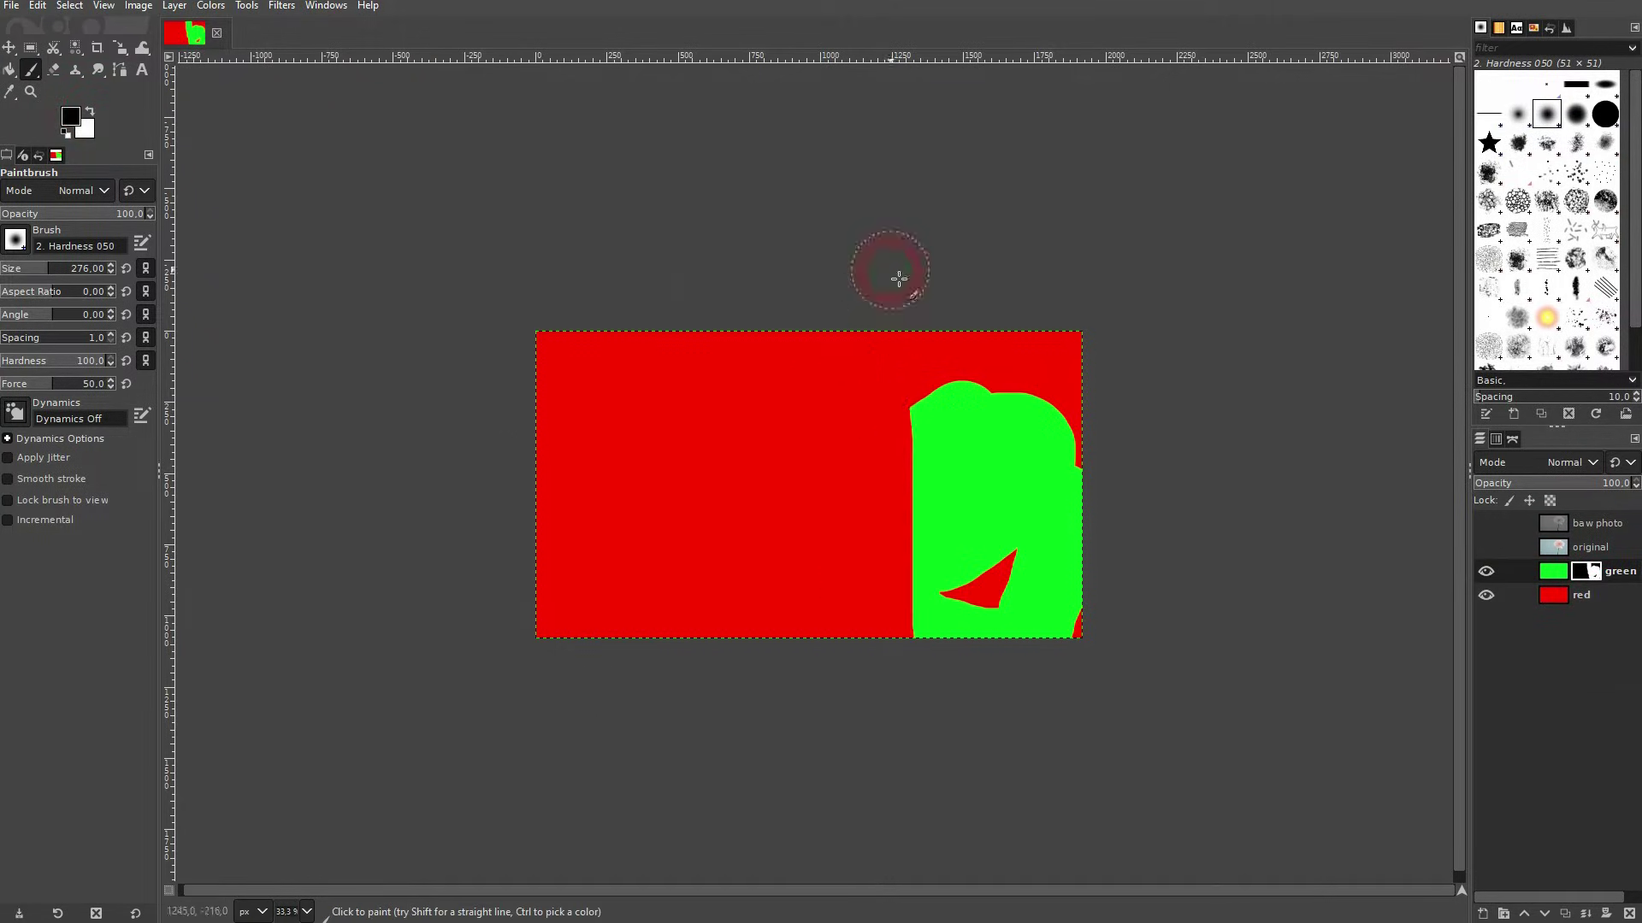
drag(1260, 478, 994, 475)
drag(845, 485, 604, 538)
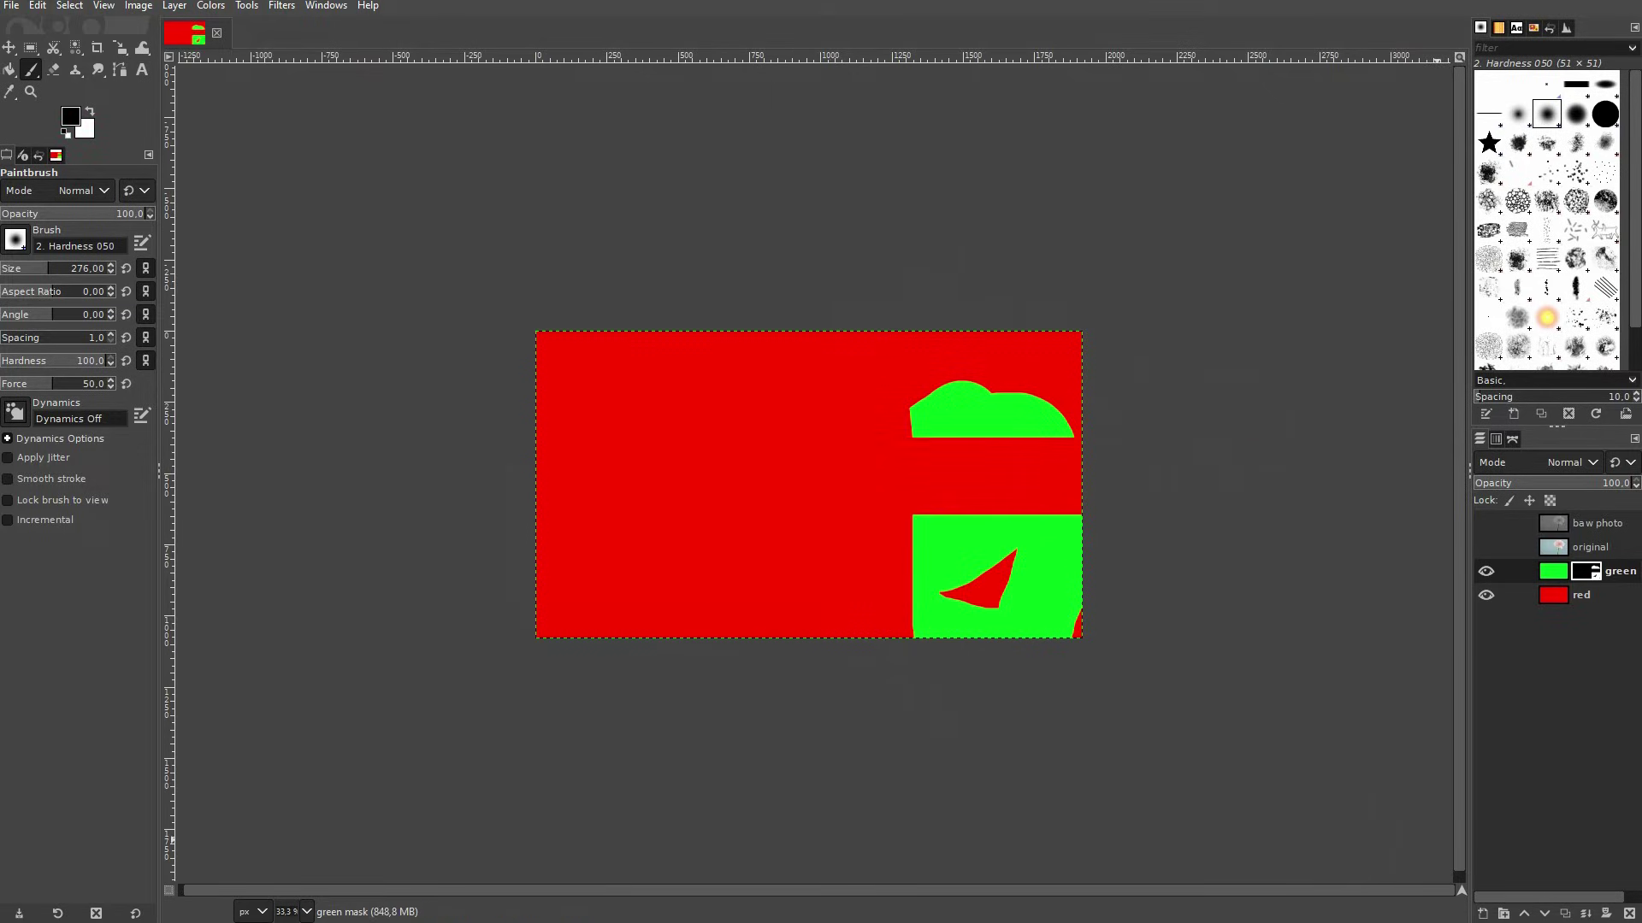
click(1595, 581)
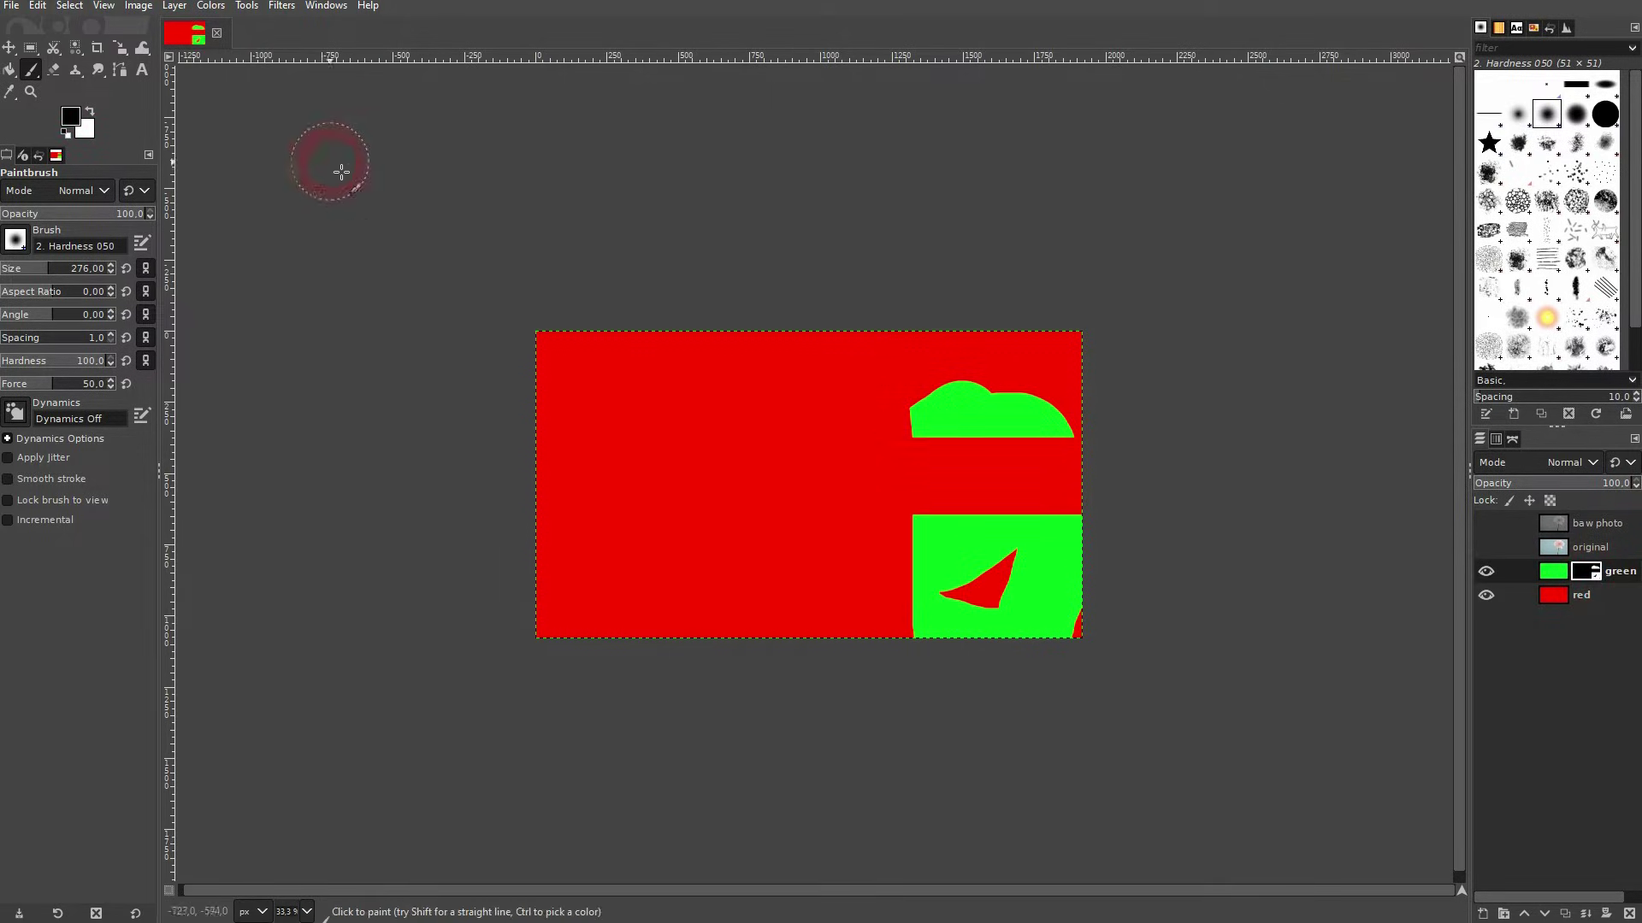
Step: Try painting a black stroke directly on the green layer instead of its mask, and undo it
click(90, 113)
click(89, 113)
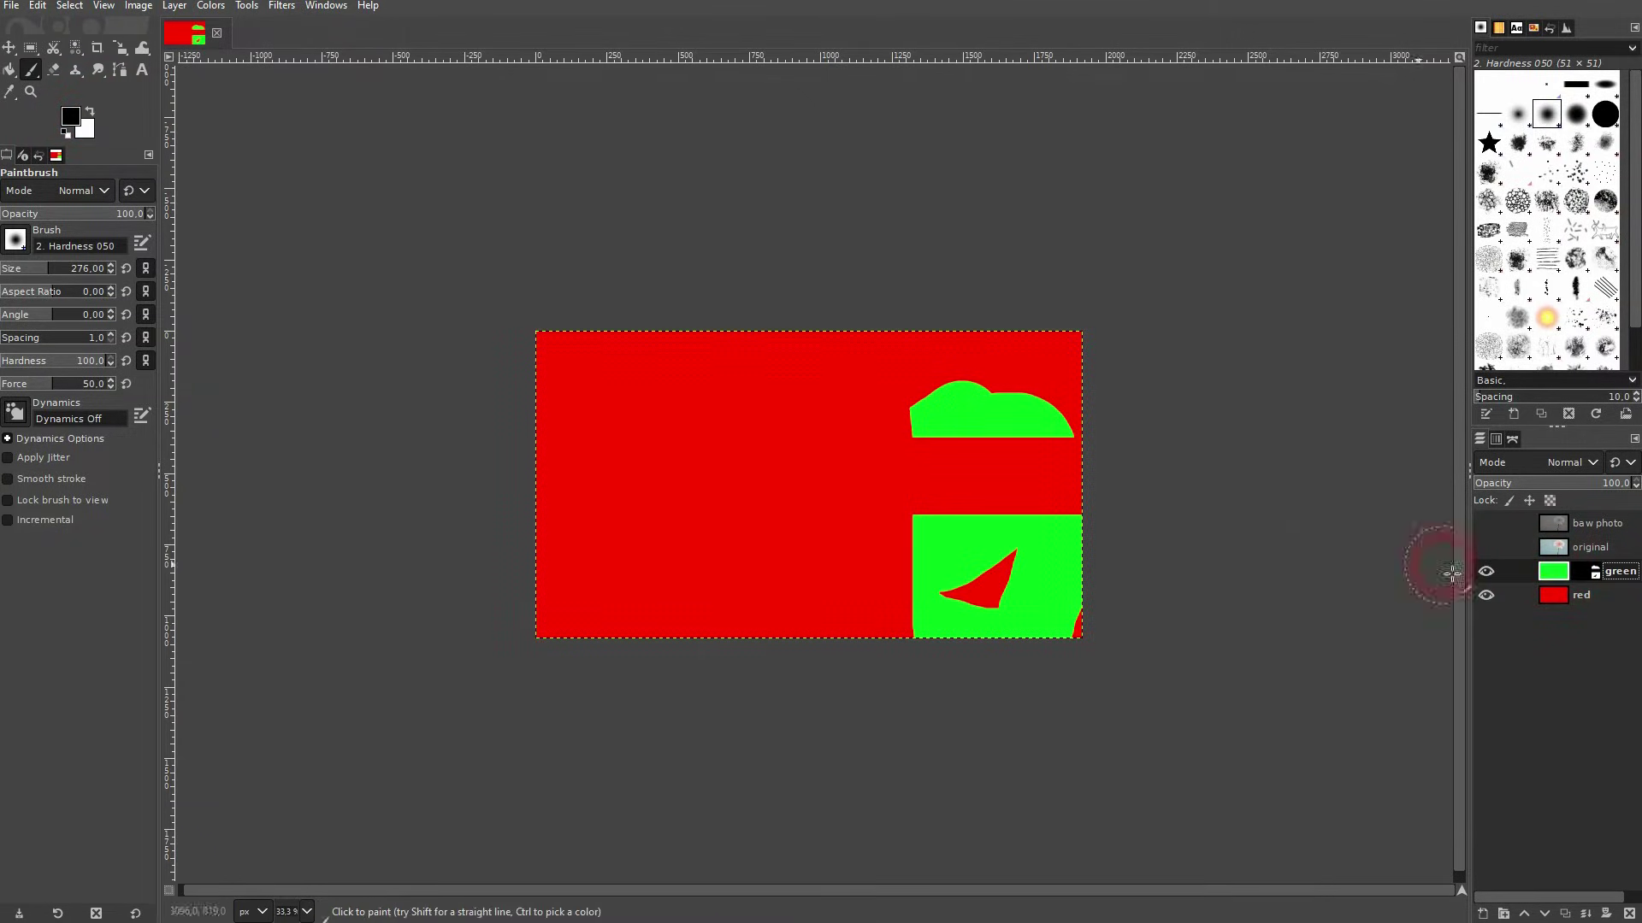
mouse_move(939, 409)
mouse_down()
mouse_move(927, 464)
mouse_move(964, 684)
mouse_up()
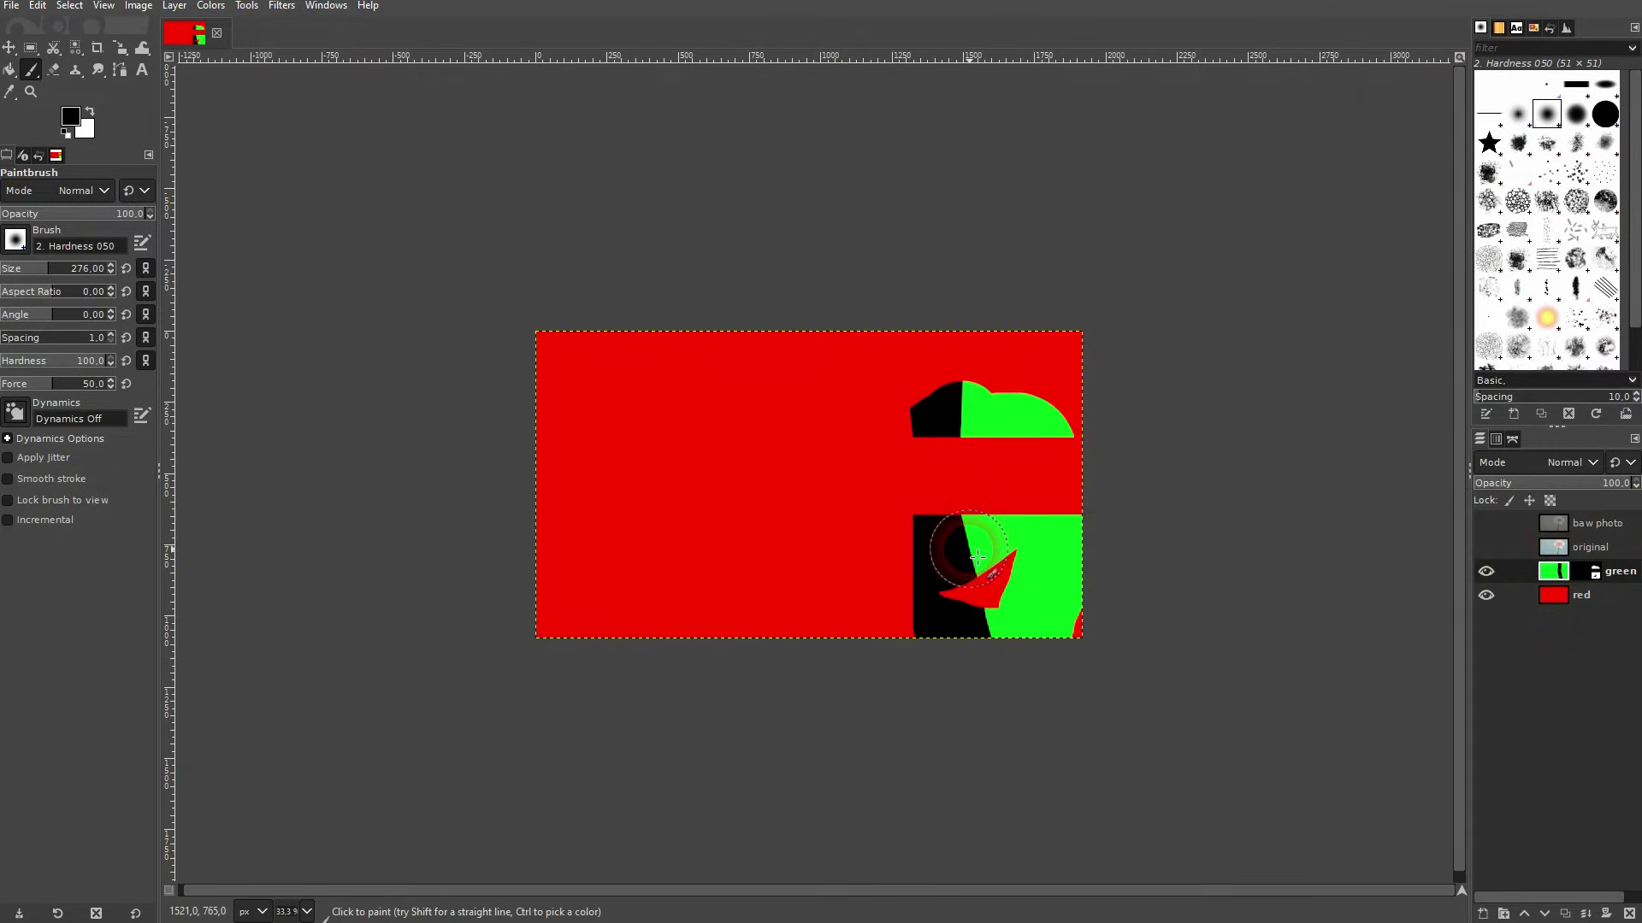
key(ctrl+z)
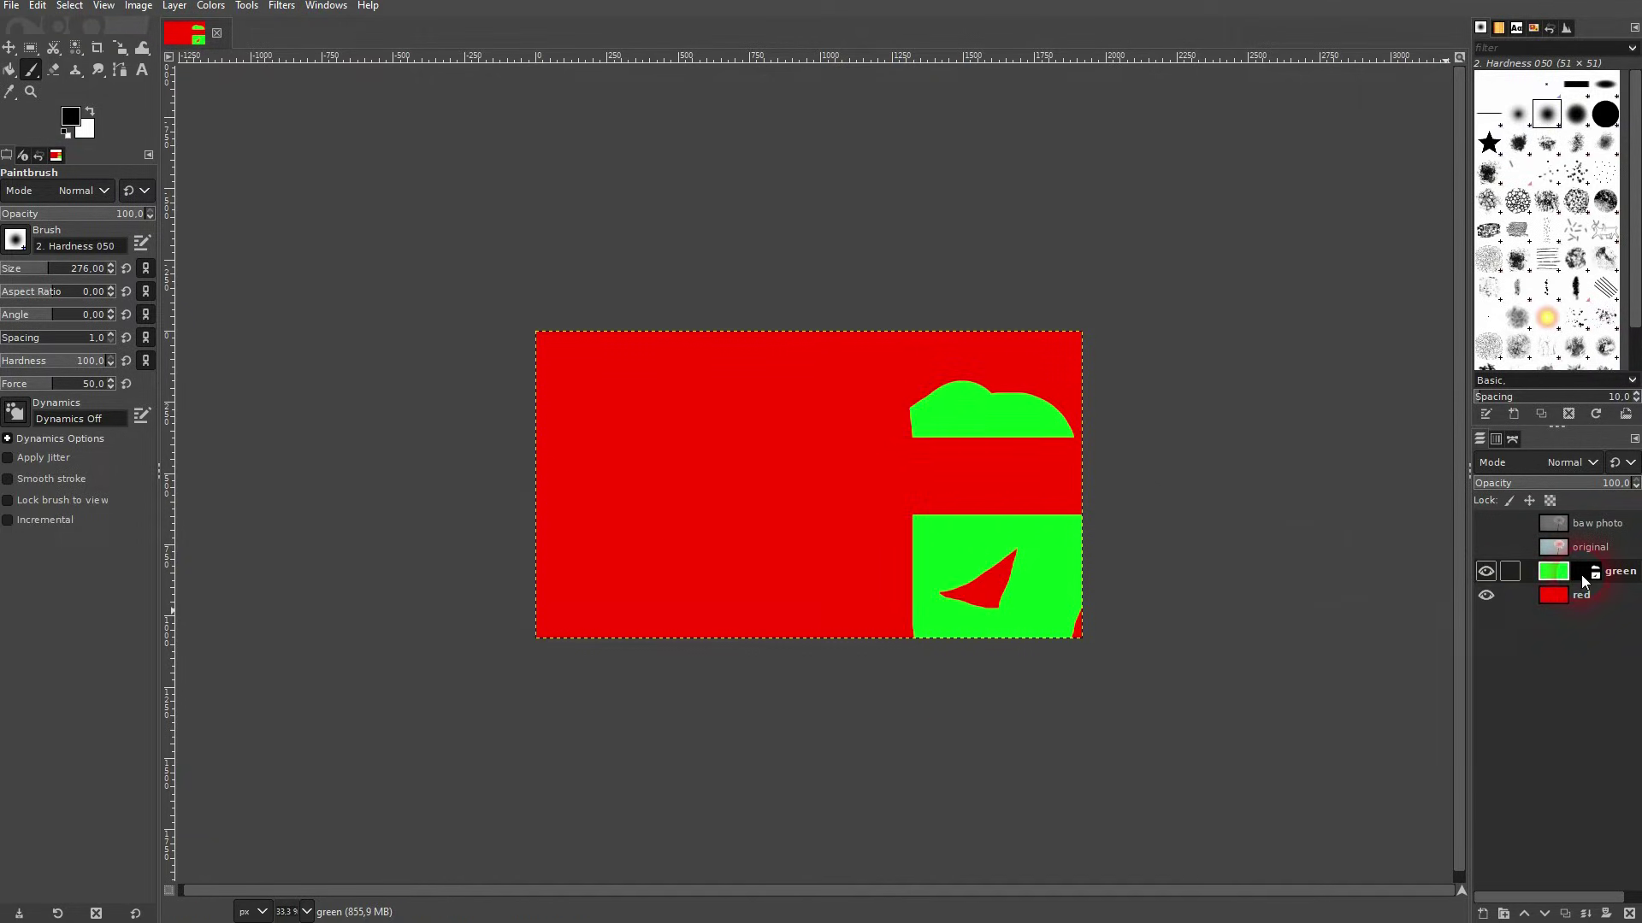
Step: Delete the green layer's painted mask and add a new one initialized to White (full opacity)
click(1589, 574)
right_click(1587, 579)
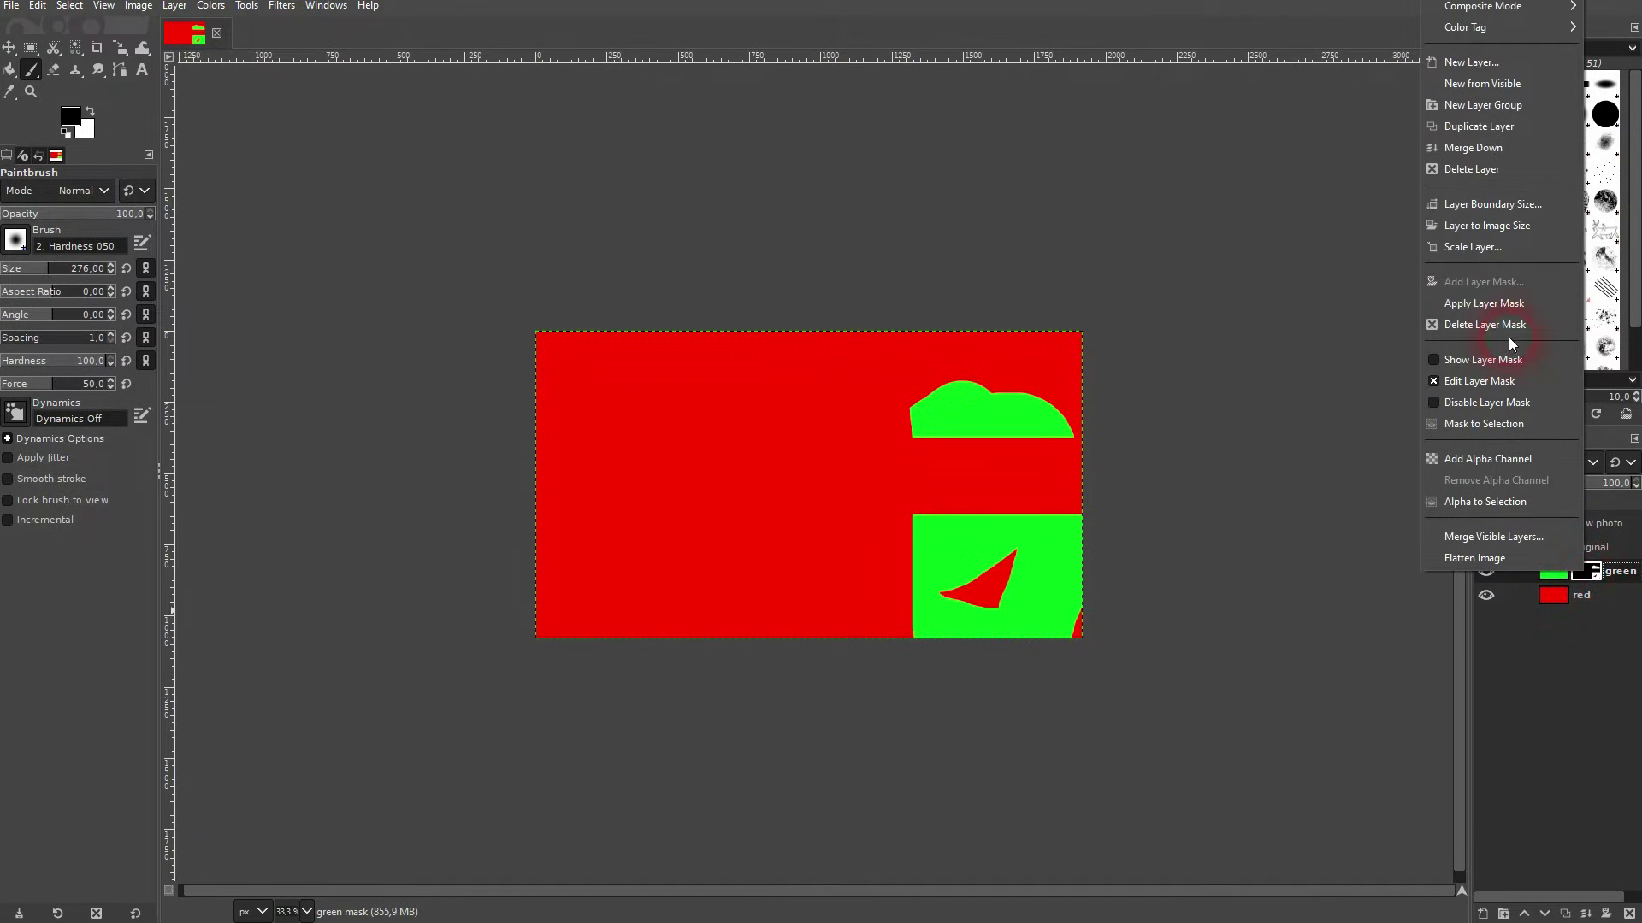
click(1492, 325)
right_click(1557, 577)
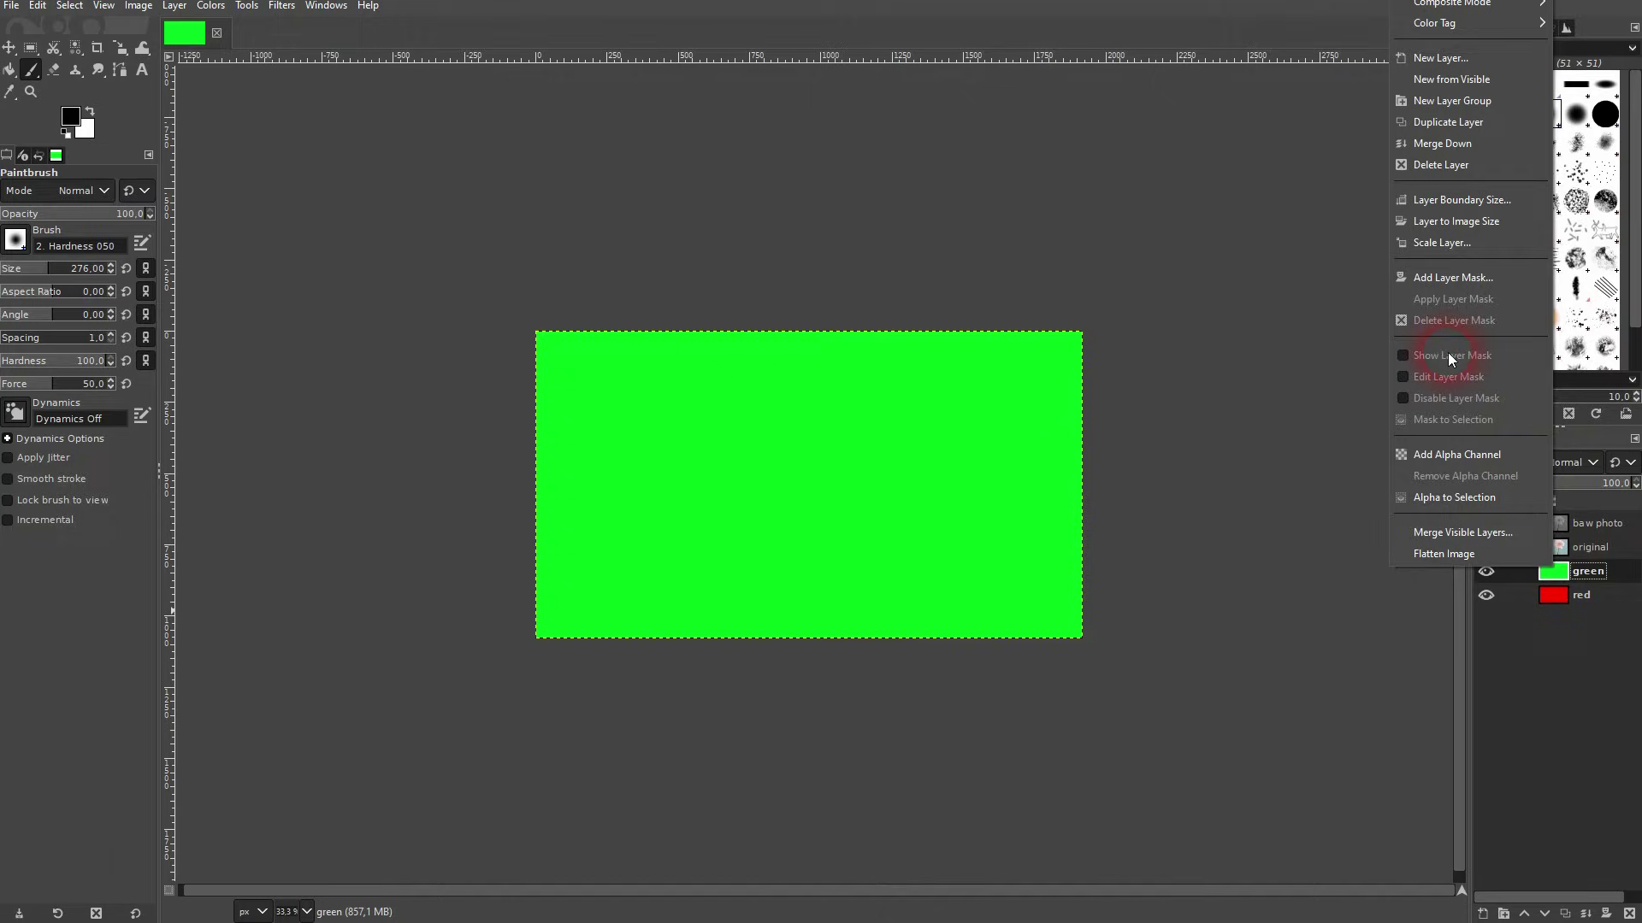
click(1443, 278)
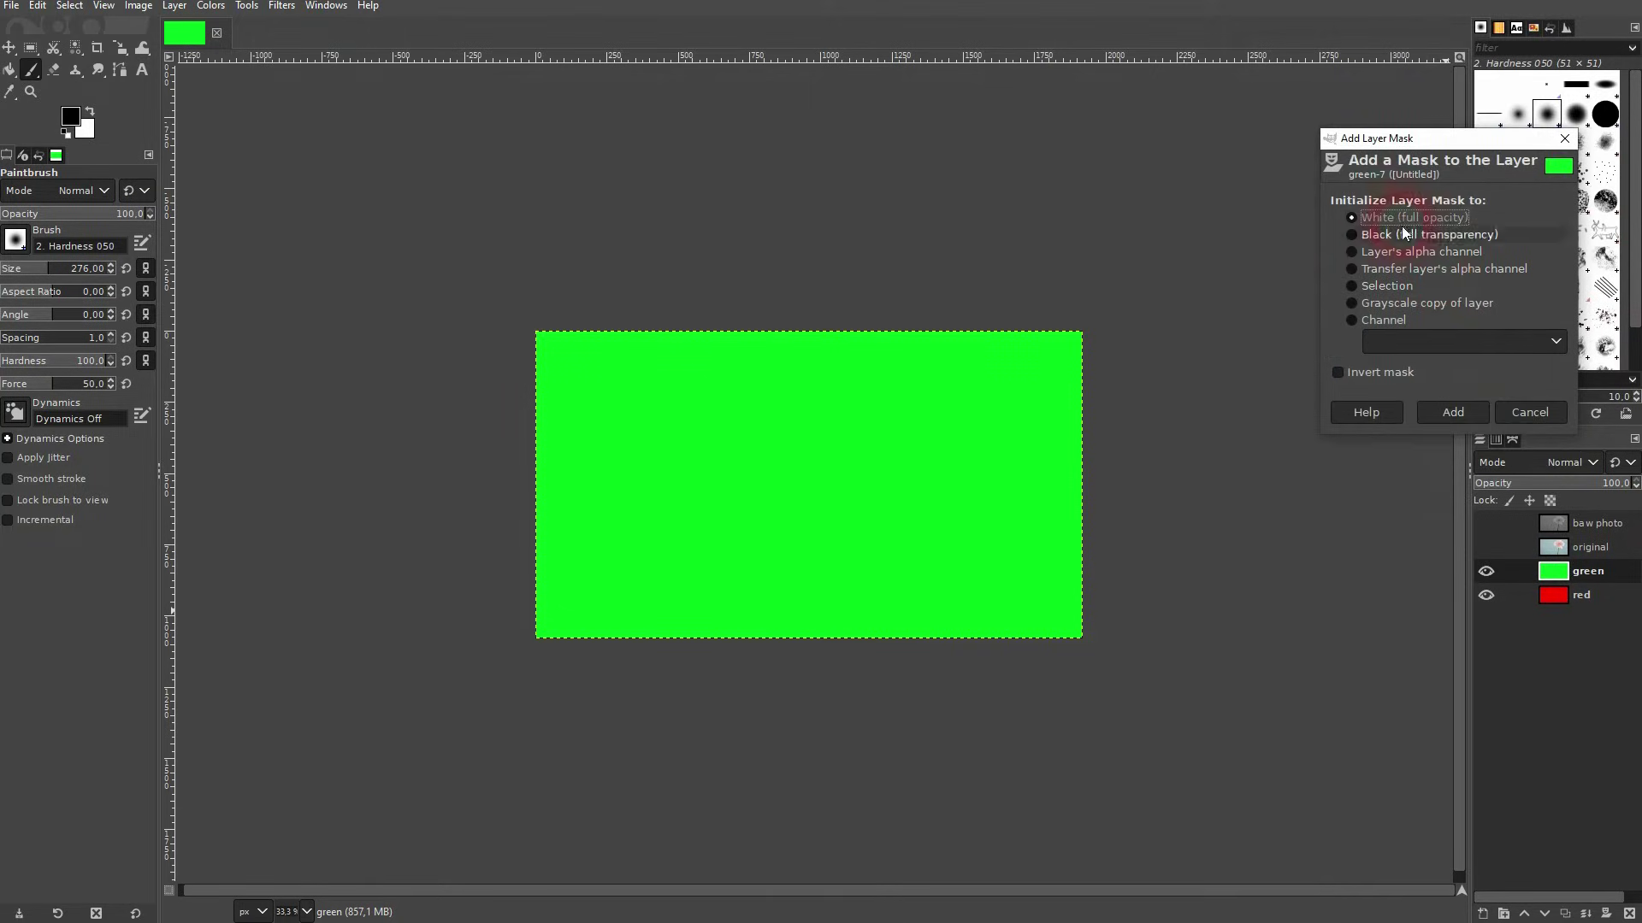
click(1452, 412)
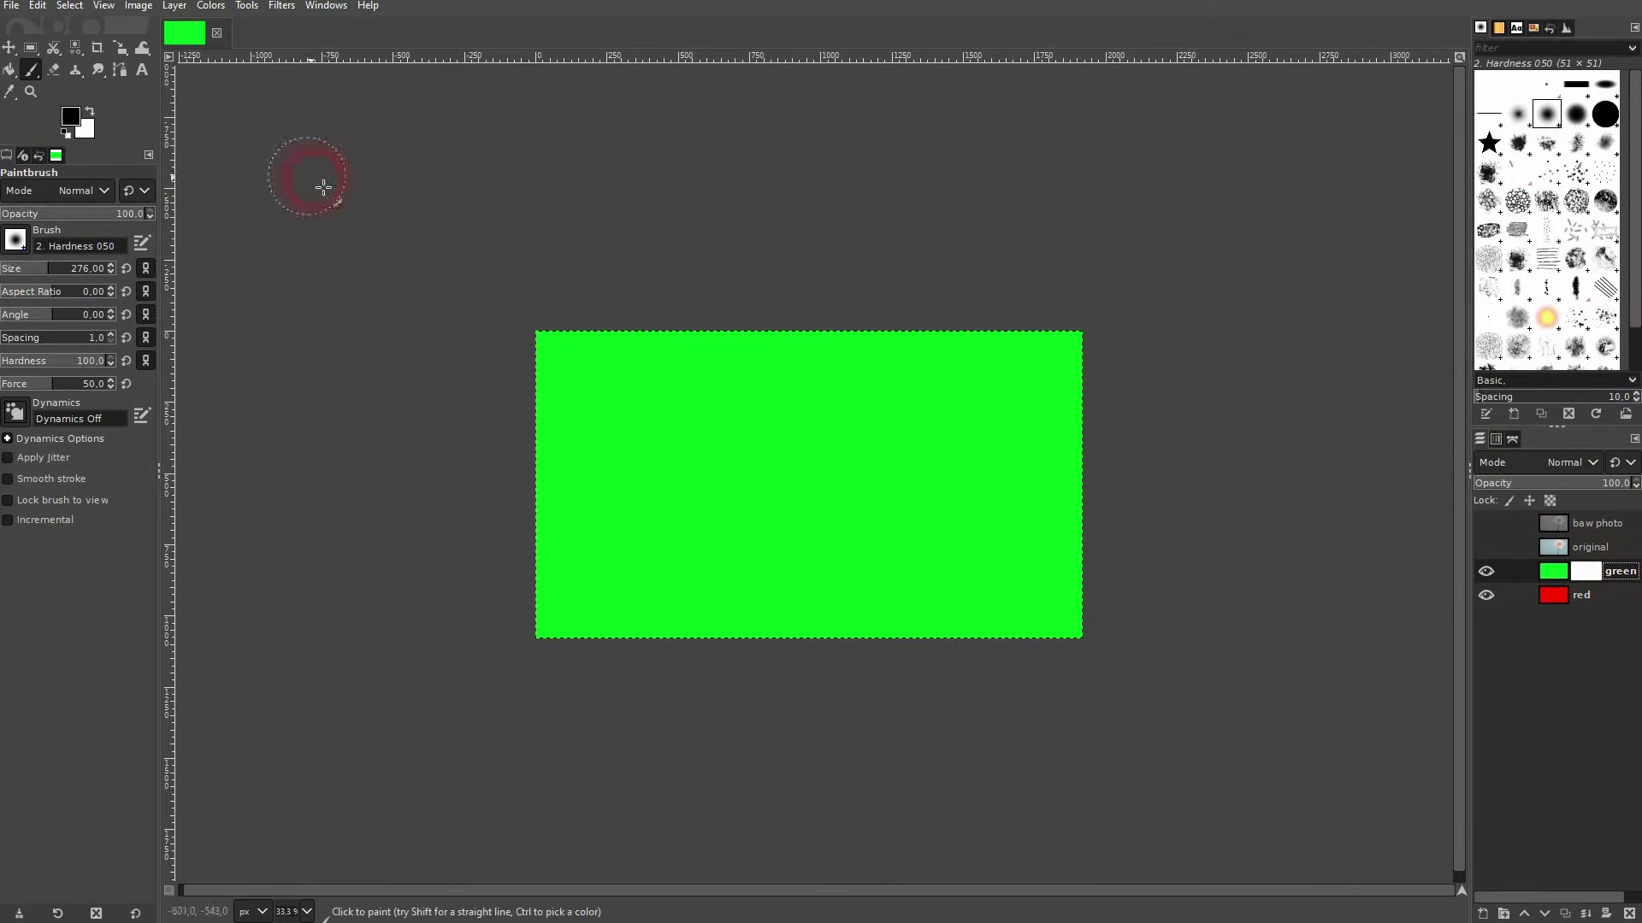
Step: Paint a black oval in the centre of the green layer's white mask to reveal the red layer beneath
mouse_move(836, 454)
mouse_down()
mouse_move(819, 501)
mouse_move(874, 473)
mouse_move(778, 483)
mouse_move(906, 479)
mouse_up()
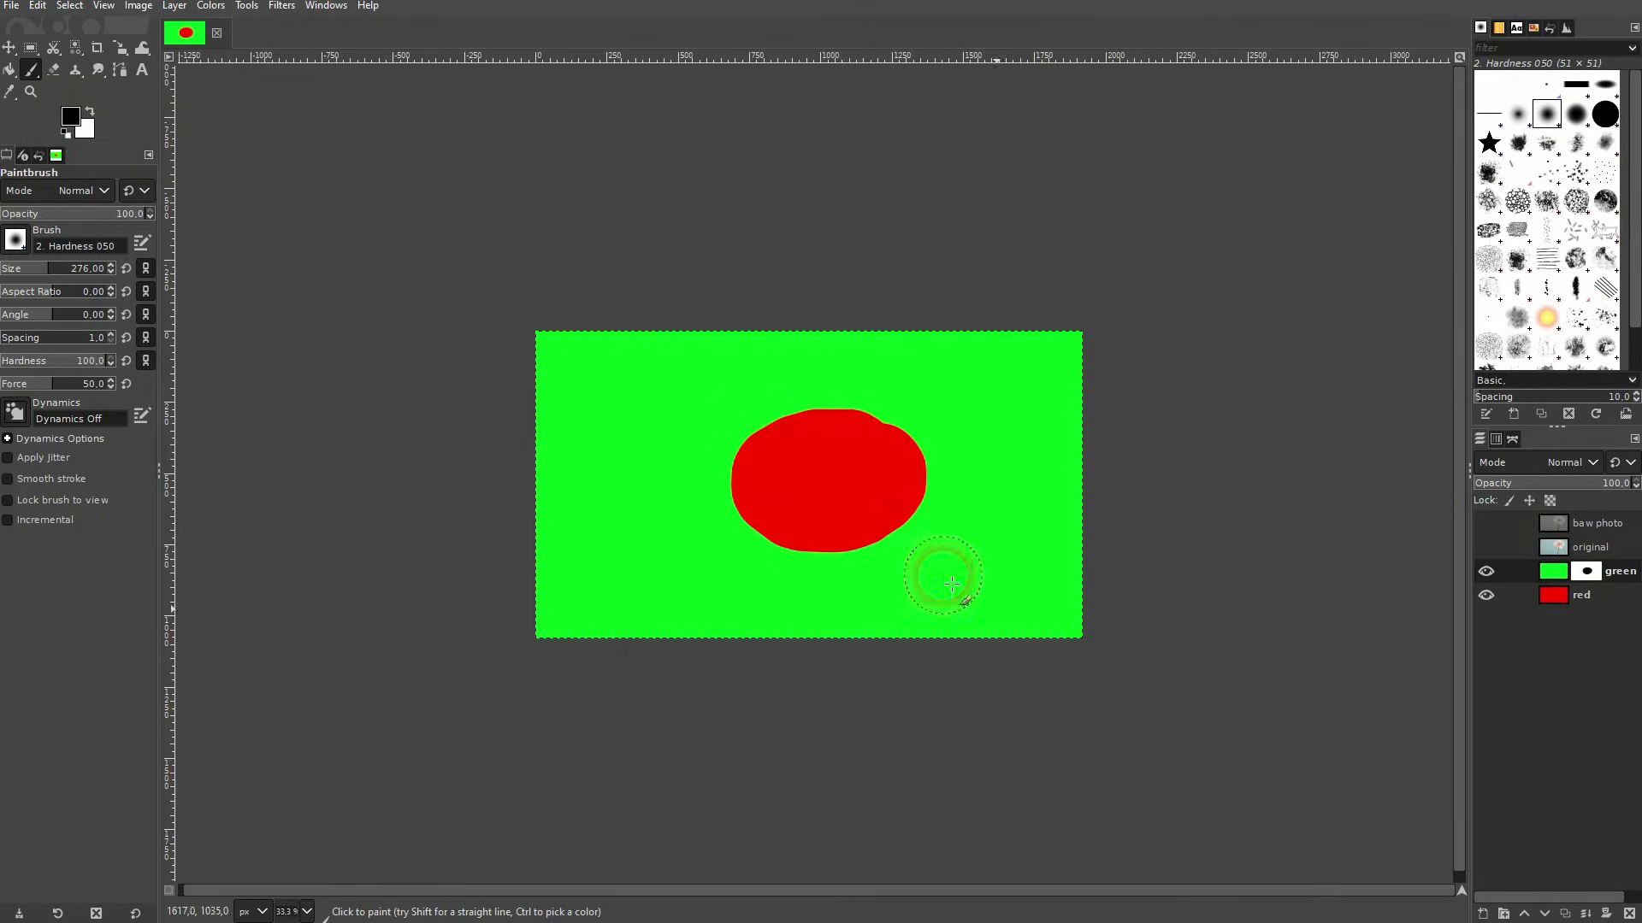
click(1589, 575)
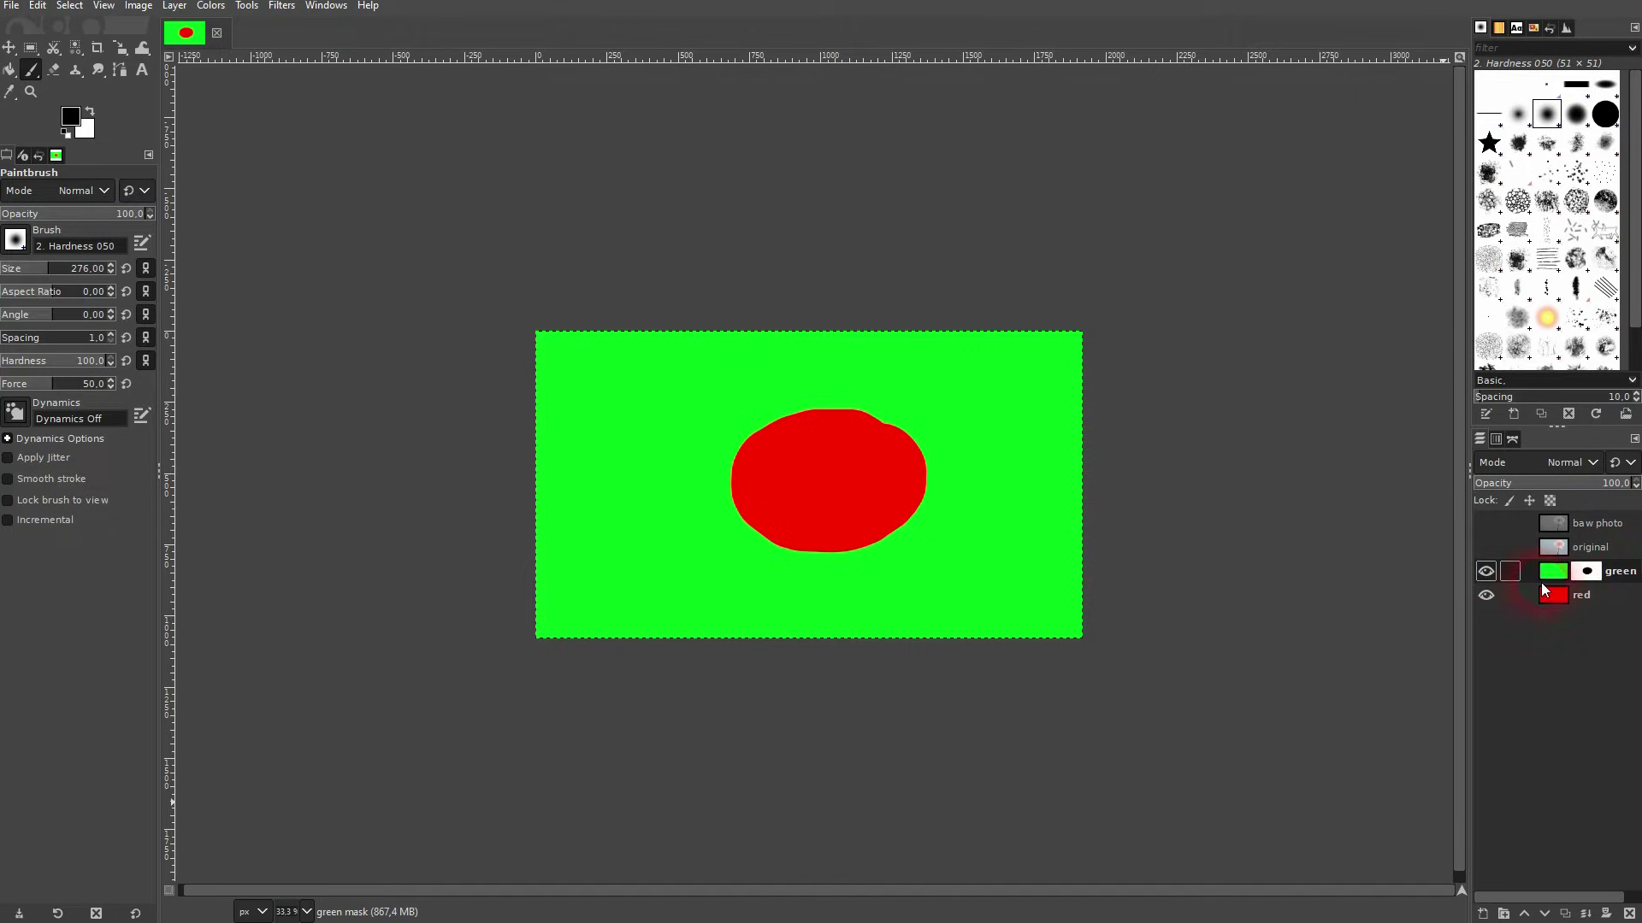
Step: Hide the green and red layers and show the original flower photo layer
drag(1485, 574, 1490, 609)
click(1485, 547)
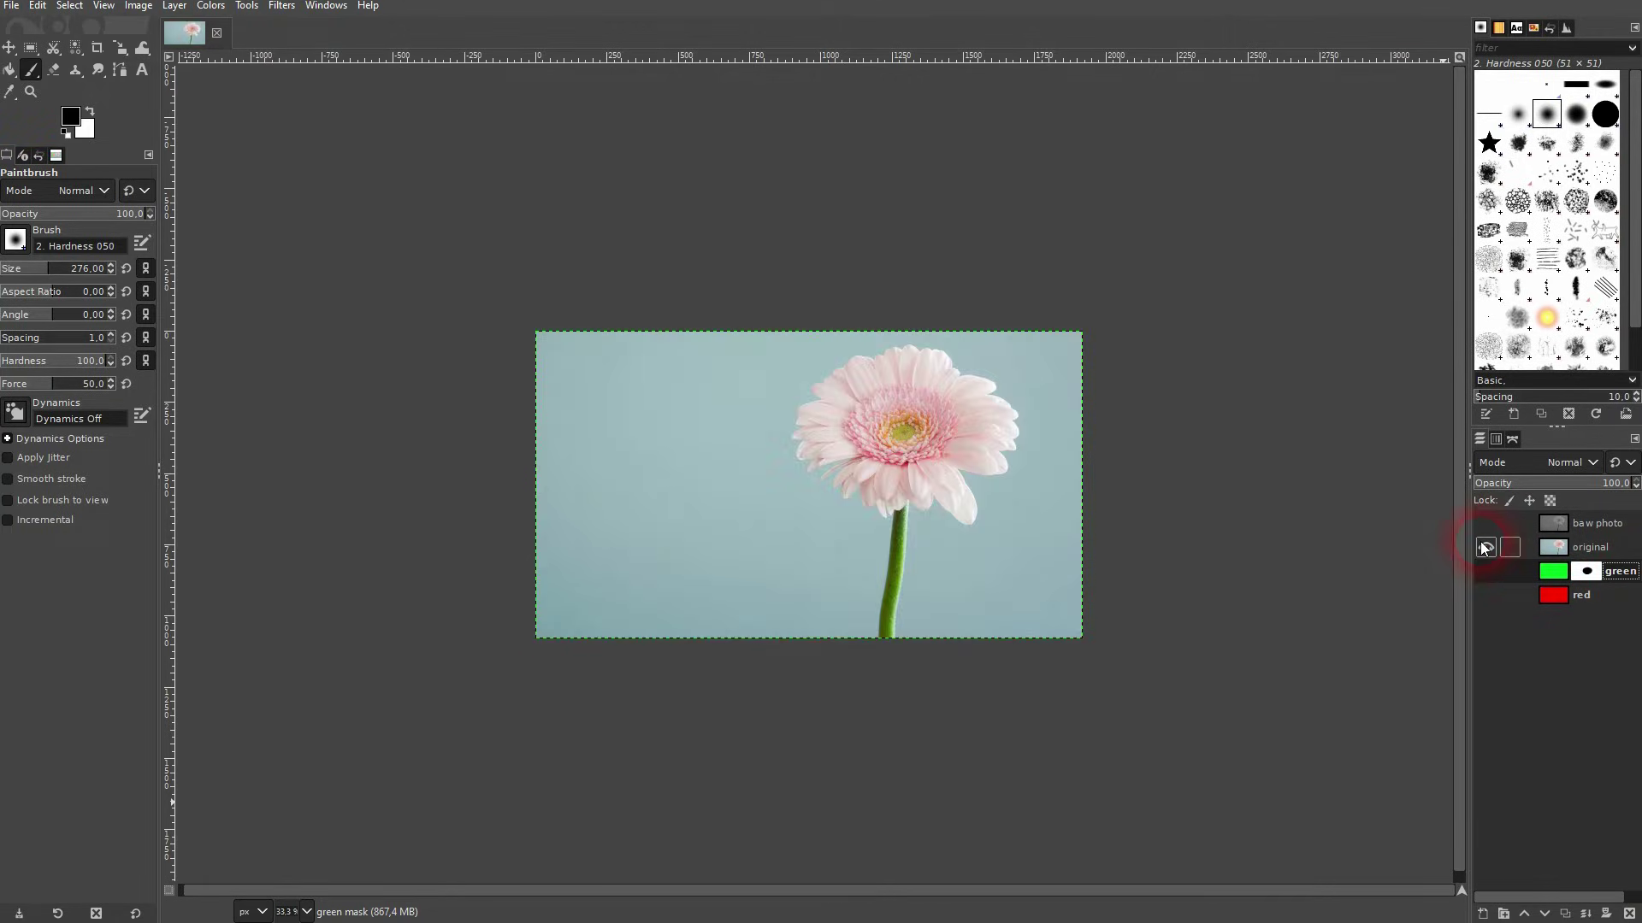
Step: Toggle the baw photo layer's visibility to compare it with the original, leaving the black-and-white version displayed
click(1485, 523)
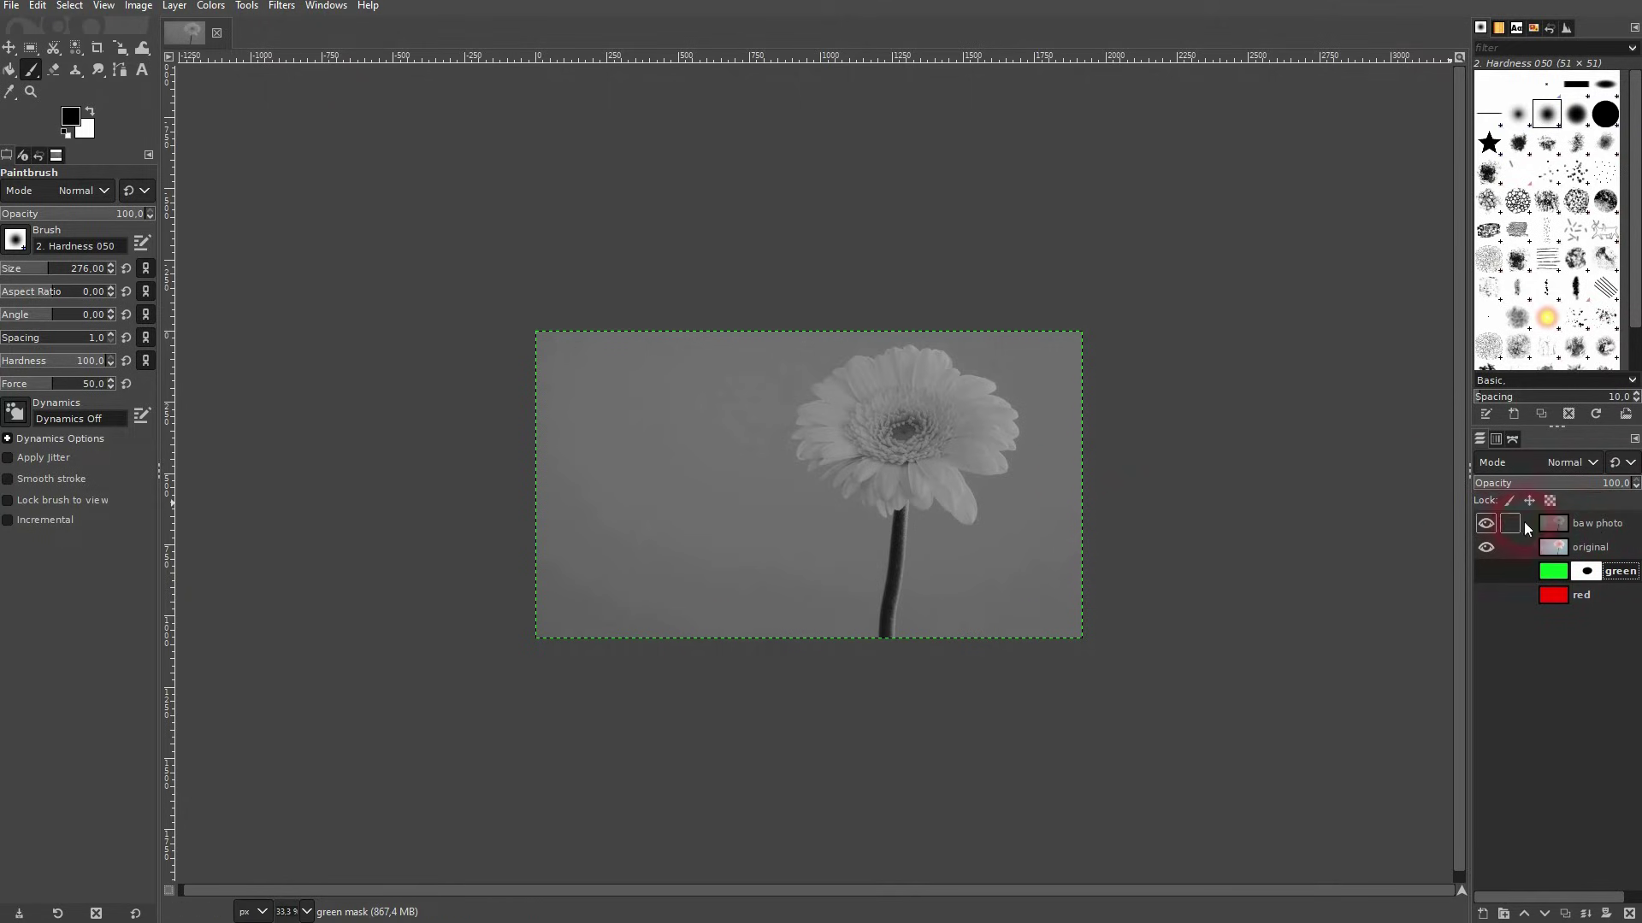
click(1485, 524)
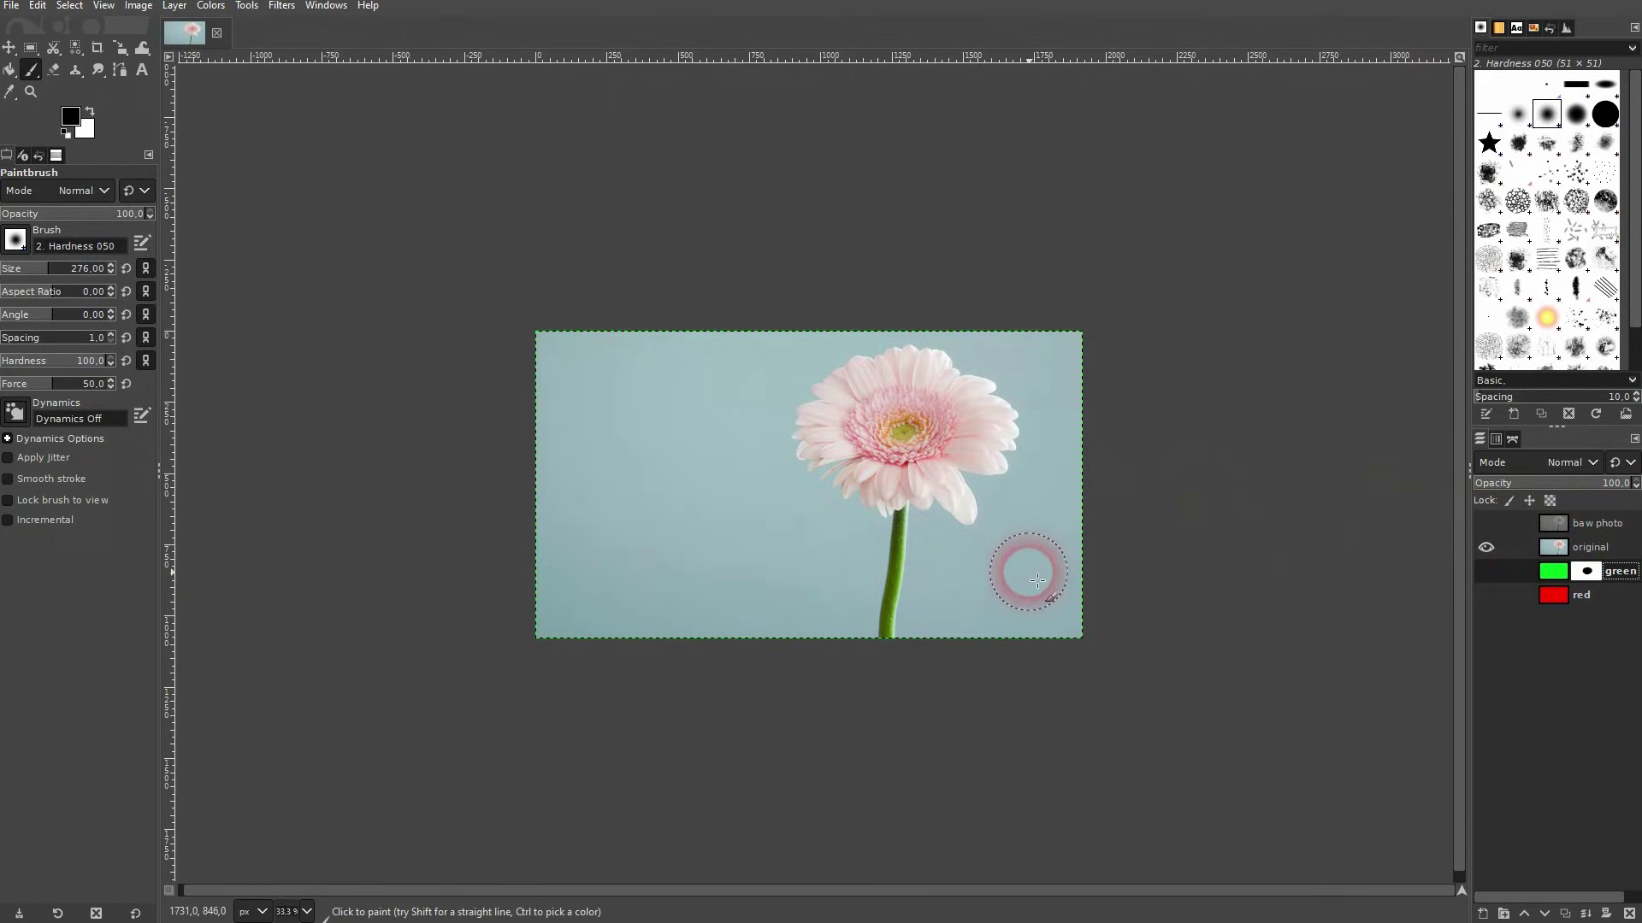
click(1486, 523)
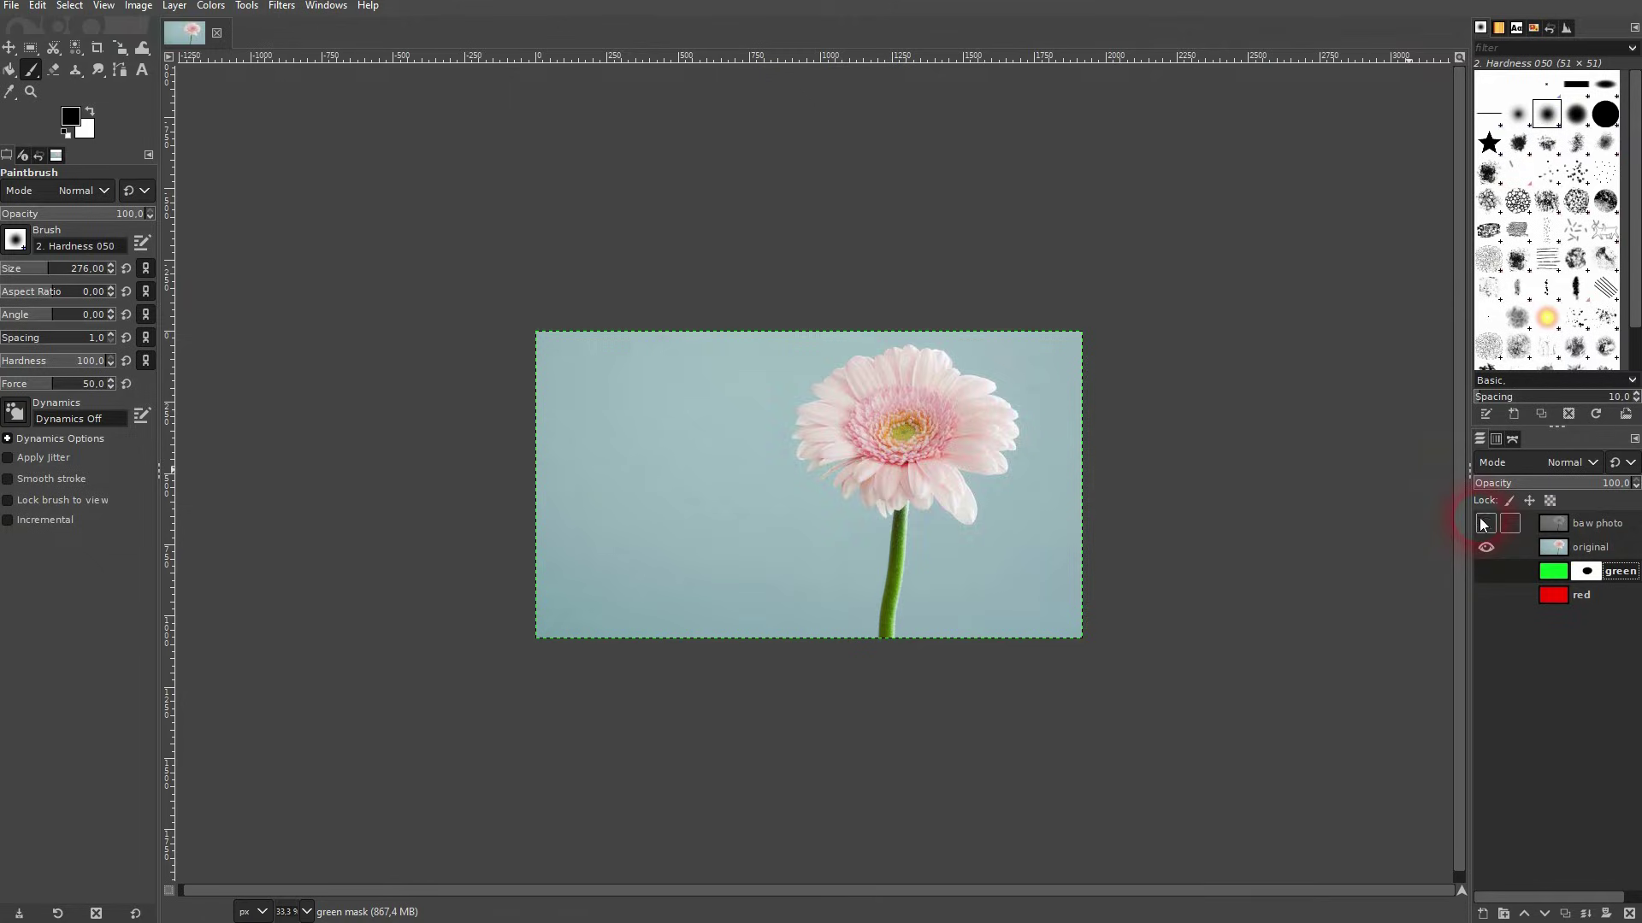
Step: Add a layer mask to the baw photo layer, initialized to White (full opacity)
right_click(1613, 529)
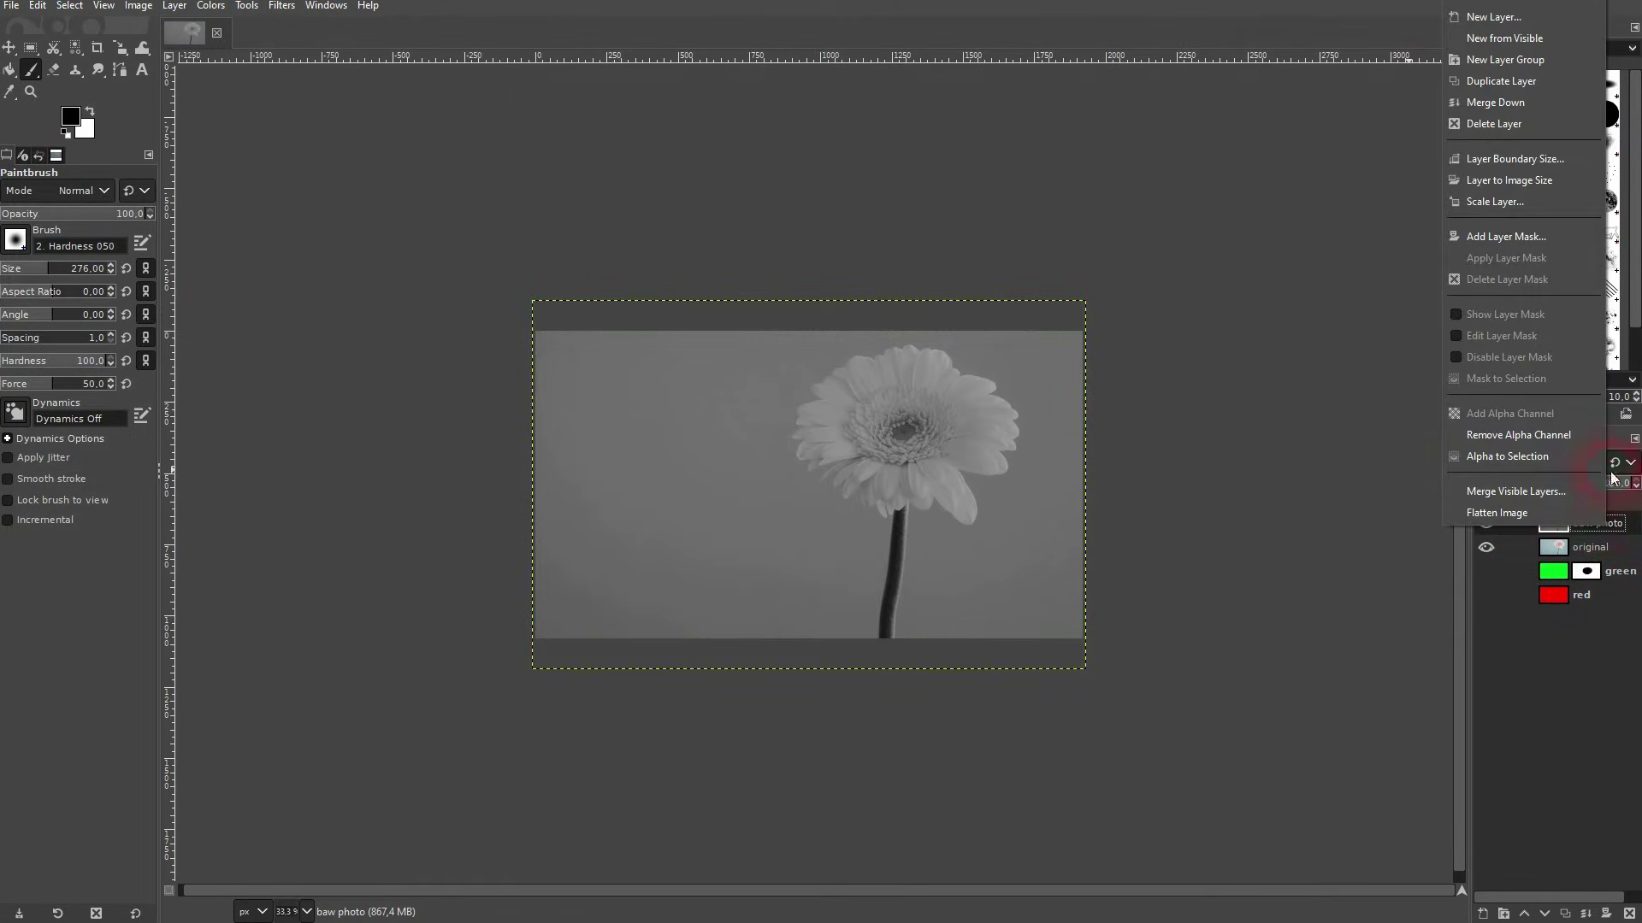
click(1495, 236)
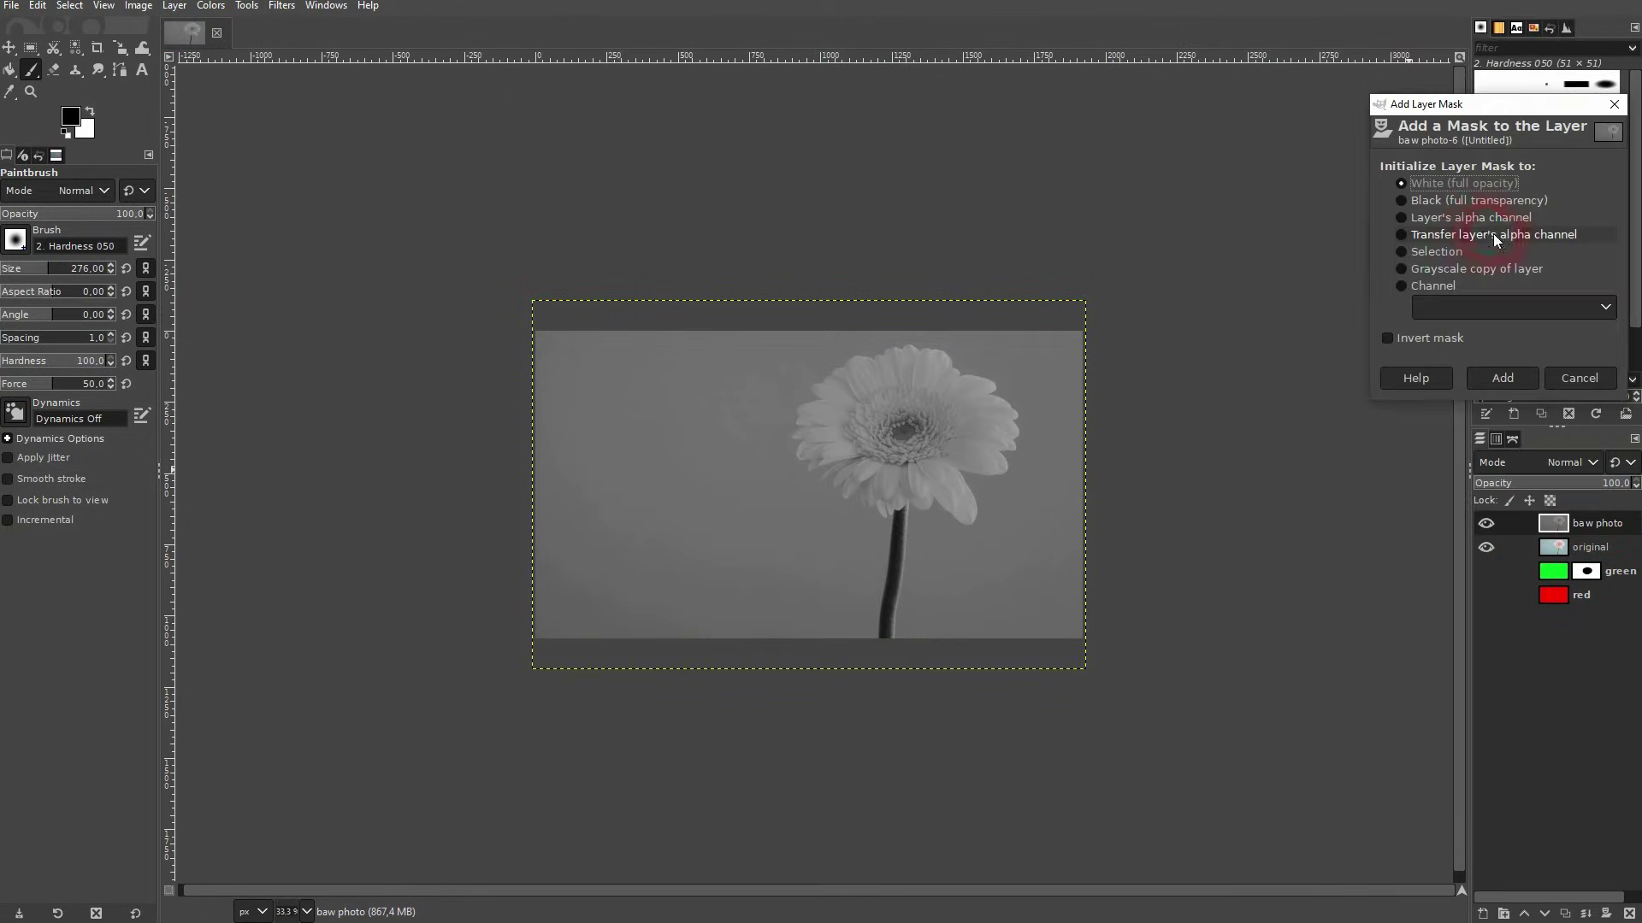
click(1470, 201)
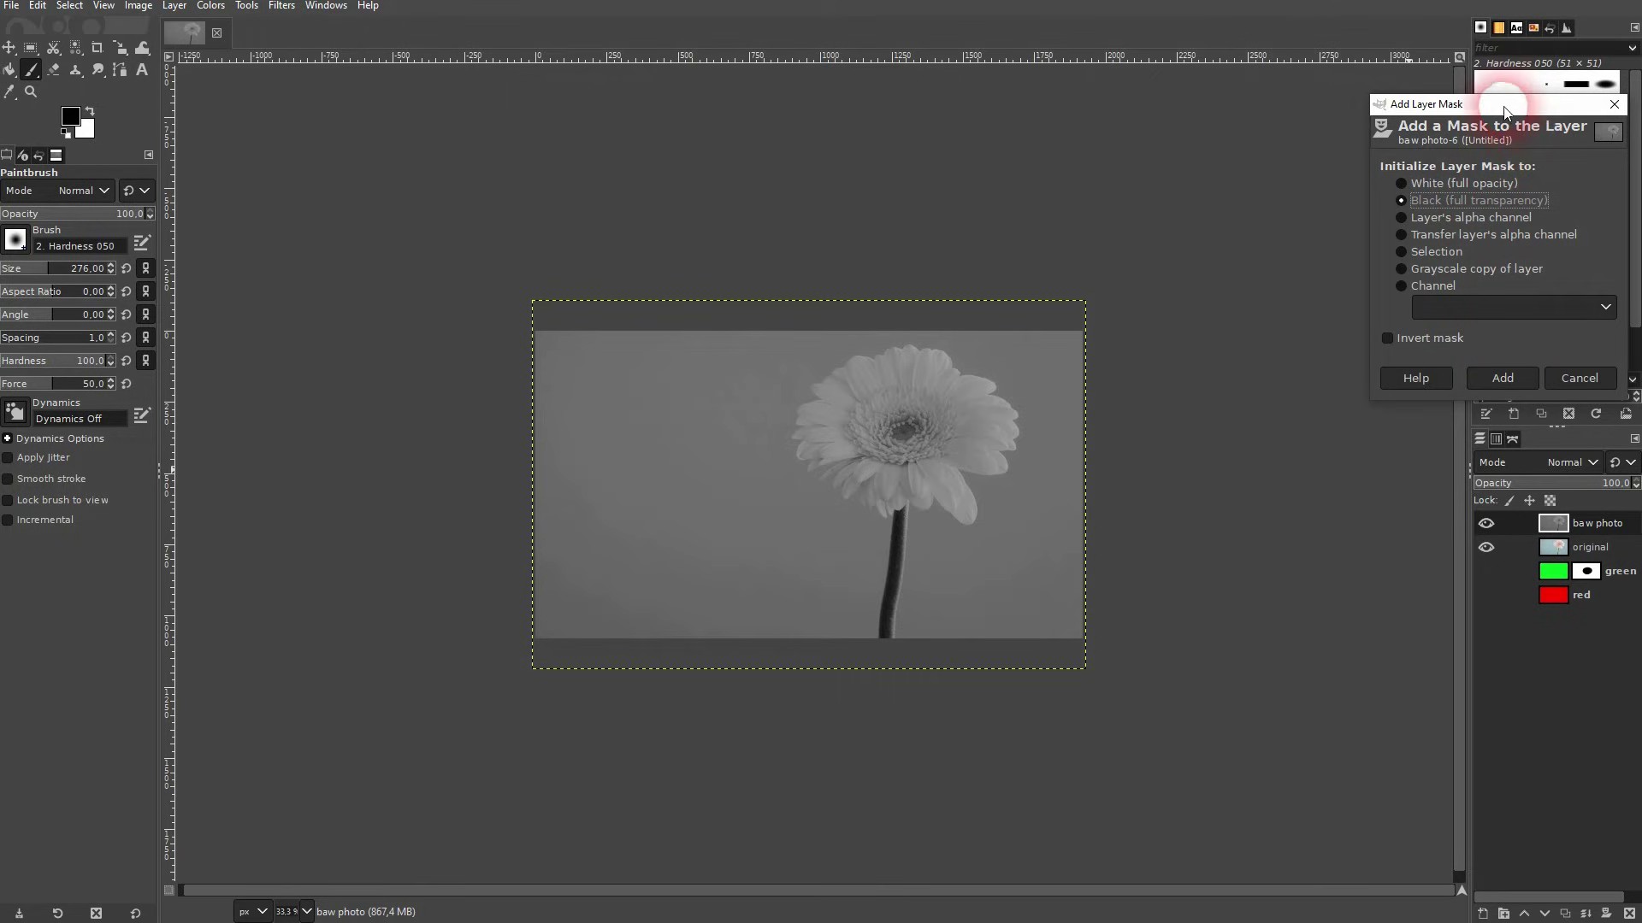
drag(1503, 111, 1267, 167)
click(1255, 242)
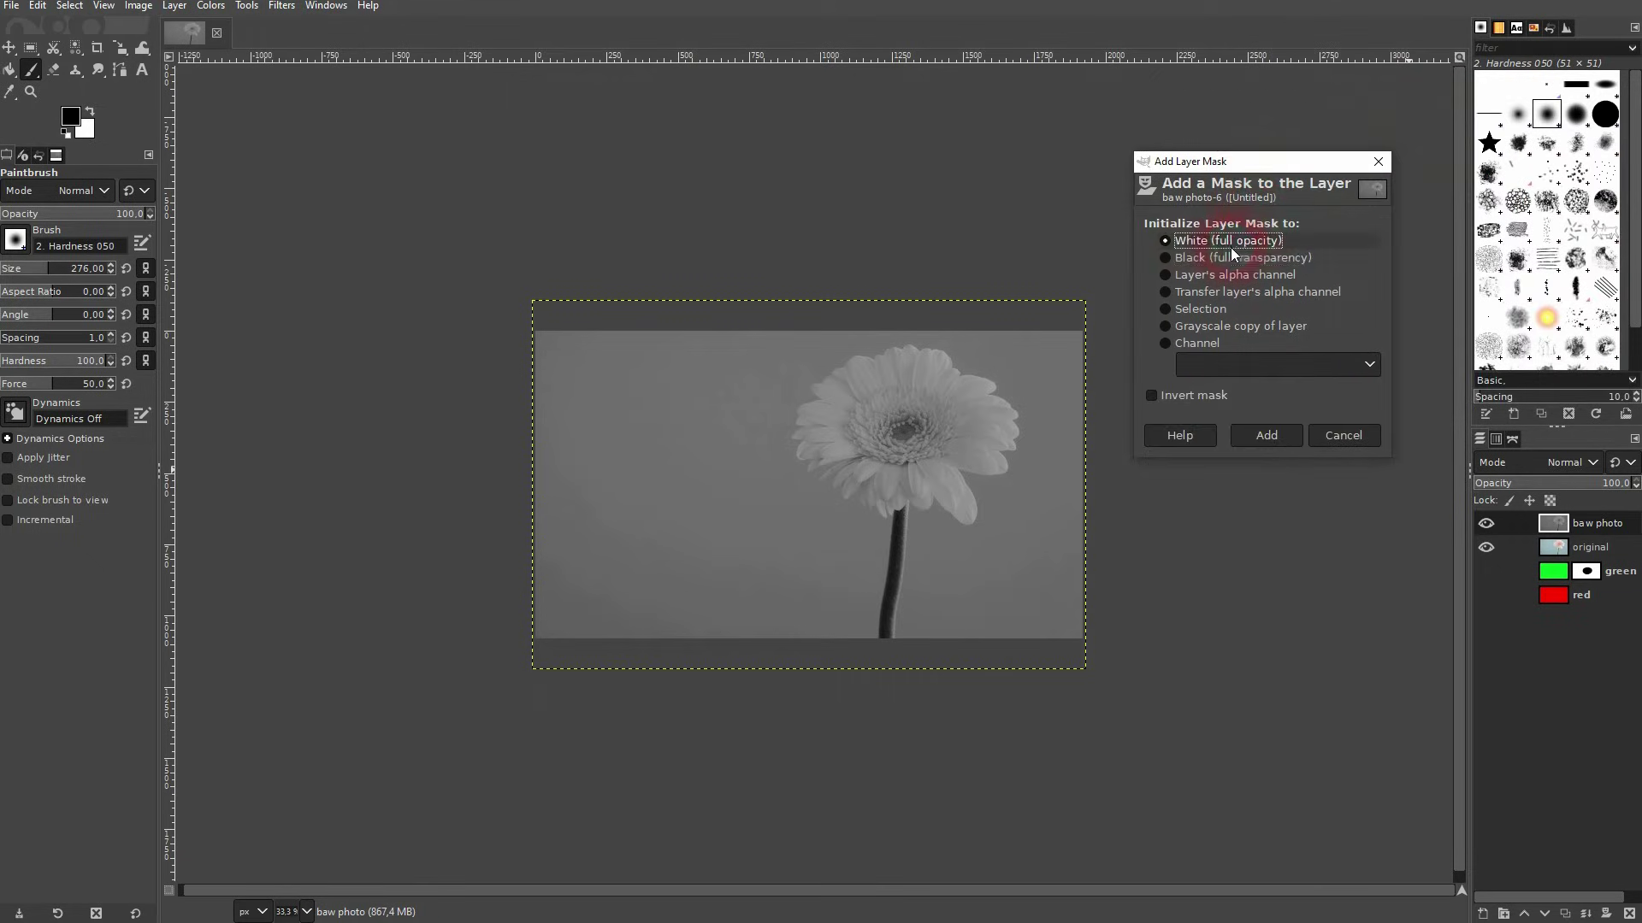
click(1271, 442)
Step: Try painting black over the flower head on the baw photo layer's mask with the large brush, and undo it
click(1558, 524)
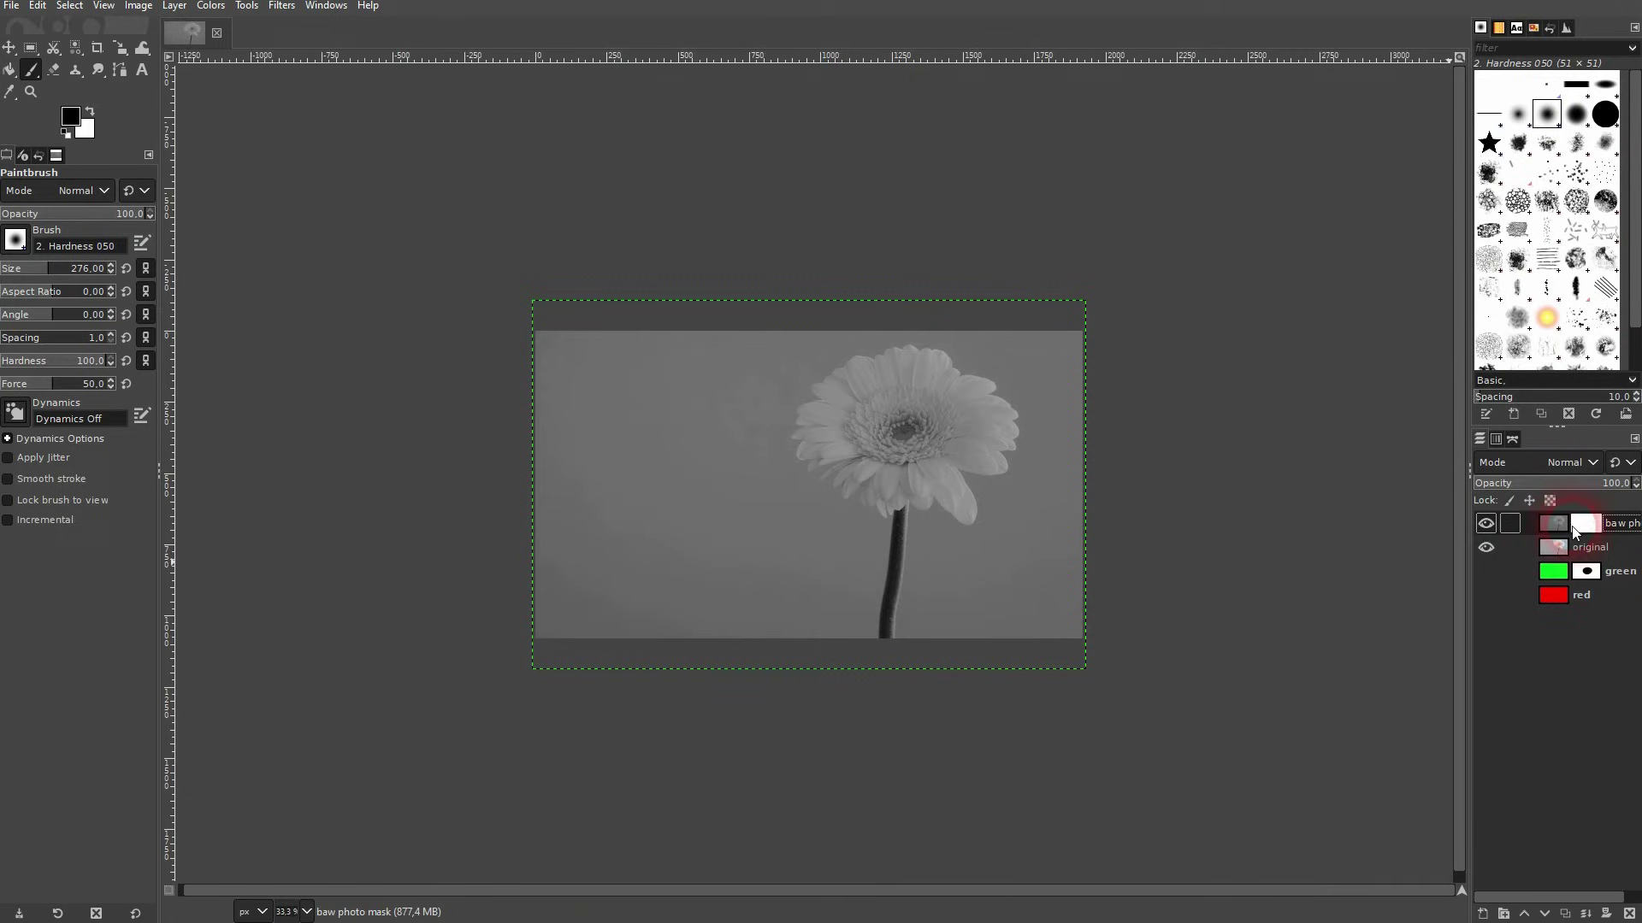
click(1589, 529)
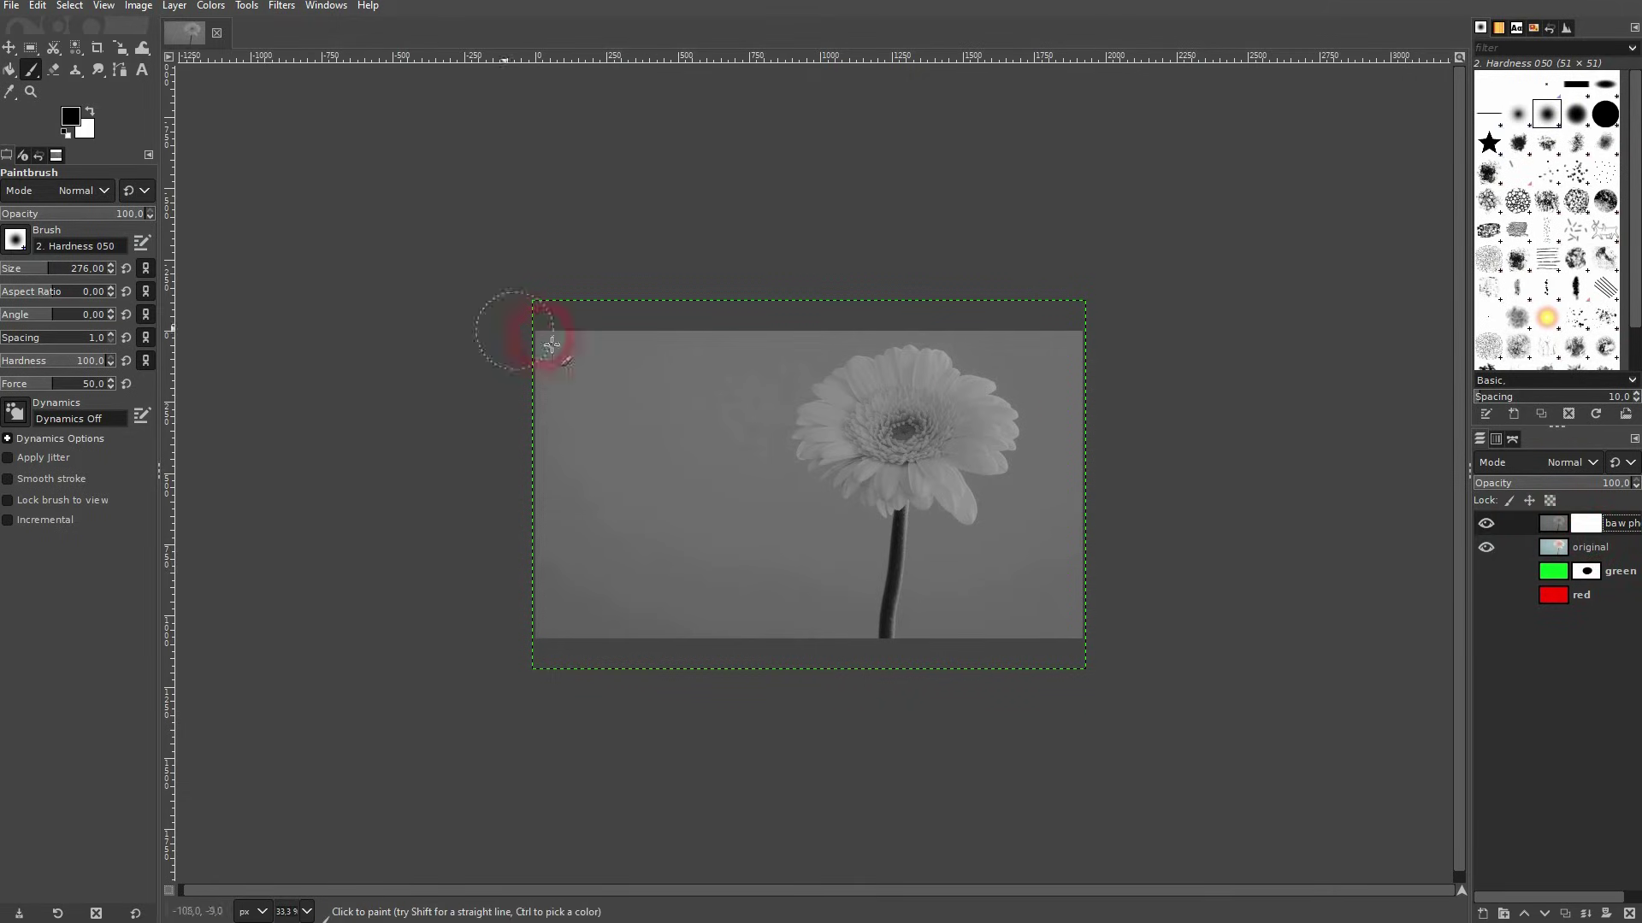
mouse_move(859, 381)
mouse_down()
mouse_move(874, 414)
mouse_move(950, 418)
mouse_move(912, 416)
mouse_move(909, 460)
mouse_move(930, 403)
mouse_move(870, 406)
mouse_move(845, 432)
mouse_move(855, 458)
mouse_move(965, 505)
mouse_move(989, 425)
mouse_move(864, 381)
mouse_up()
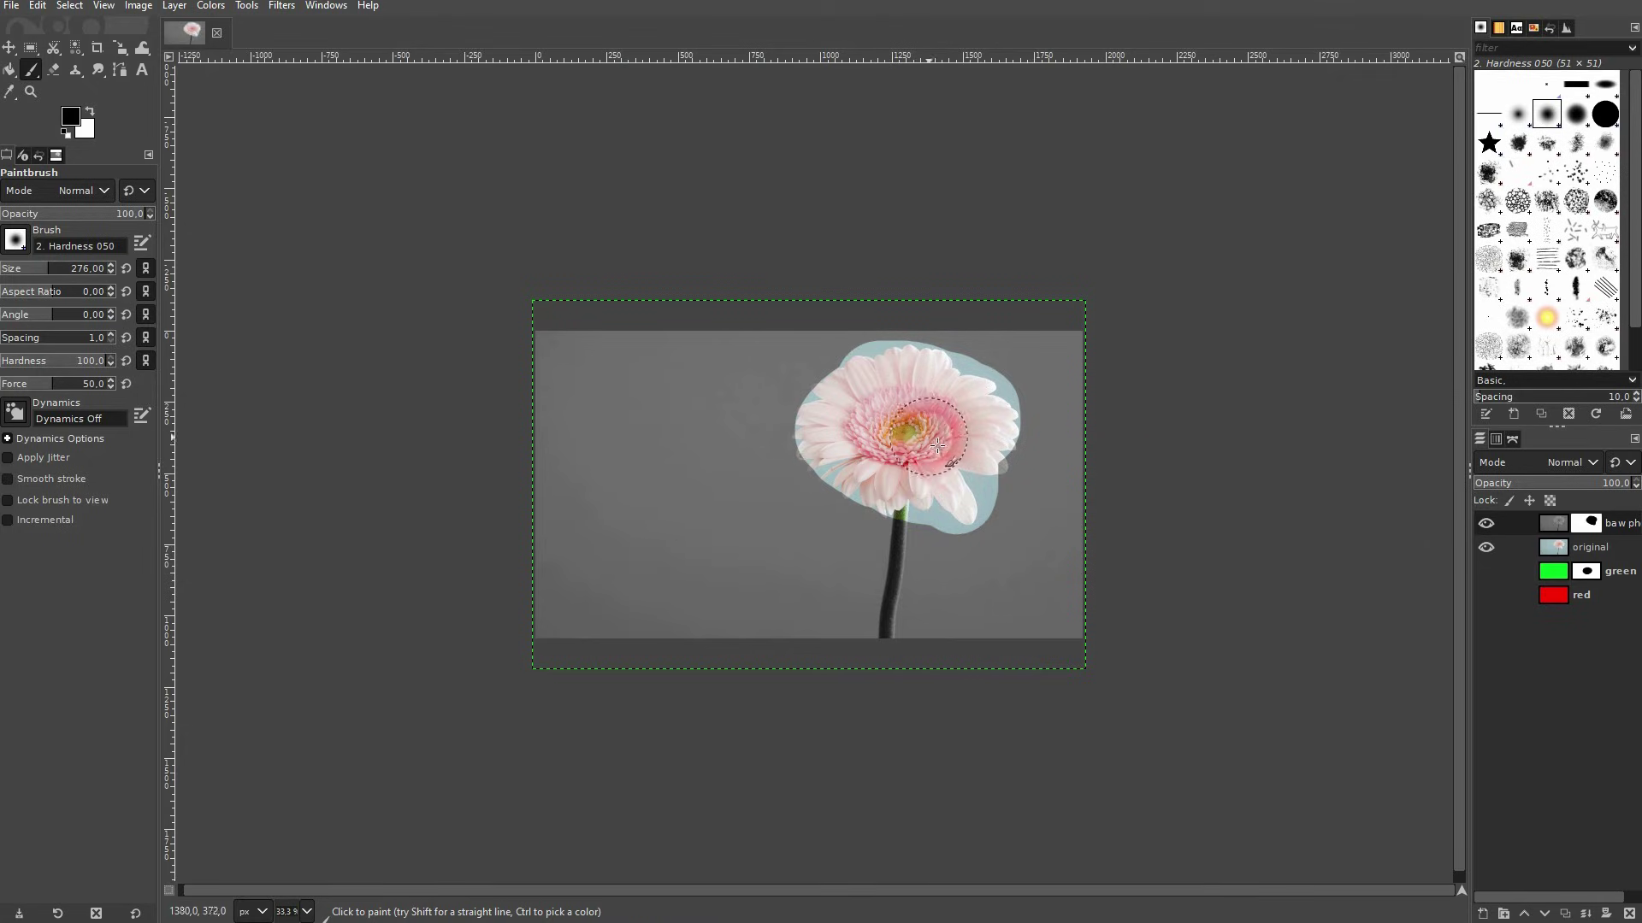
click(1566, 548)
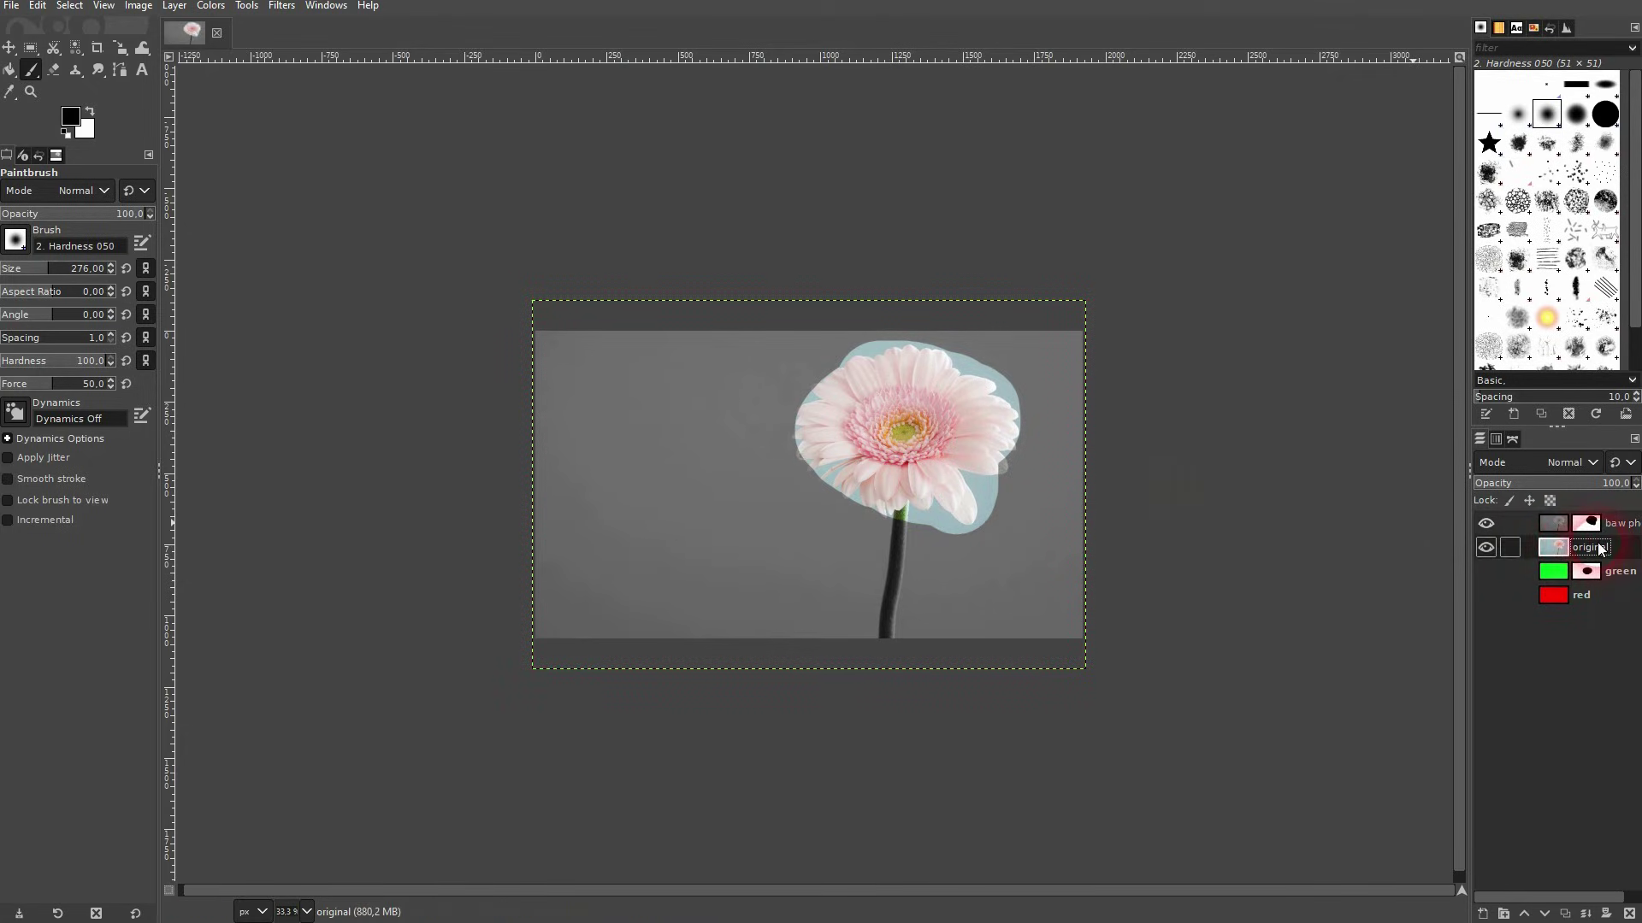
click(1589, 532)
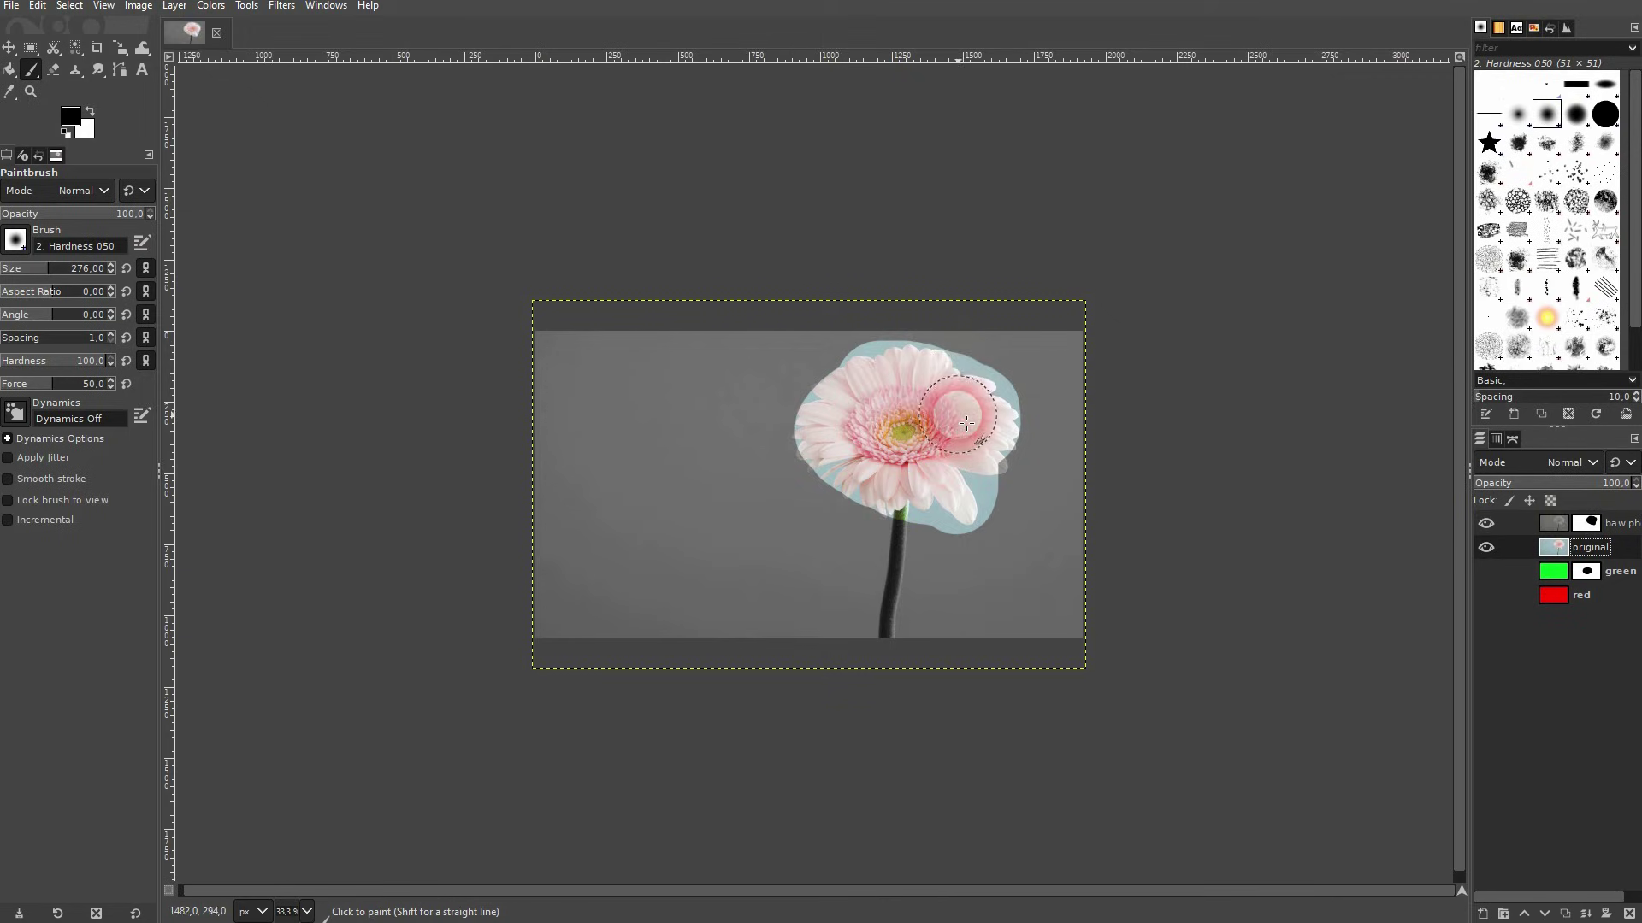
key(ctrl+z)
Step: Set the brush size to 34 and paint black over the flower's upper-left petals on the baw photo mask
scroll(898, 423, up, 3)
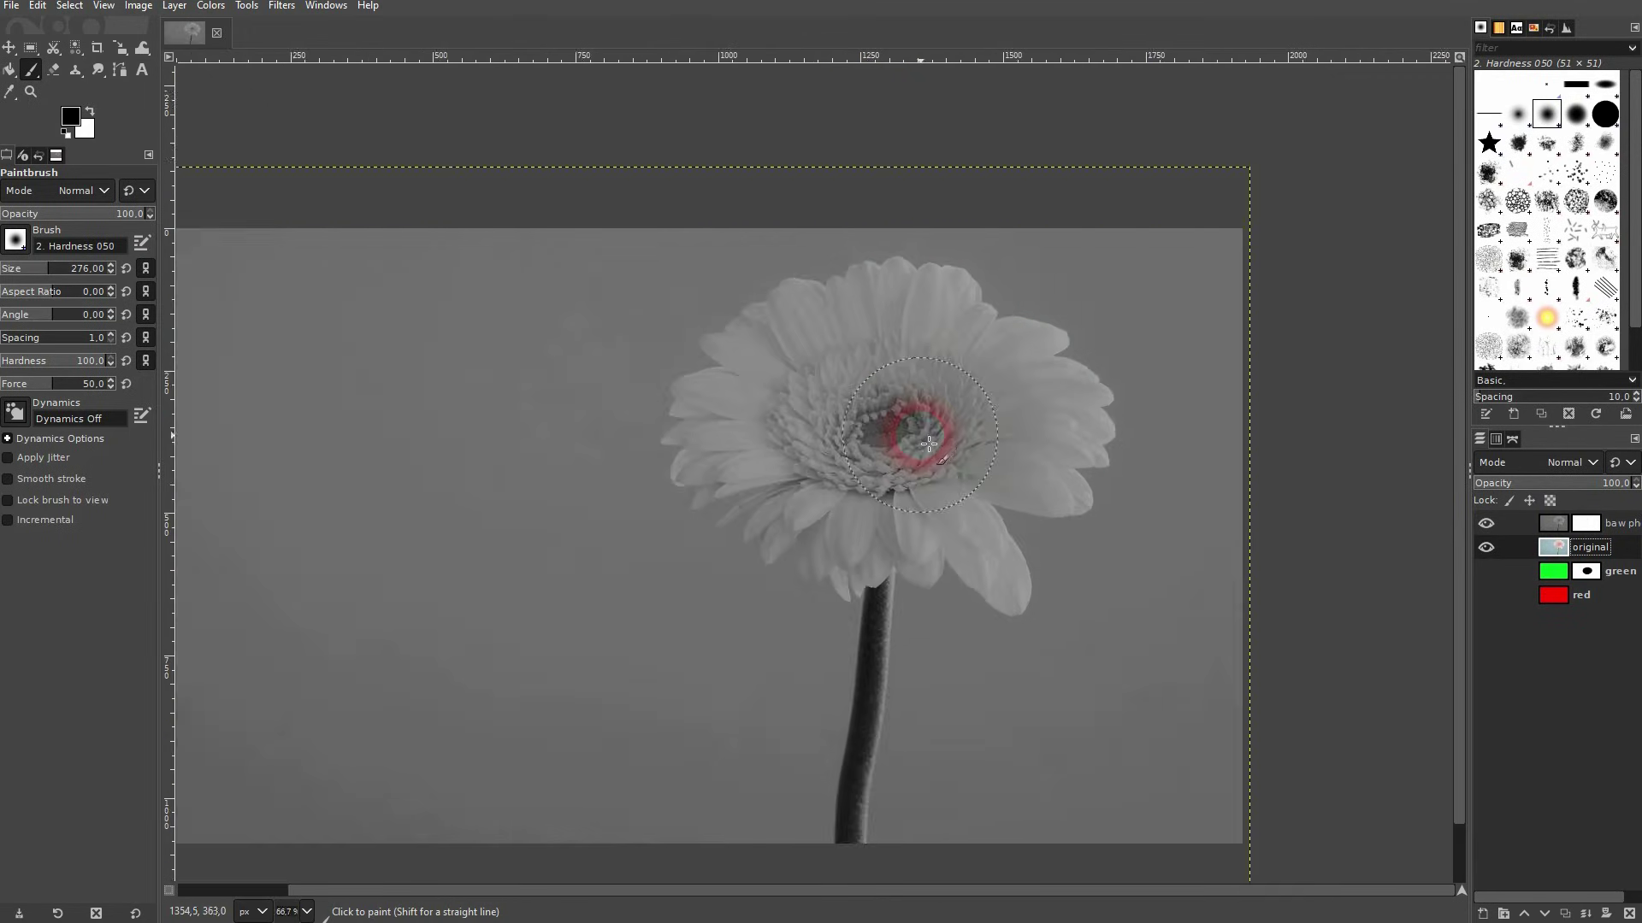
drag(40, 267, 23, 299)
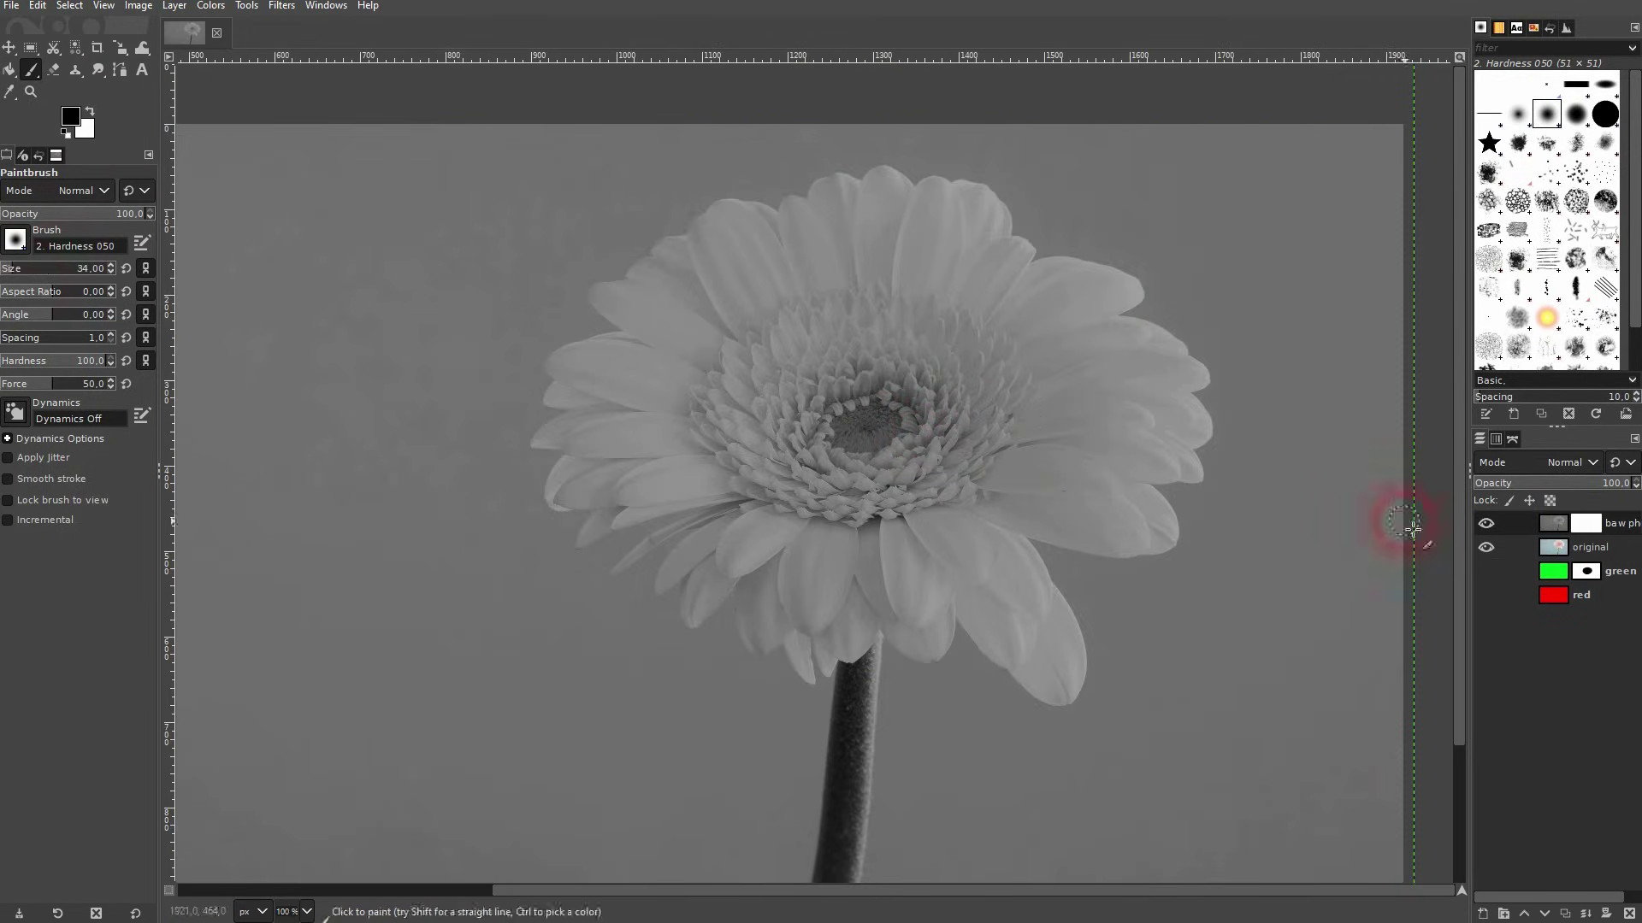
click(1573, 524)
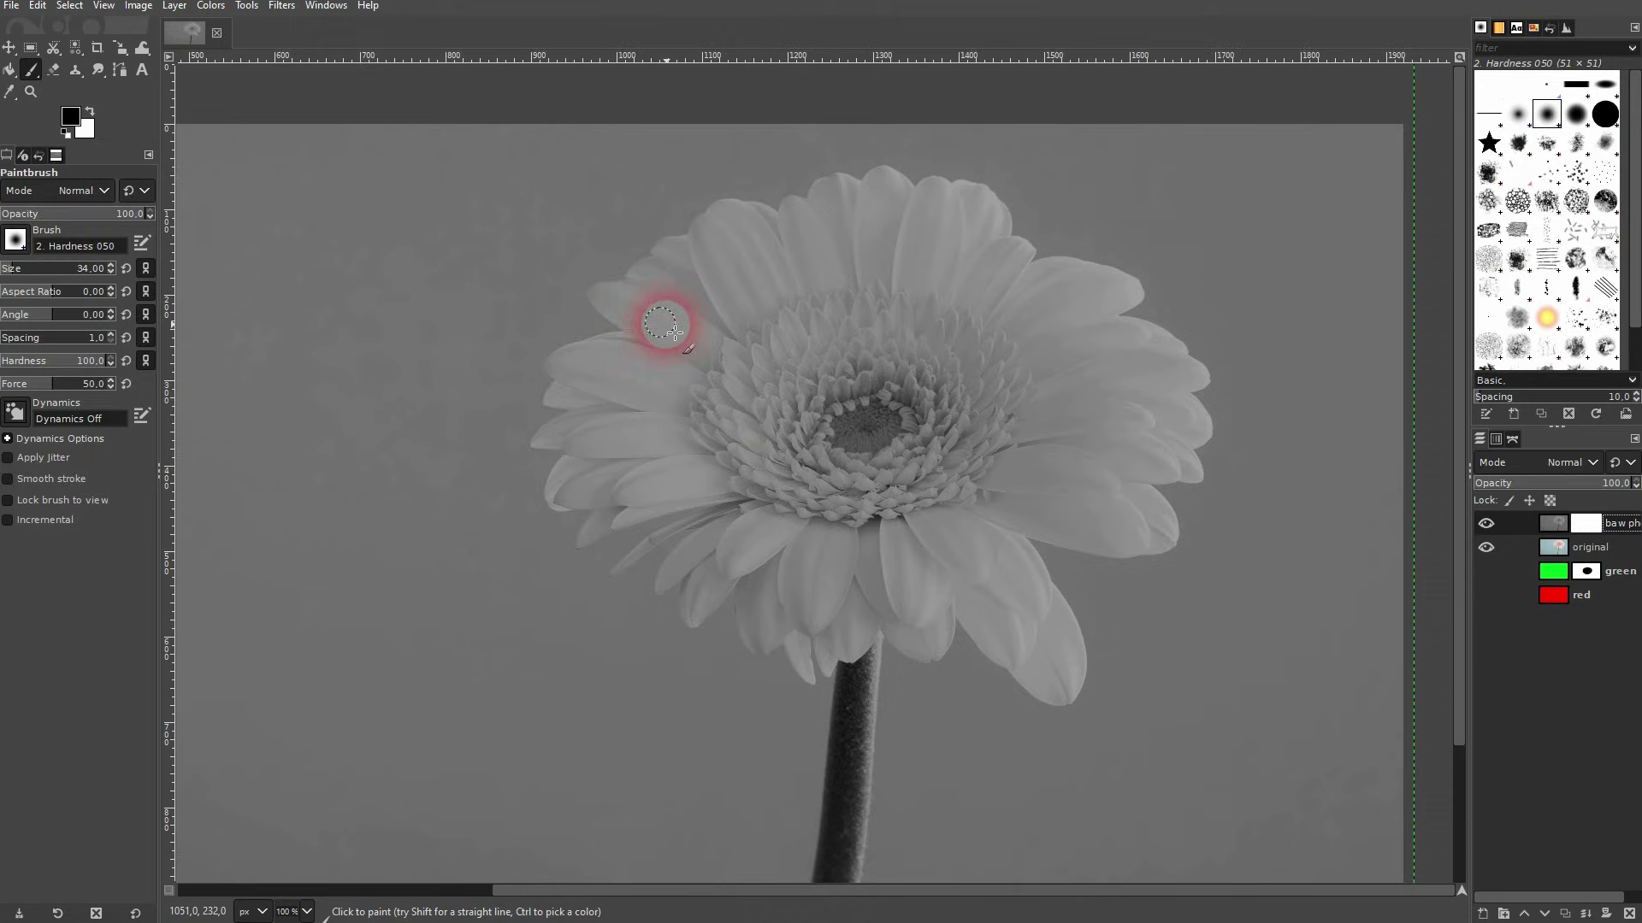
mouse_move(601, 299)
mouse_down()
mouse_move(696, 367)
mouse_move(612, 278)
mouse_move(761, 342)
mouse_move(700, 342)
mouse_move(641, 264)
mouse_move(799, 325)
mouse_move(659, 257)
mouse_move(702, 250)
mouse_move(711, 227)
mouse_up()
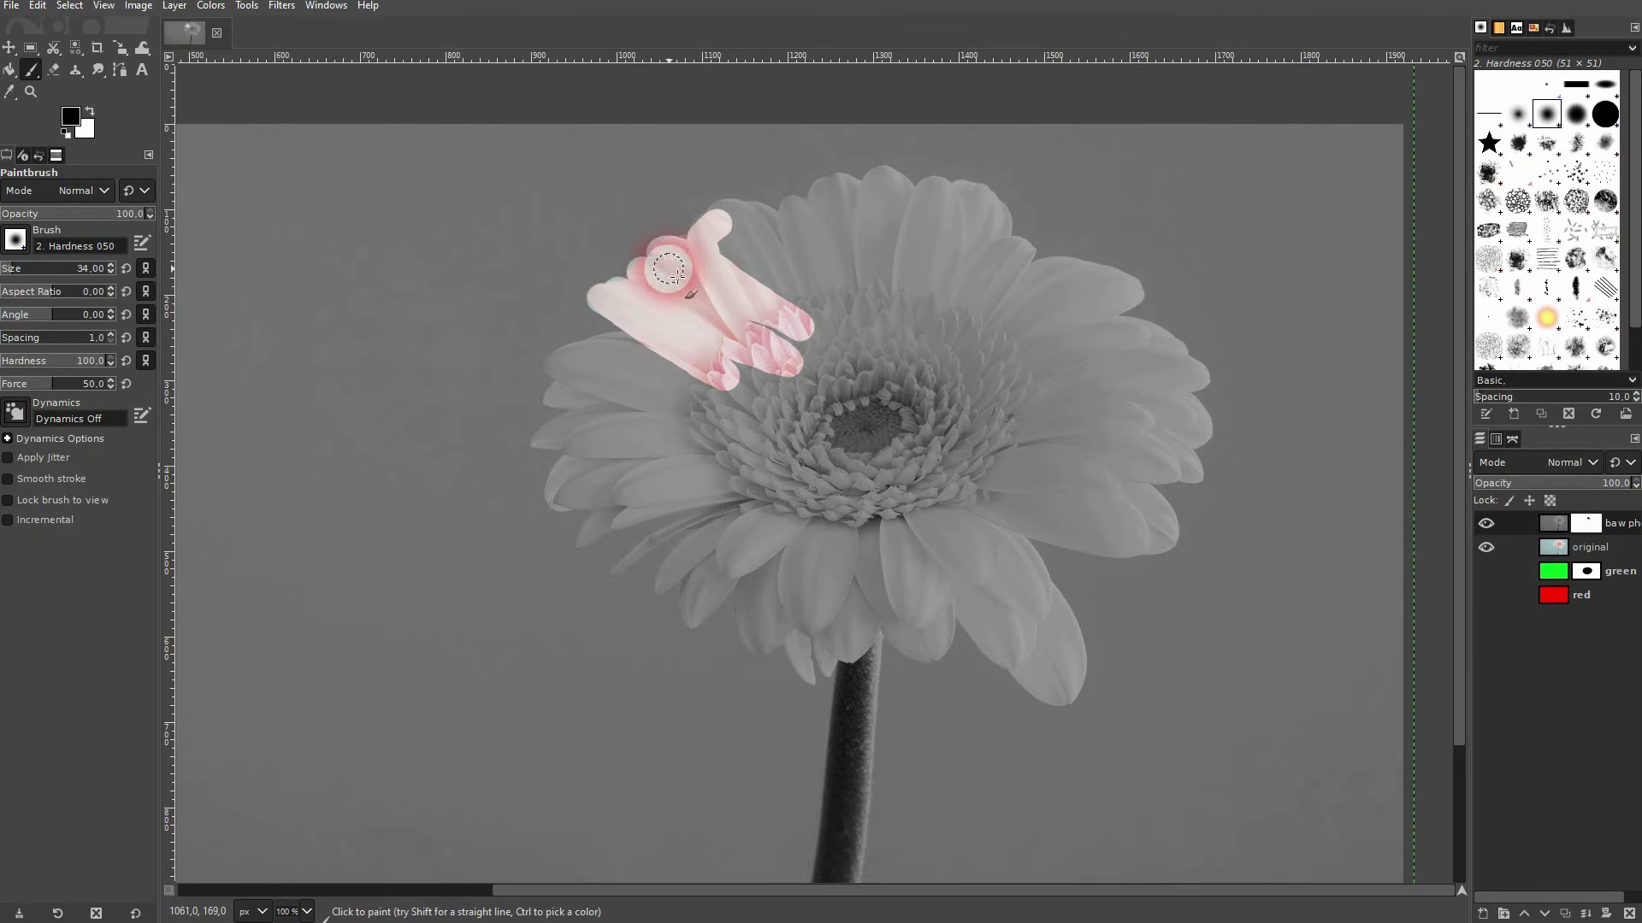
Step: Dab black beyond the coloured petals, switch to white, and paint the mask around the petal tips to cover the spilled blue background
scroll(675, 272, up, 5)
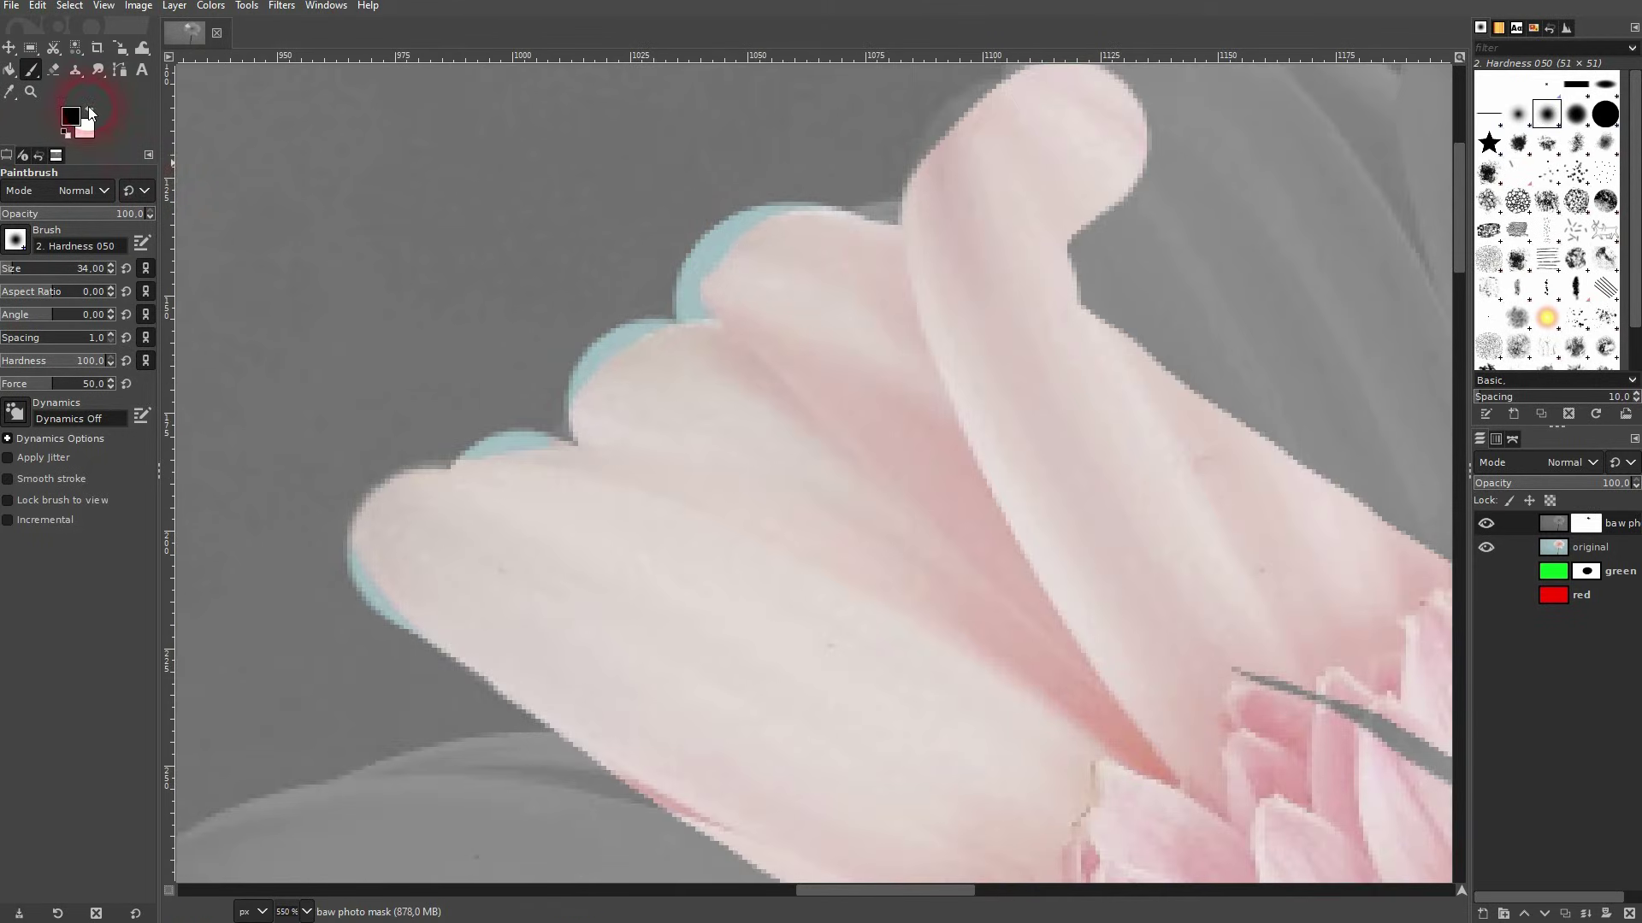
click(564, 291)
click(87, 137)
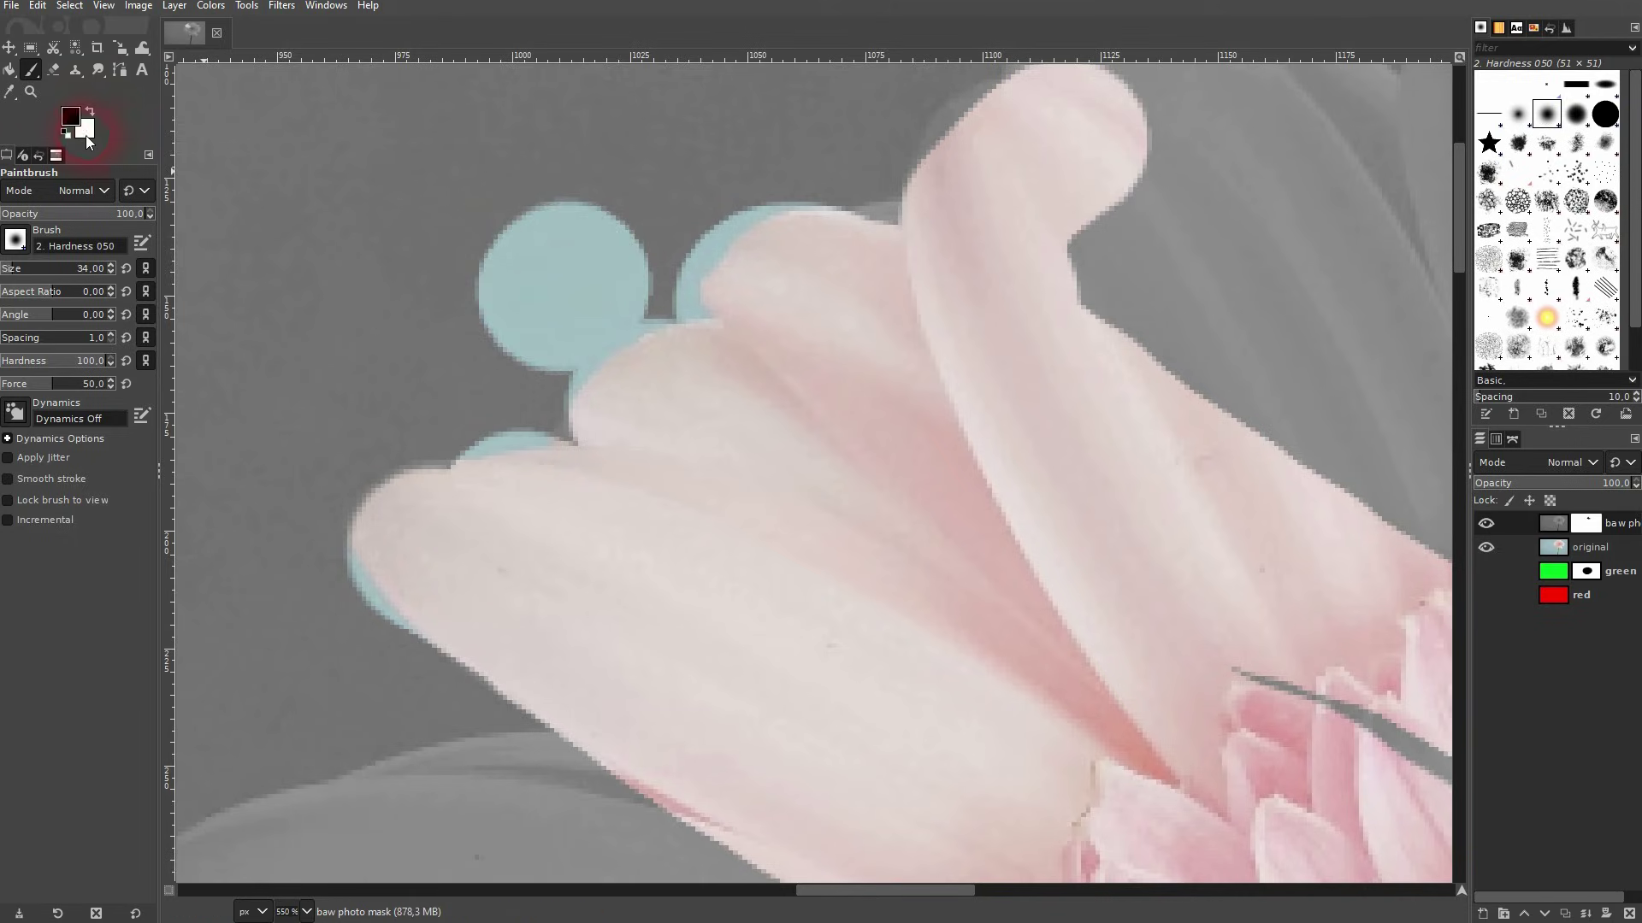
click(1505, 523)
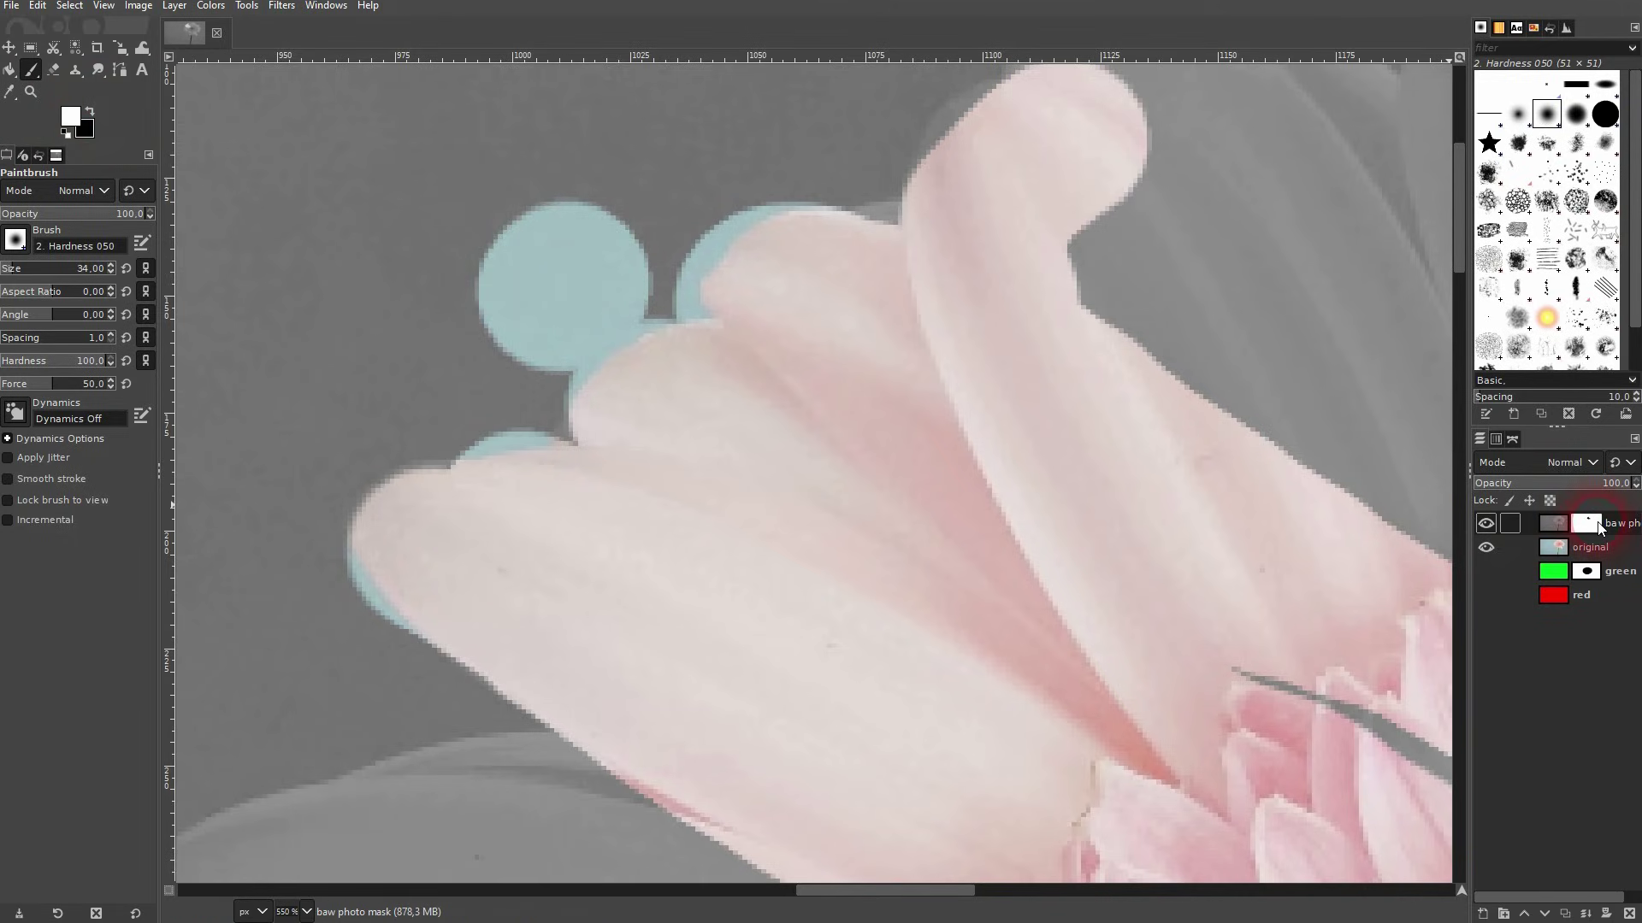
mouse_move(604, 274)
mouse_down()
mouse_move(652, 187)
mouse_move(458, 326)
mouse_move(622, 255)
mouse_move(482, 378)
mouse_move(503, 379)
mouse_move(286, 449)
mouse_move(313, 593)
mouse_move(293, 629)
mouse_move(326, 657)
mouse_up()
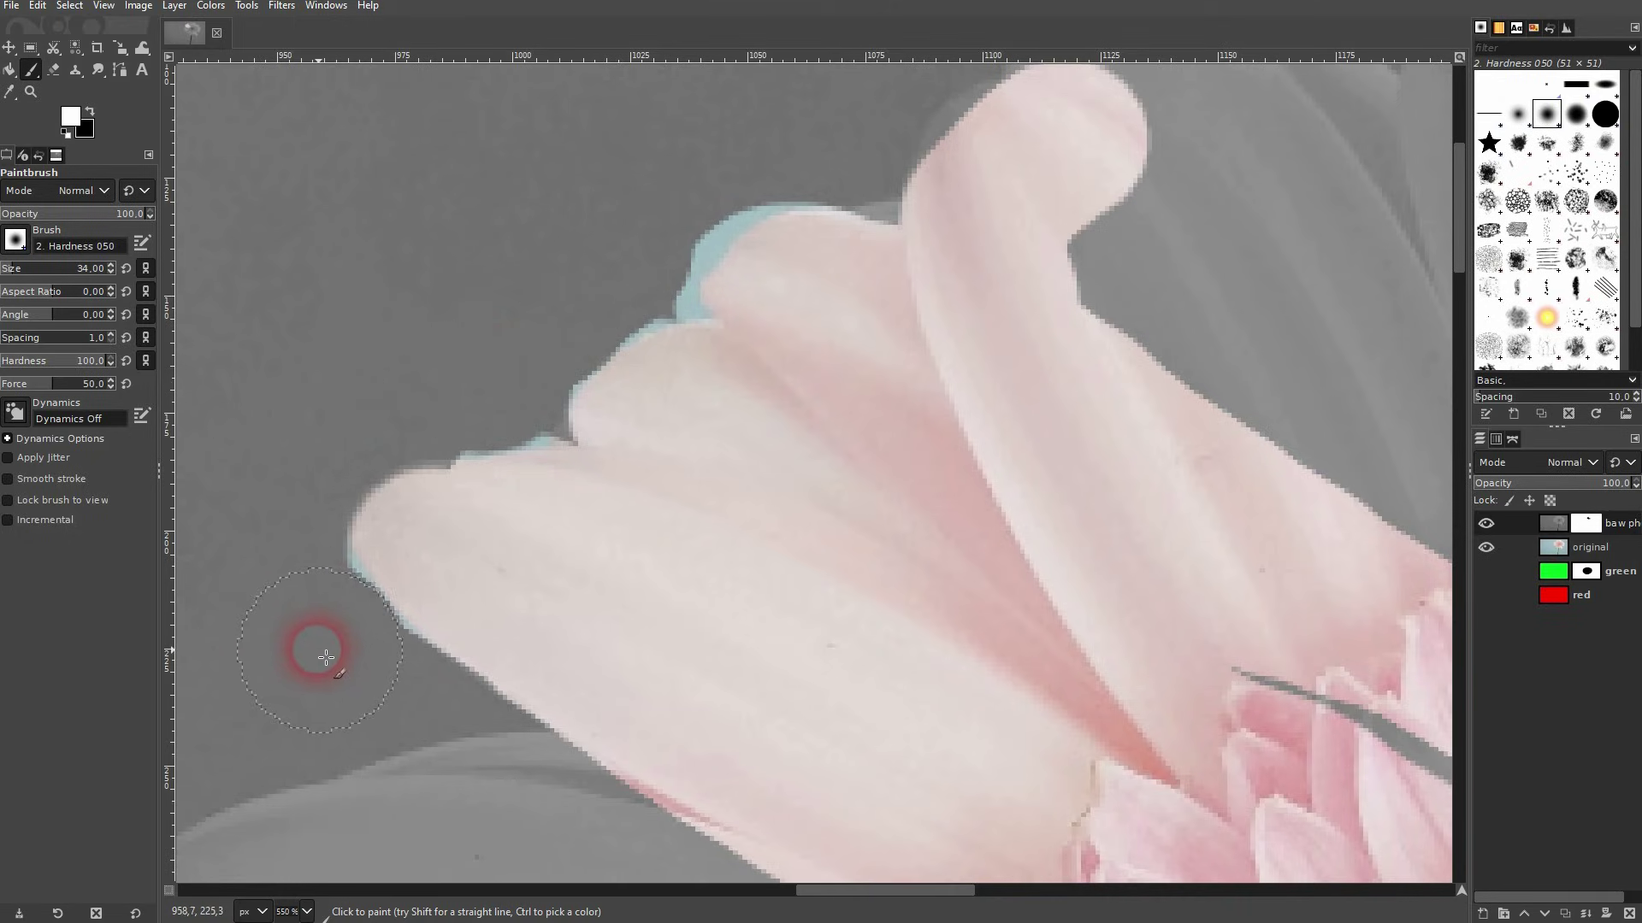
mouse_move(630, 228)
mouse_down()
mouse_move(619, 249)
mouse_move(736, 149)
mouse_move(799, 133)
mouse_up()
scroll(904, 357, down, 2)
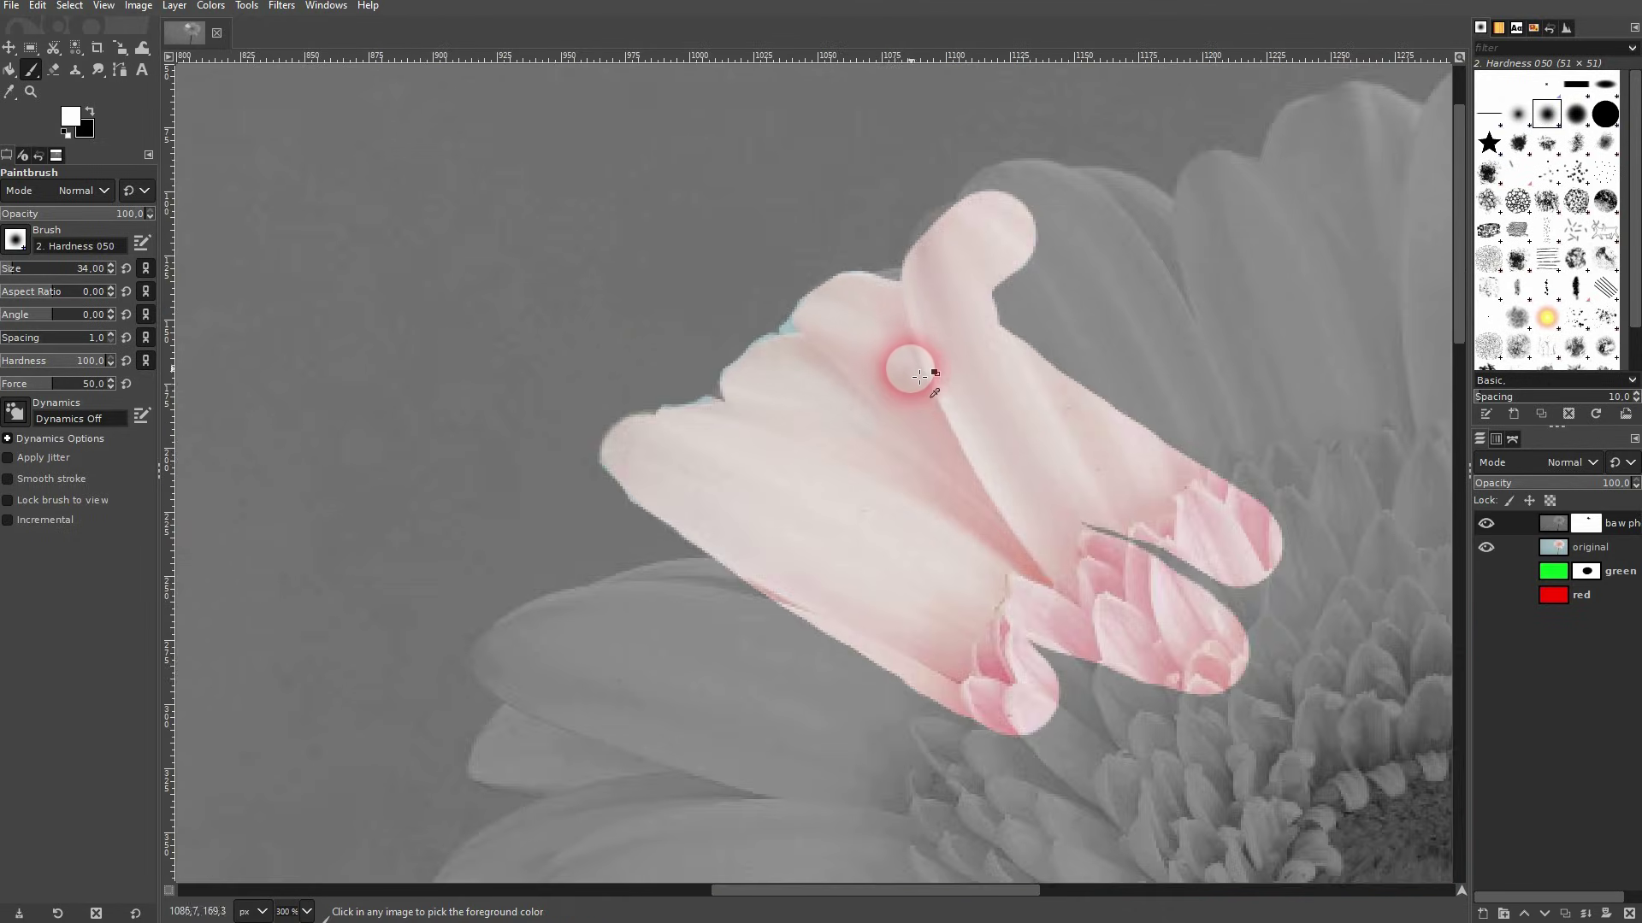
Step: Switch back to black with brush size 230 and paint the mask over the rest of the flower head
scroll(920, 376, down, 6)
scroll(872, 400, up, 5)
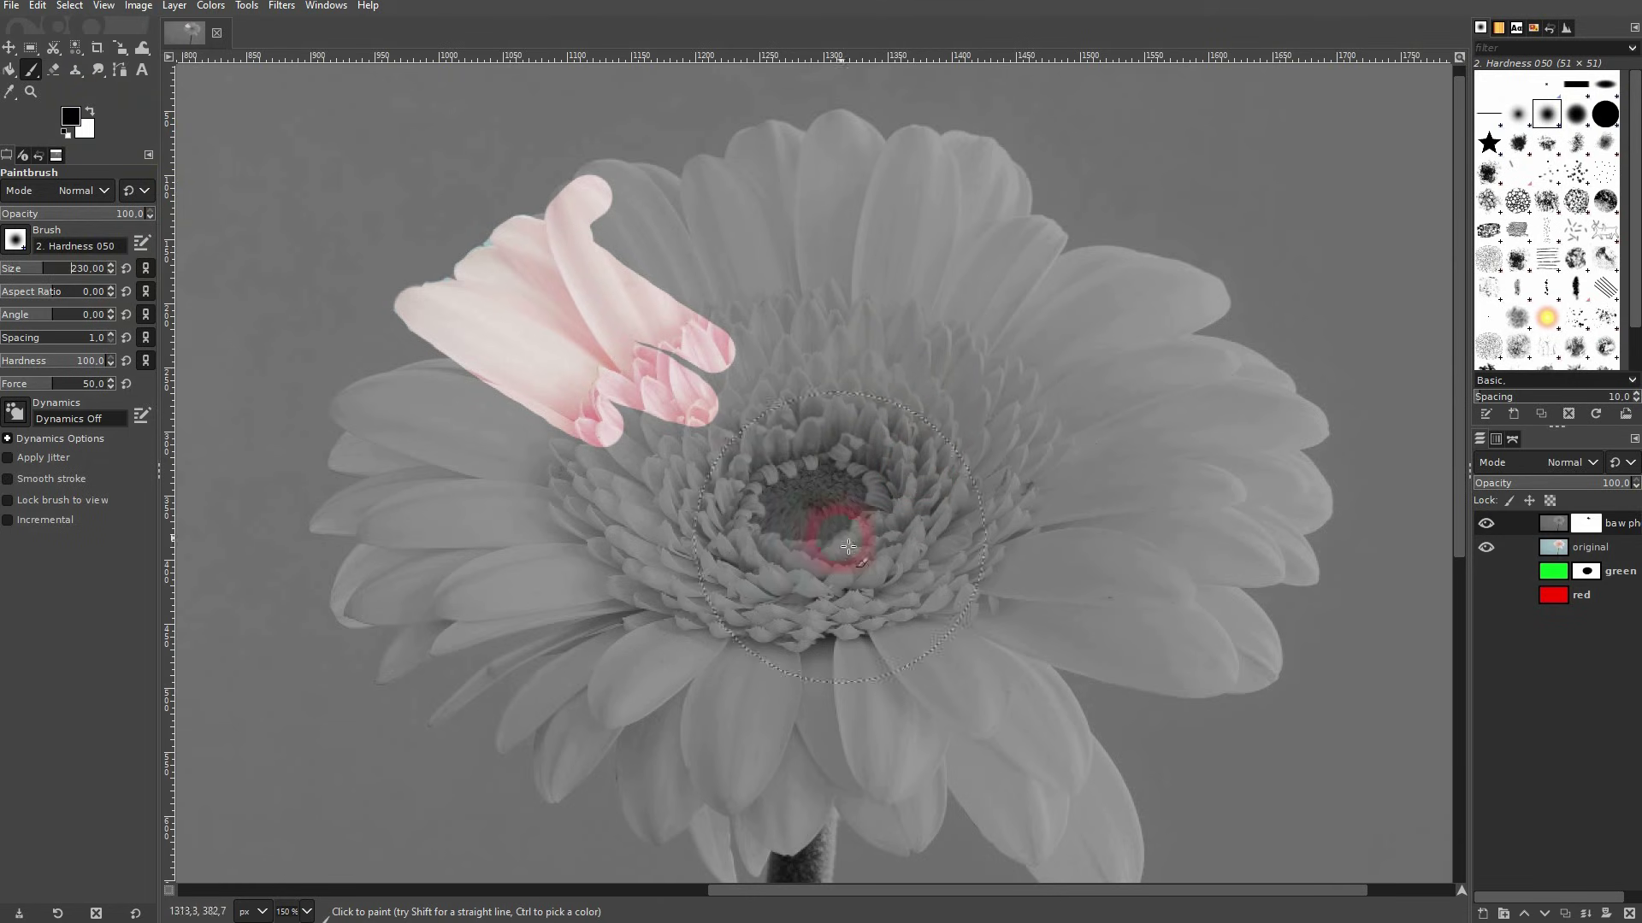
mouse_move(848, 547)
mouse_down()
mouse_move(851, 466)
mouse_move(632, 555)
mouse_move(868, 424)
mouse_move(743, 509)
mouse_move(945, 455)
mouse_move(851, 466)
mouse_move(890, 374)
mouse_move(844, 322)
mouse_move(661, 367)
mouse_move(604, 469)
mouse_move(707, 619)
mouse_move(887, 684)
mouse_move(875, 540)
mouse_move(1104, 537)
mouse_move(1085, 383)
mouse_move(950, 401)
mouse_move(913, 264)
mouse_move(728, 284)
mouse_move(721, 324)
mouse_move(629, 400)
mouse_move(582, 470)
mouse_move(509, 473)
mouse_move(488, 513)
mouse_move(564, 595)
mouse_move(799, 722)
mouse_move(936, 704)
mouse_move(1031, 755)
mouse_move(997, 610)
mouse_move(1171, 624)
mouse_move(1194, 507)
mouse_move(1171, 435)
mouse_move(1217, 425)
mouse_up()
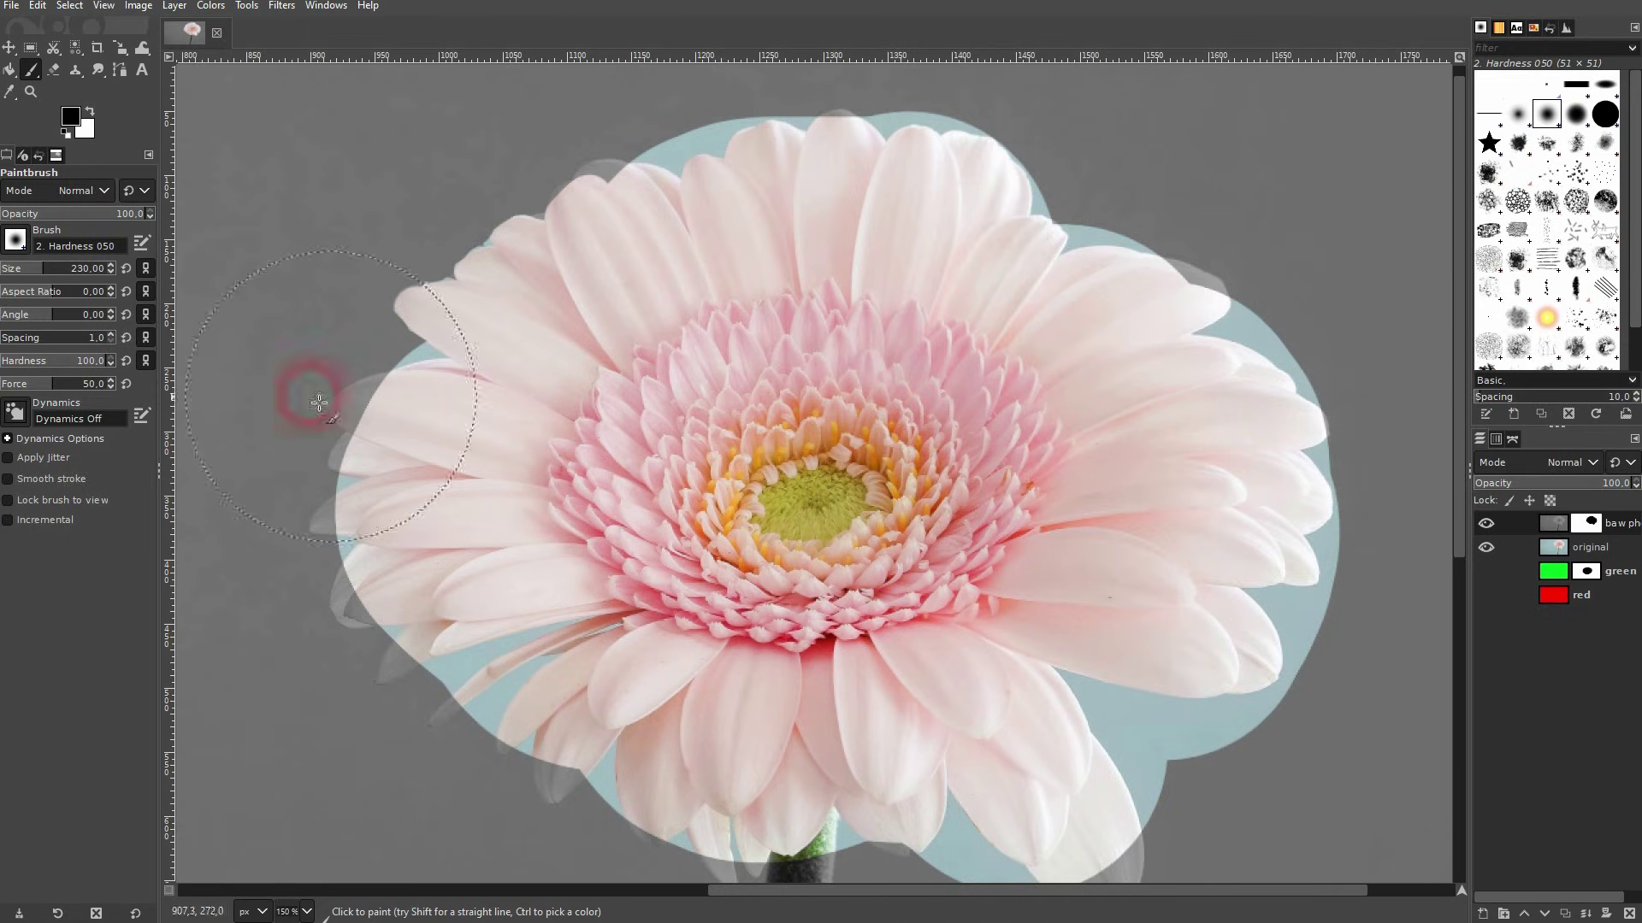
Step: Set the brush size to 37, switch to white, and paint the mask along the flower's right edge to cover the blue spill
click(6, 250)
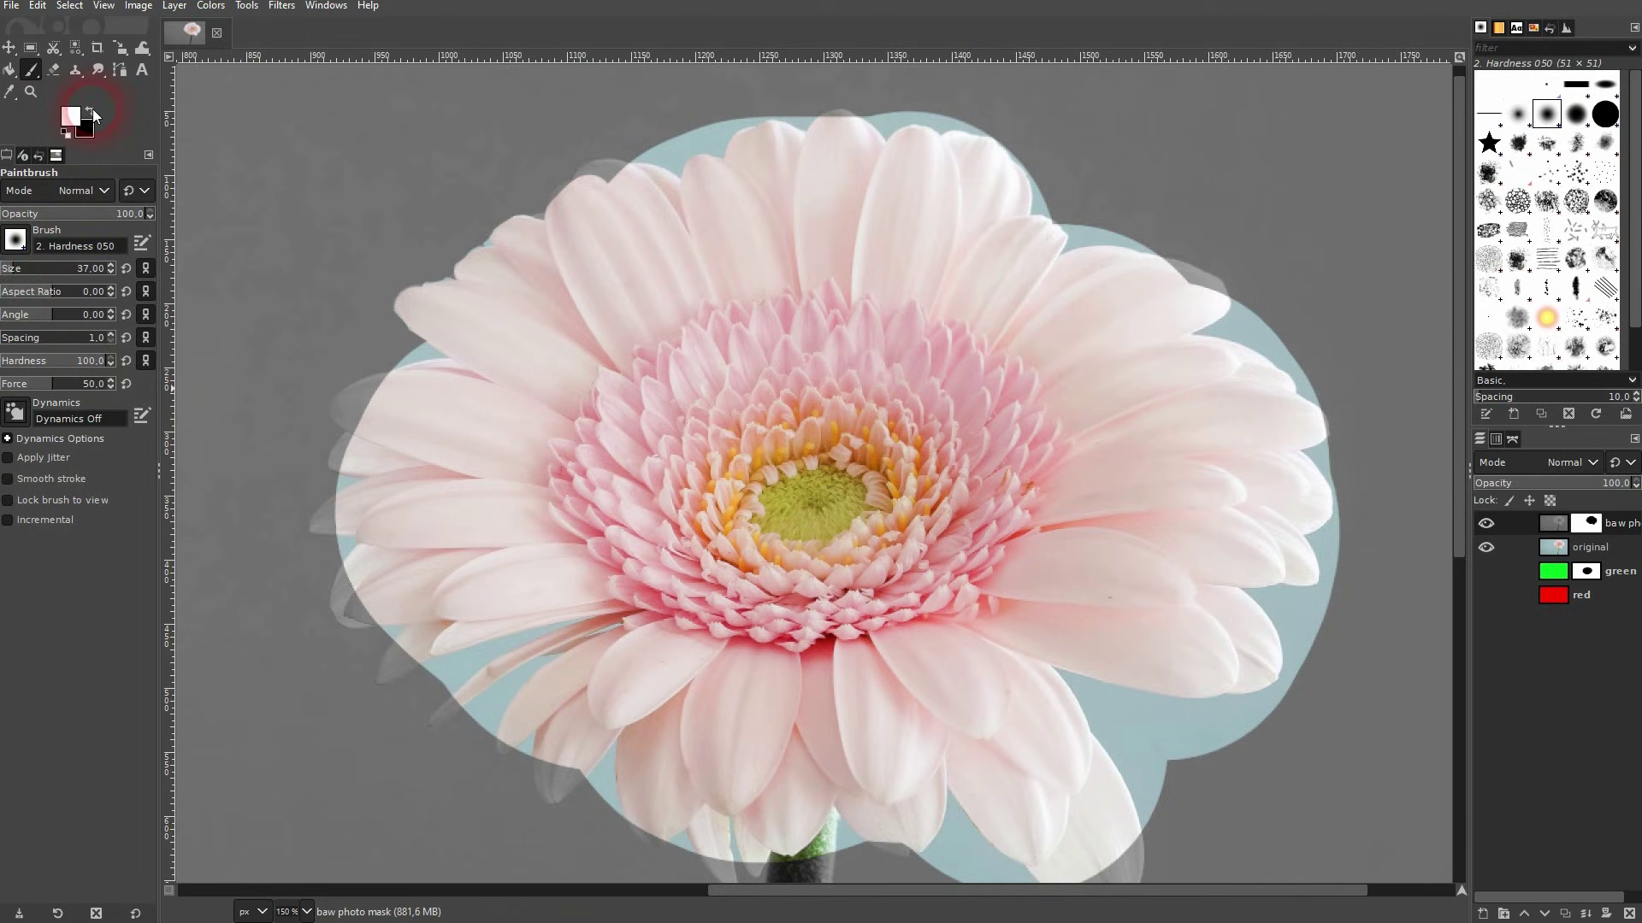
mouse_move(1272, 319)
mouse_down()
mouse_move(1310, 347)
mouse_move(1258, 323)
mouse_move(1360, 410)
mouse_move(1358, 468)
mouse_move(1336, 469)
mouse_move(1356, 478)
mouse_move(1335, 605)
mouse_move(1272, 617)
mouse_move(1325, 650)
mouse_move(1316, 677)
mouse_move(1283, 726)
mouse_move(1235, 736)
mouse_move(1087, 704)
mouse_move(1185, 733)
mouse_move(1313, 702)
mouse_up()
scroll(1062, 551, down, 5)
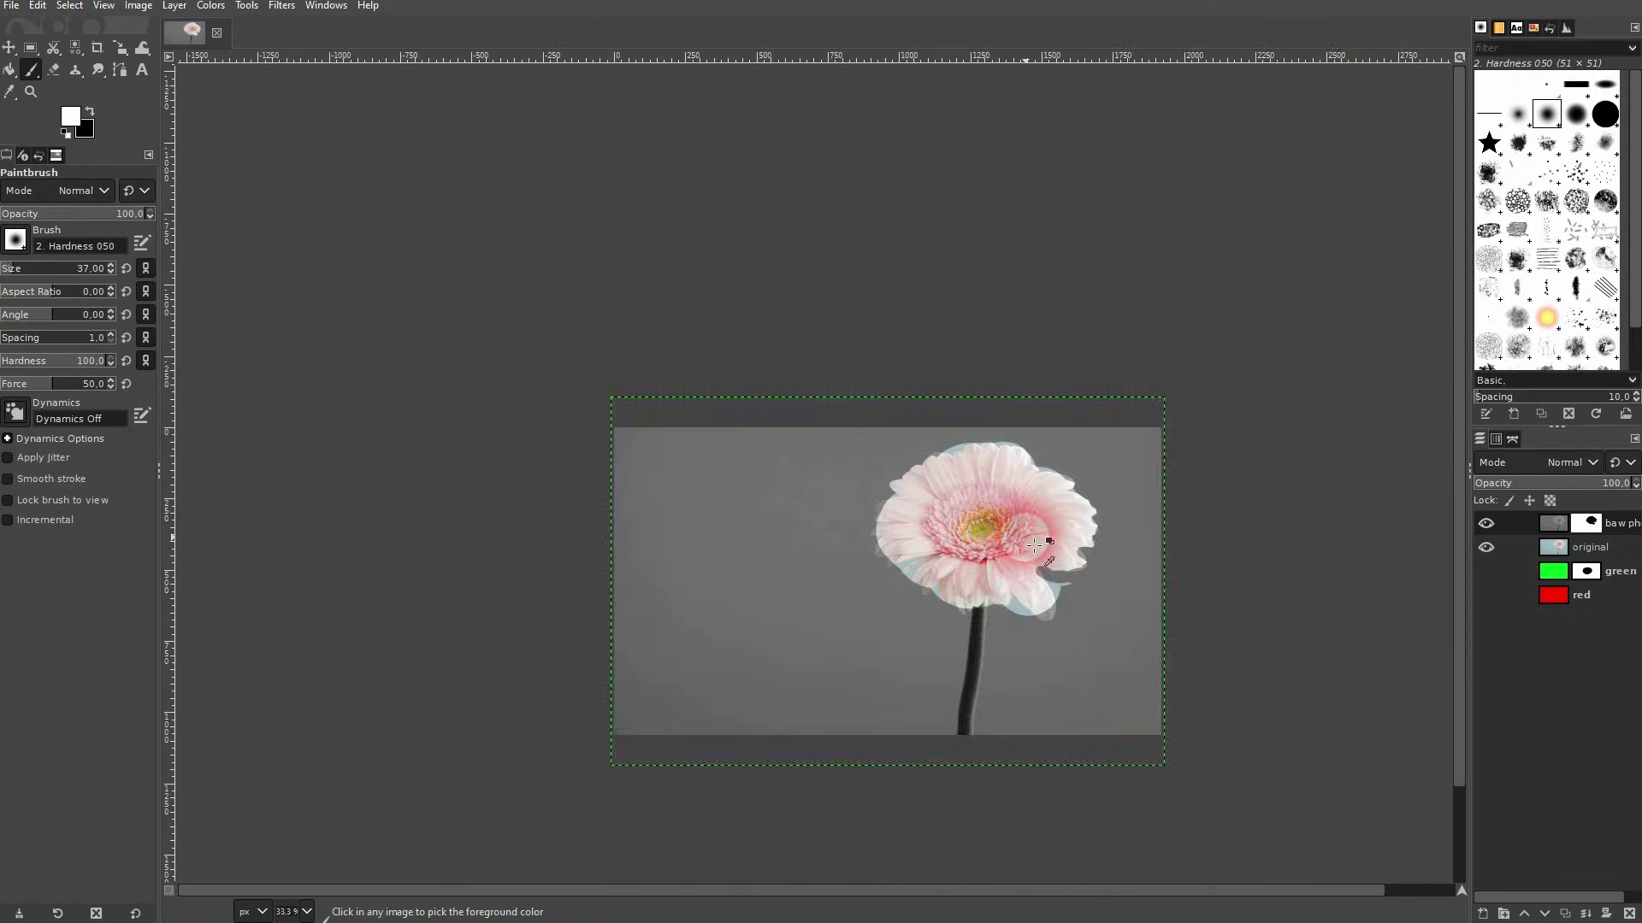
Step: Hide the original layer to inspect the area cut out by the baw photo layer's mask
scroll(1070, 569, up, 4)
scroll(1071, 568, down, 3)
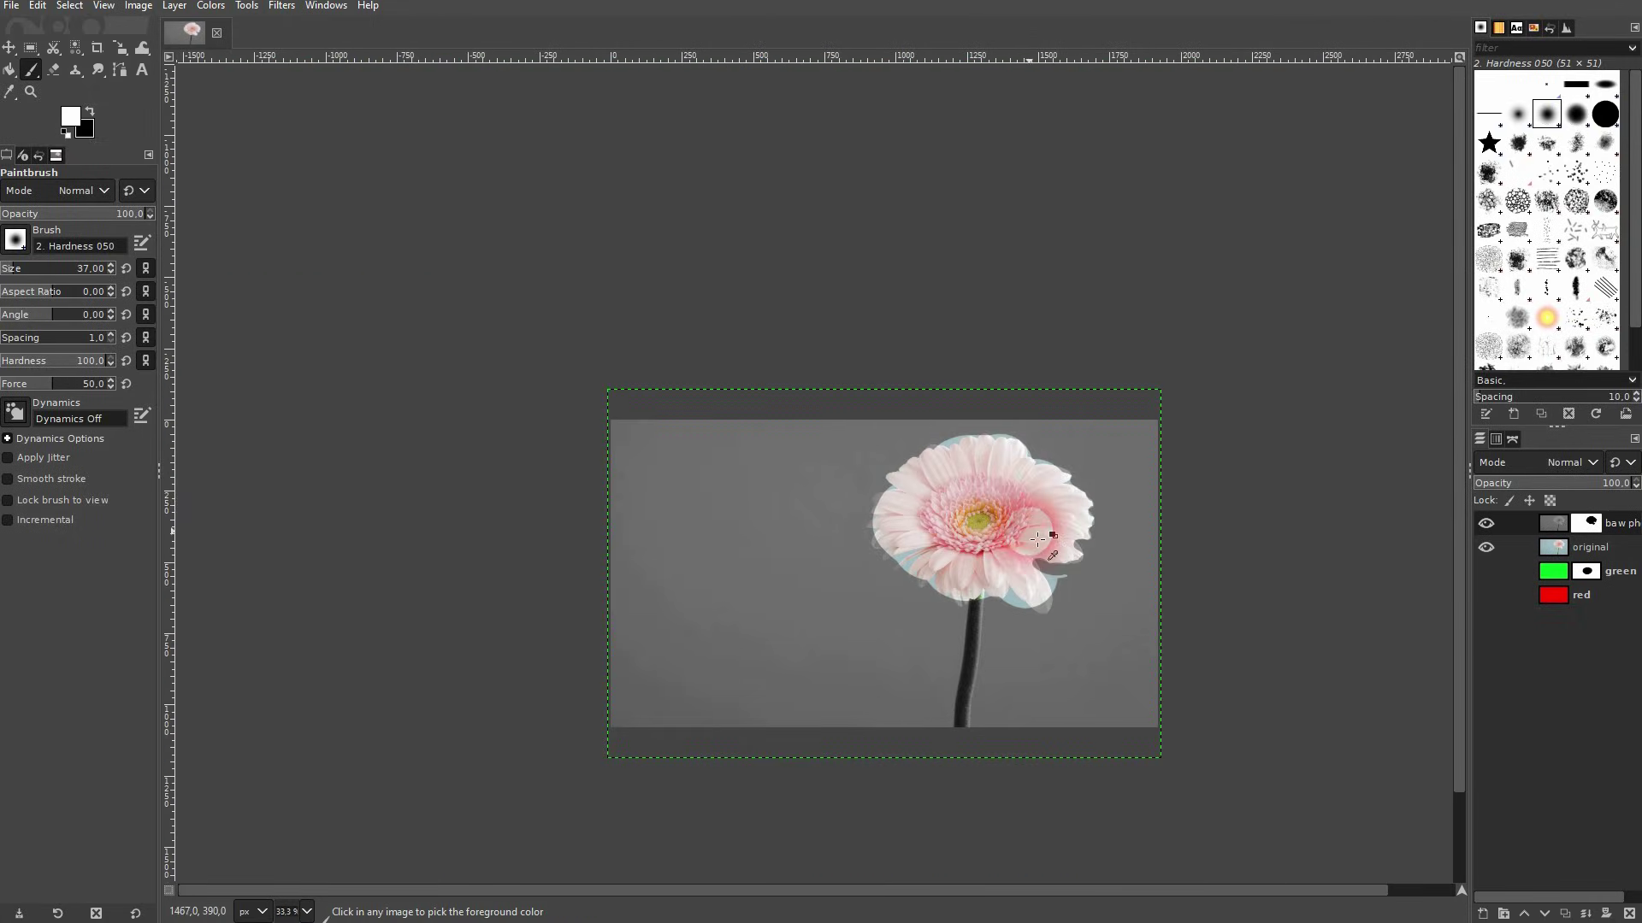
click(1487, 548)
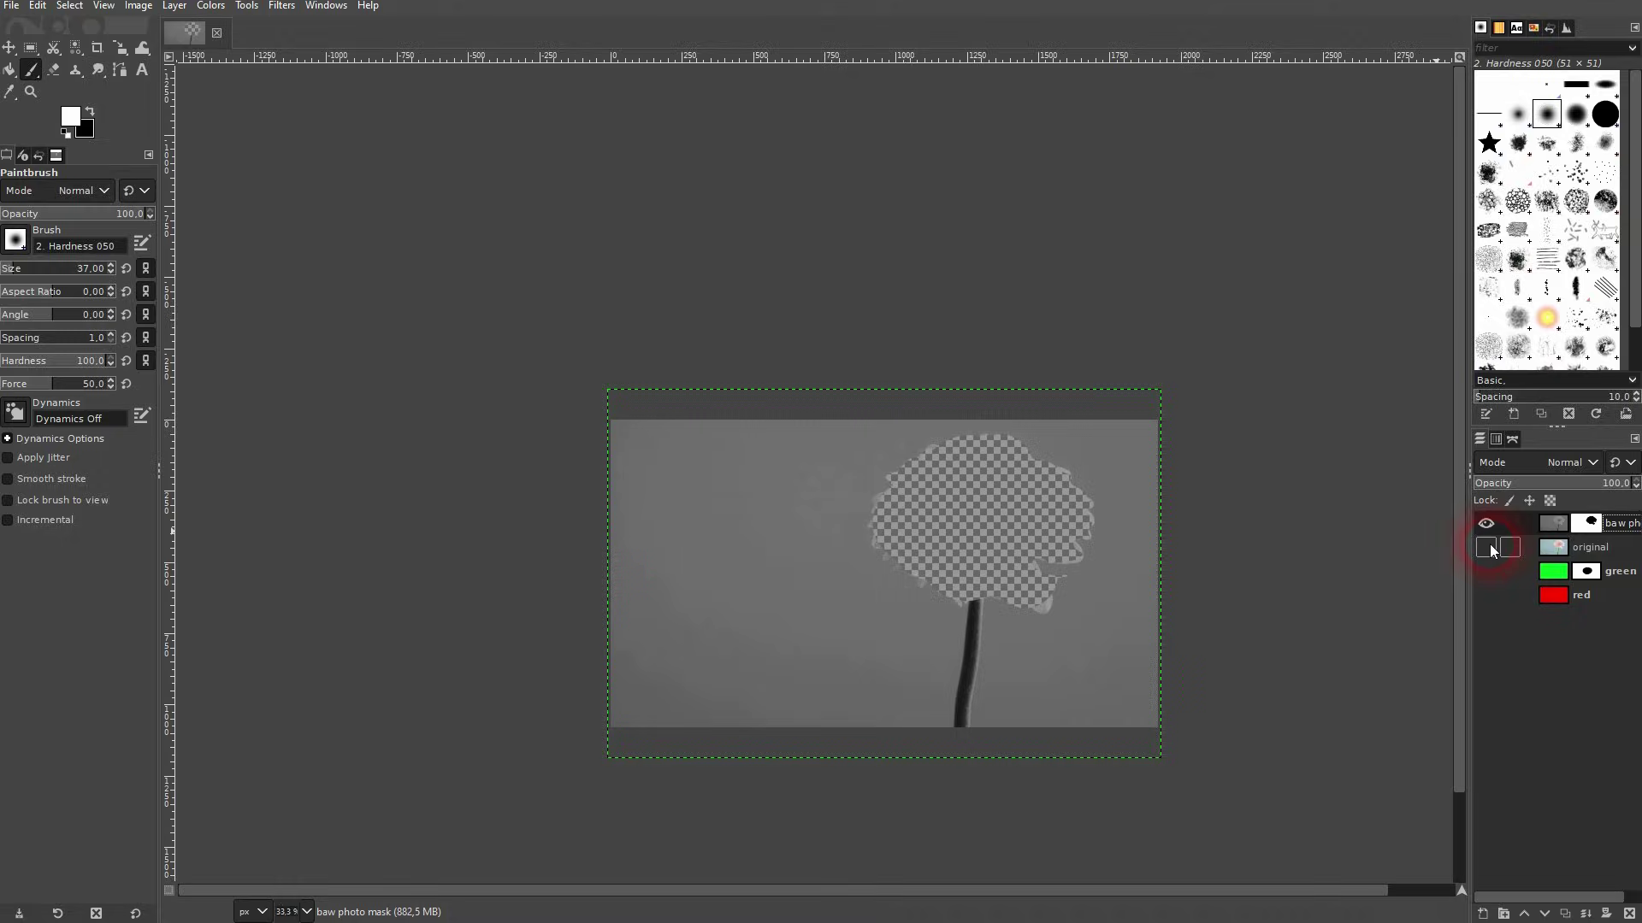